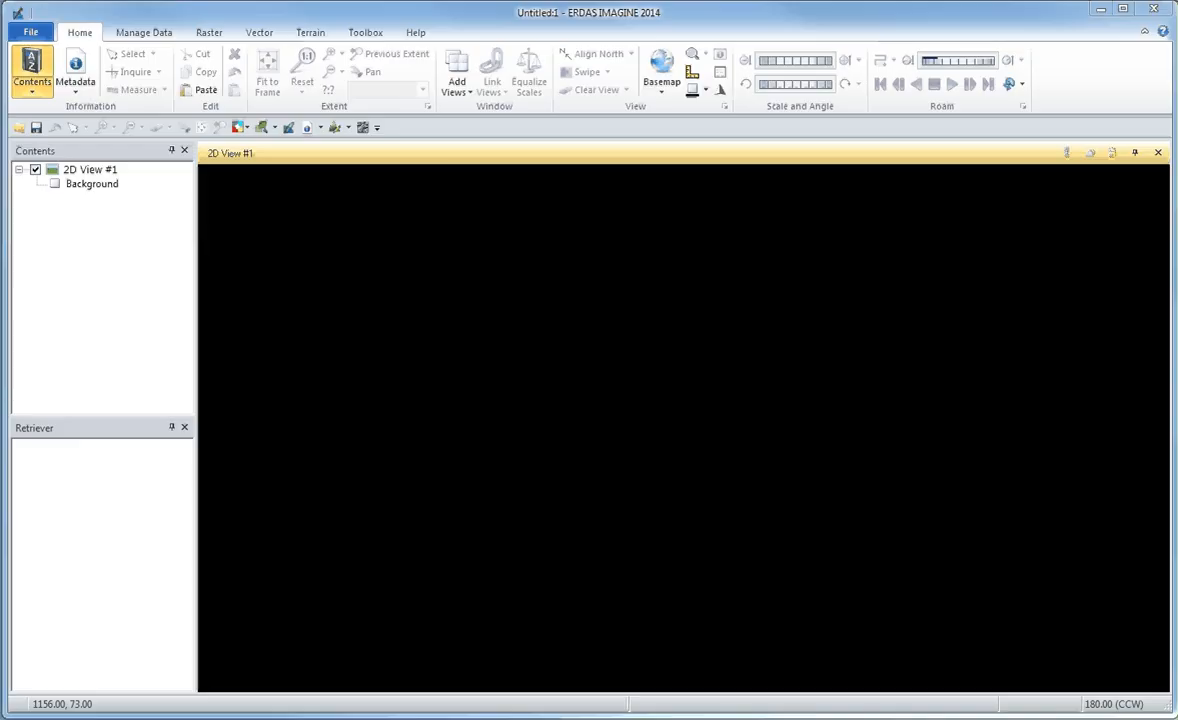
- Fit the whole NSW4270_r2_029_19950628_1200dpi_contact.tif aerial photo to the frame of the 2D view
{"action": "left_click", "coordinate": [146, 228]}
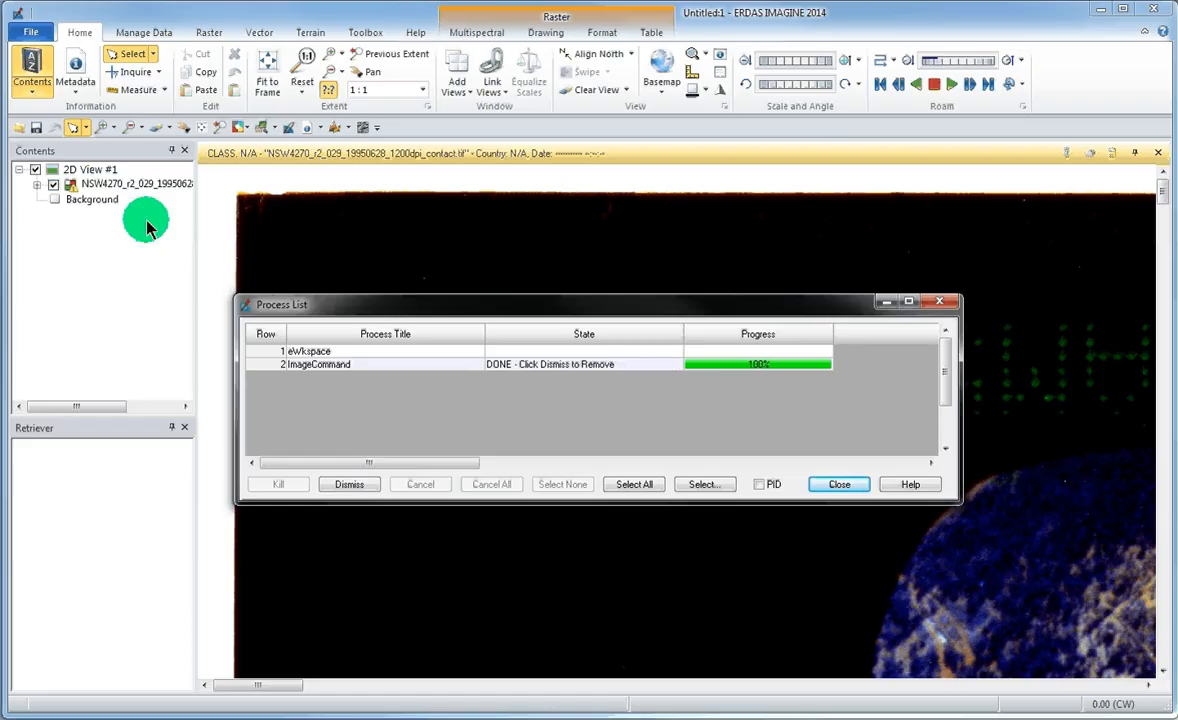
{"action": "right_click", "coordinate": [533, 329]}
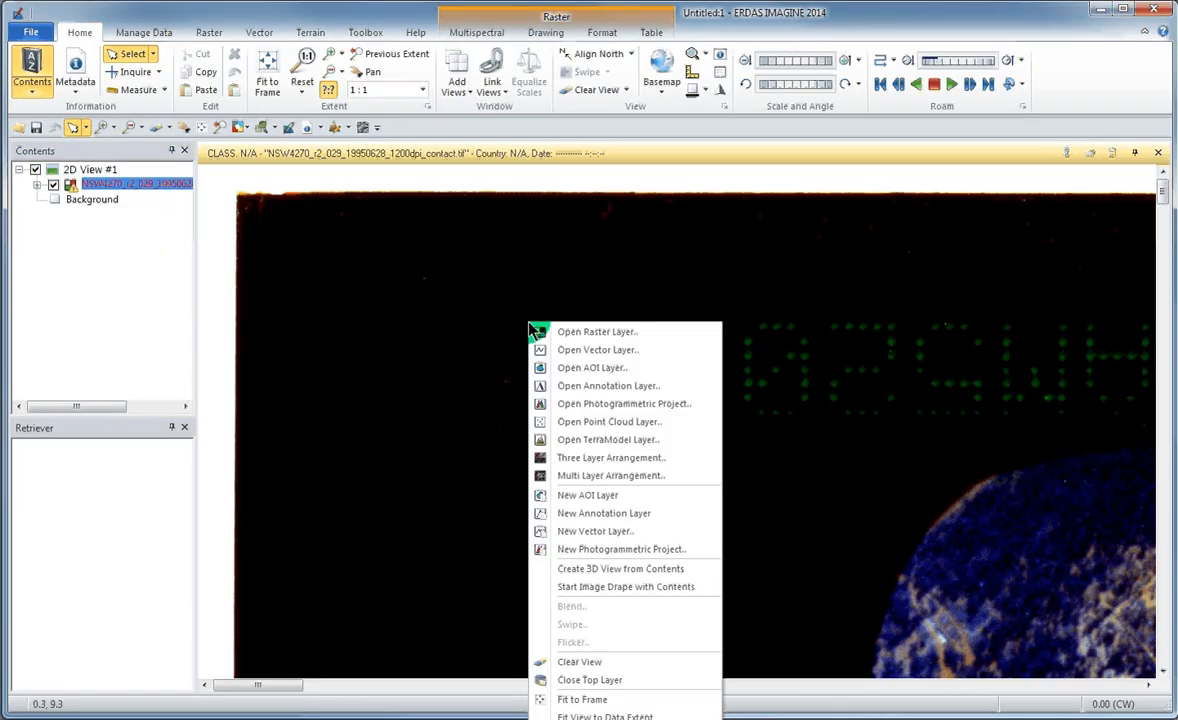
{"action": "left_click", "coordinate": [583, 518]}
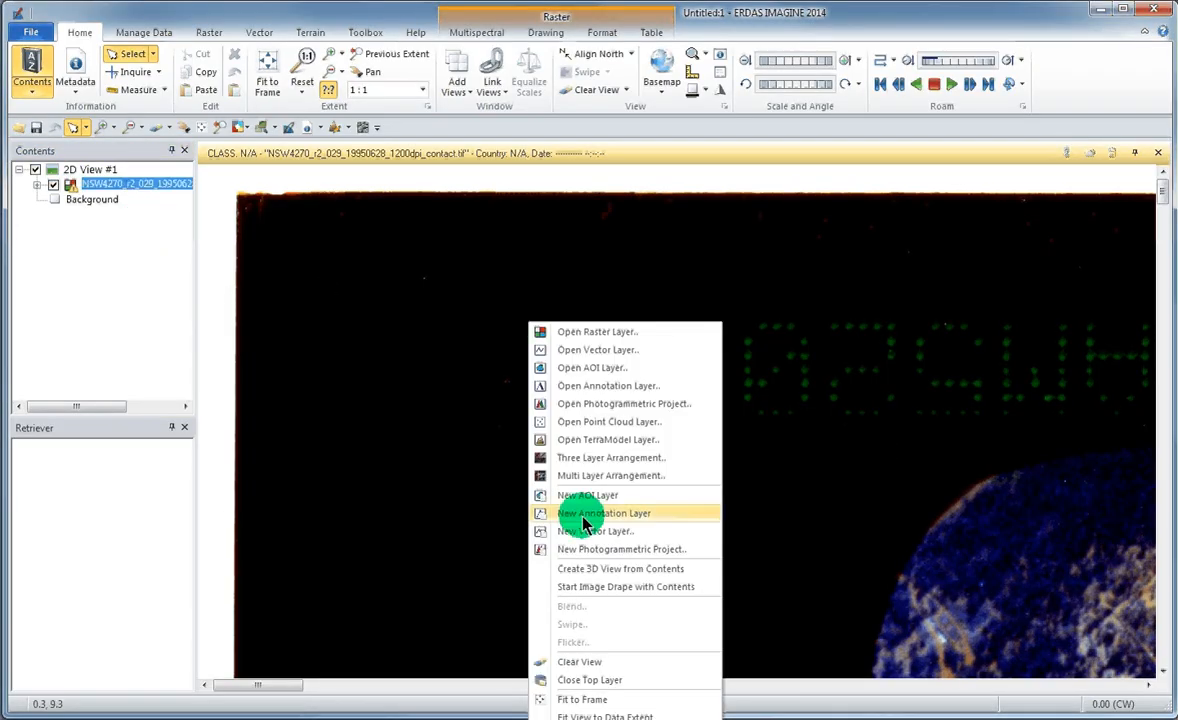
{"action": "left_click", "coordinate": [588, 699]}
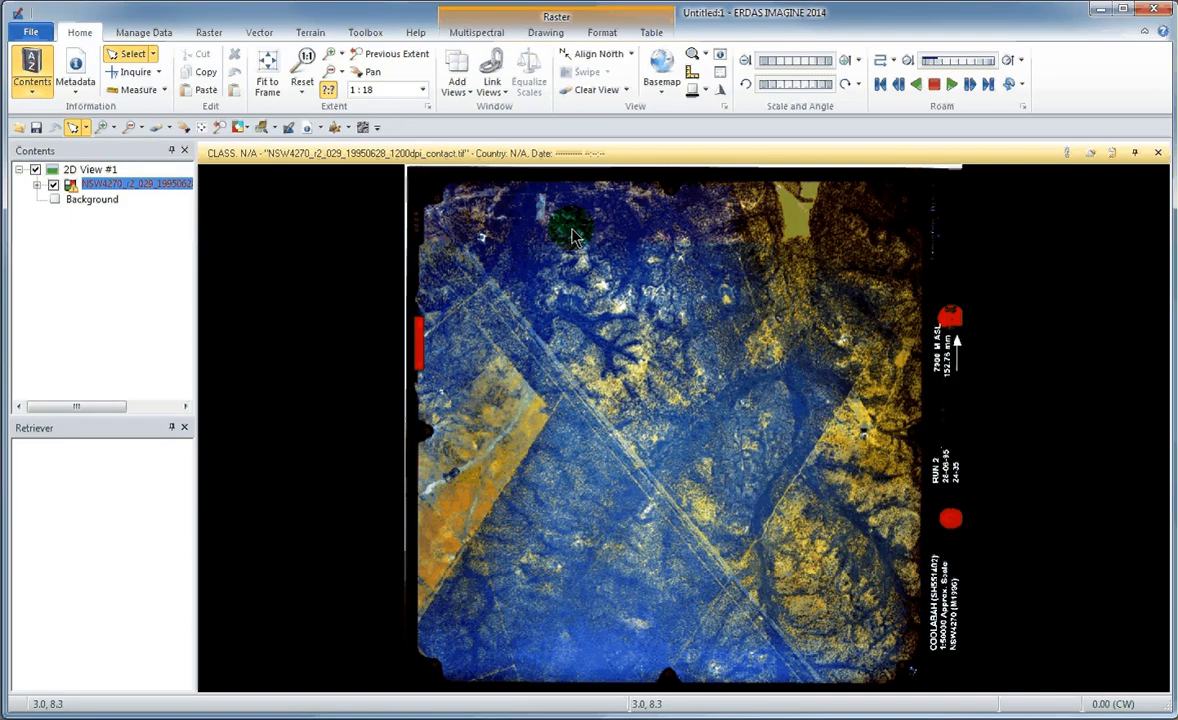
- Start a control-point geometric correction of the aerial photo using the Camera geometric model
{"action": "left_click", "coordinate": [500, 82]}
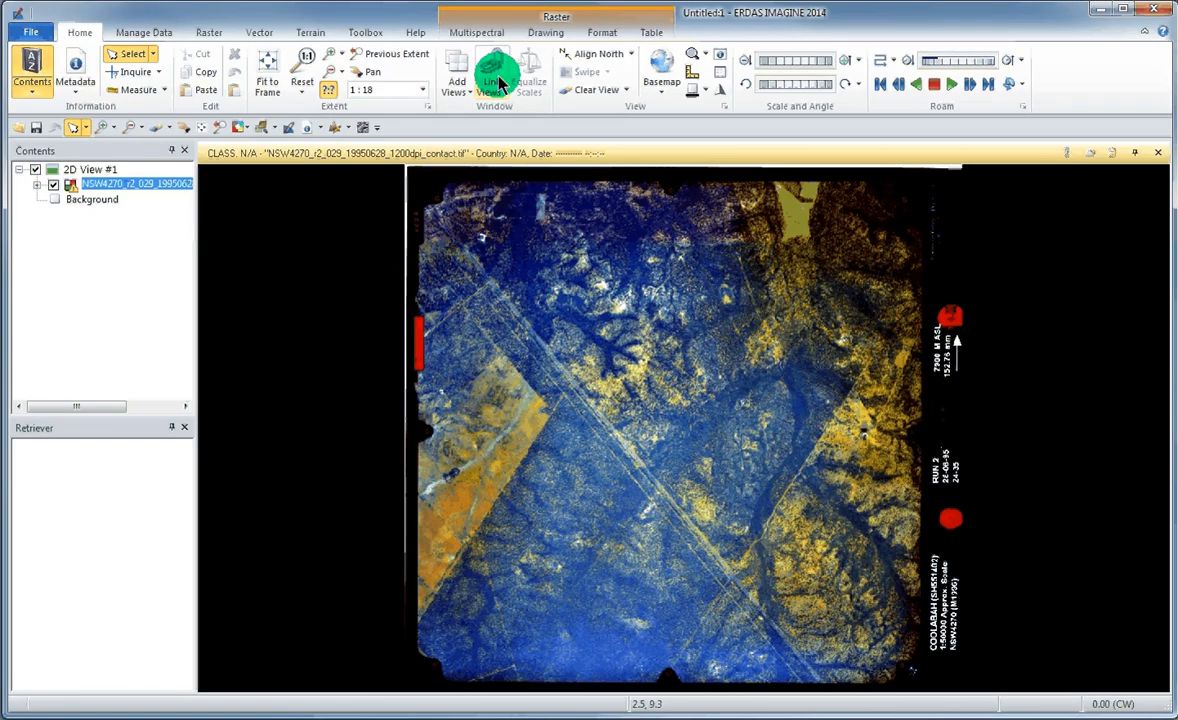
{"action": "left_click", "coordinate": [478, 33]}
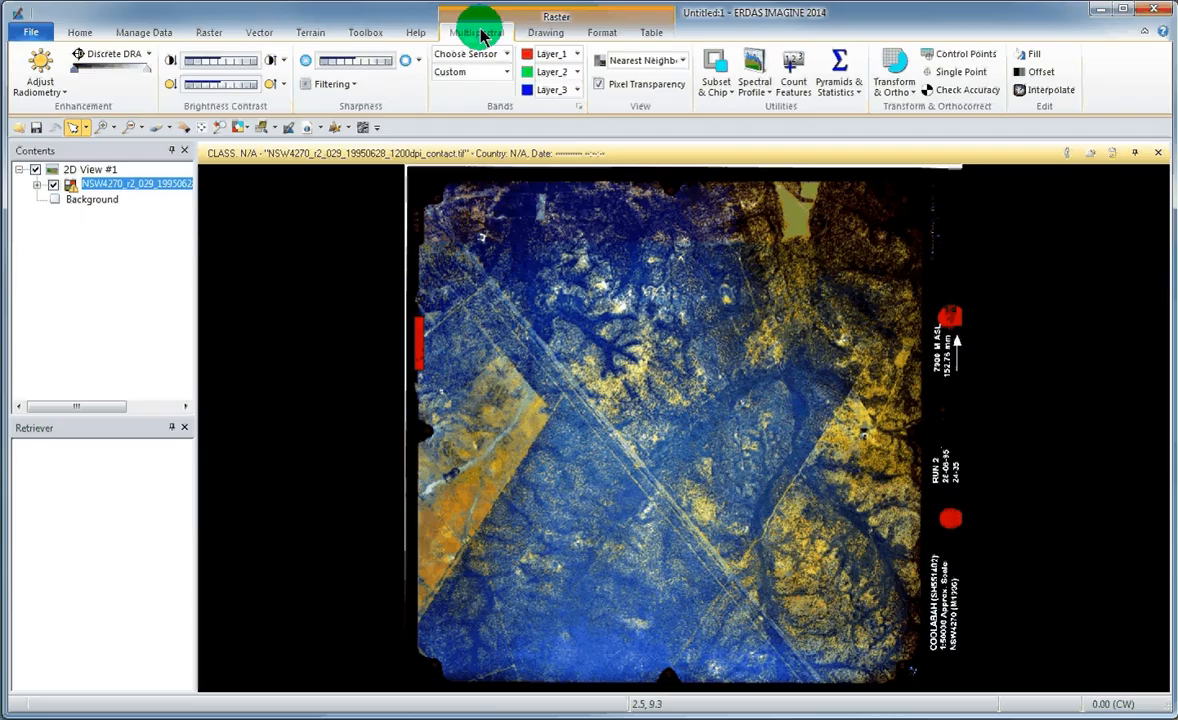
{"action": "left_click", "coordinate": [965, 55]}
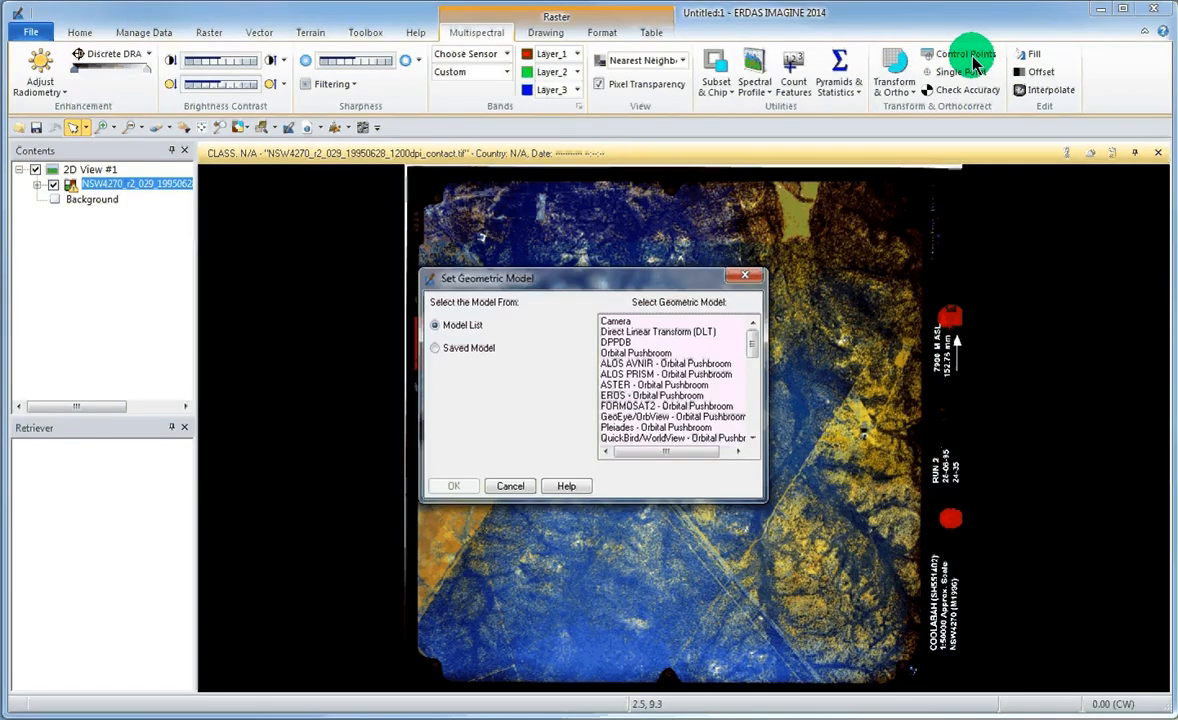
{"action": "left_click", "coordinate": [754, 342]}
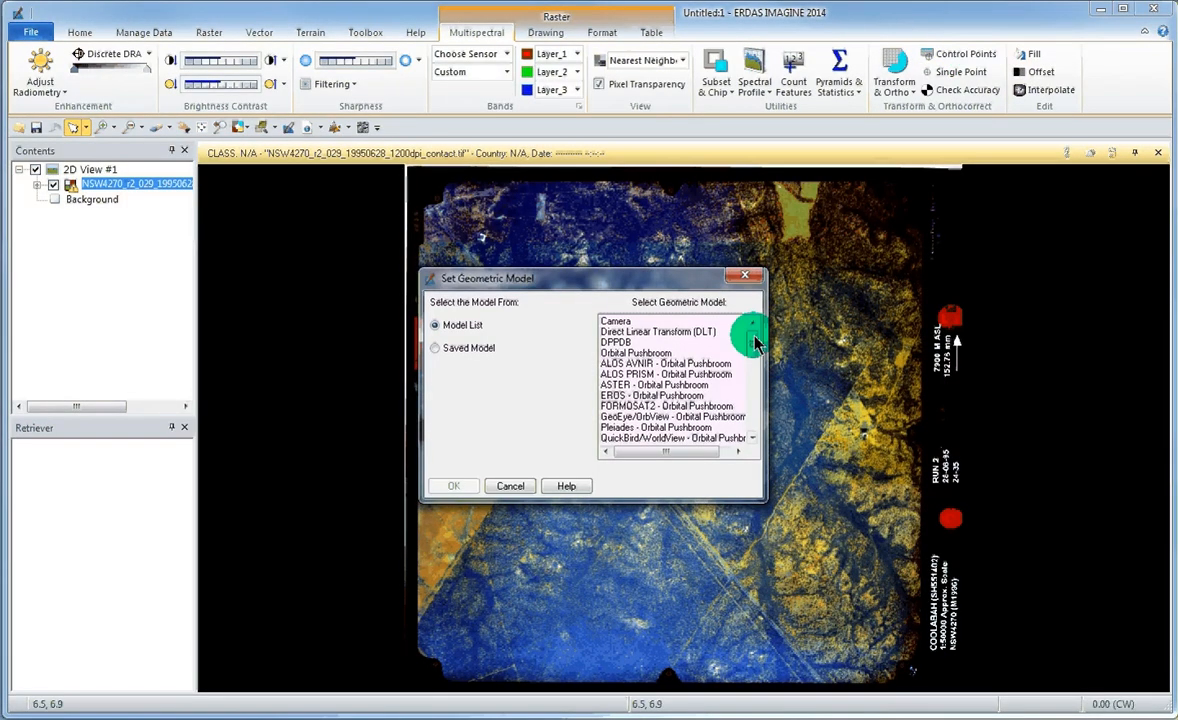
{"action": "left_click_drag", "start_coordinate": [754, 342], "coordinate": [754, 428]}
{"action": "left_click", "coordinate": [615, 398]}
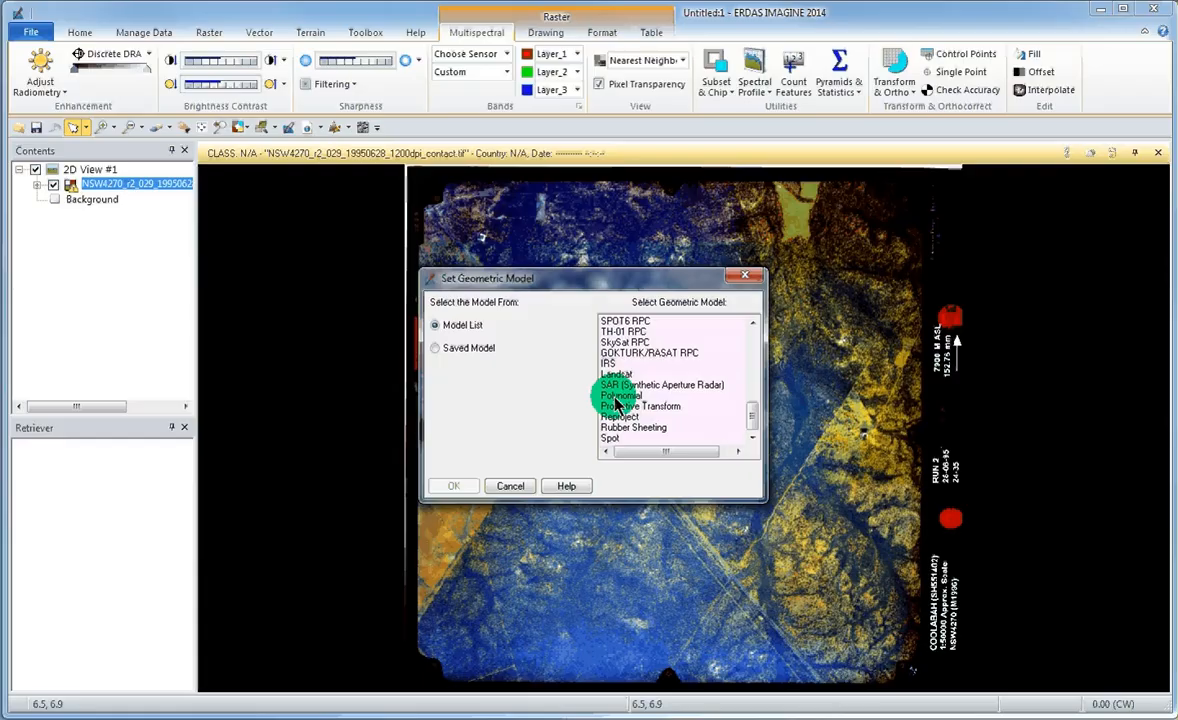
{"action": "left_click", "coordinate": [750, 418]}
{"action": "left_click_drag", "start_coordinate": [750, 418], "coordinate": [755, 342]}
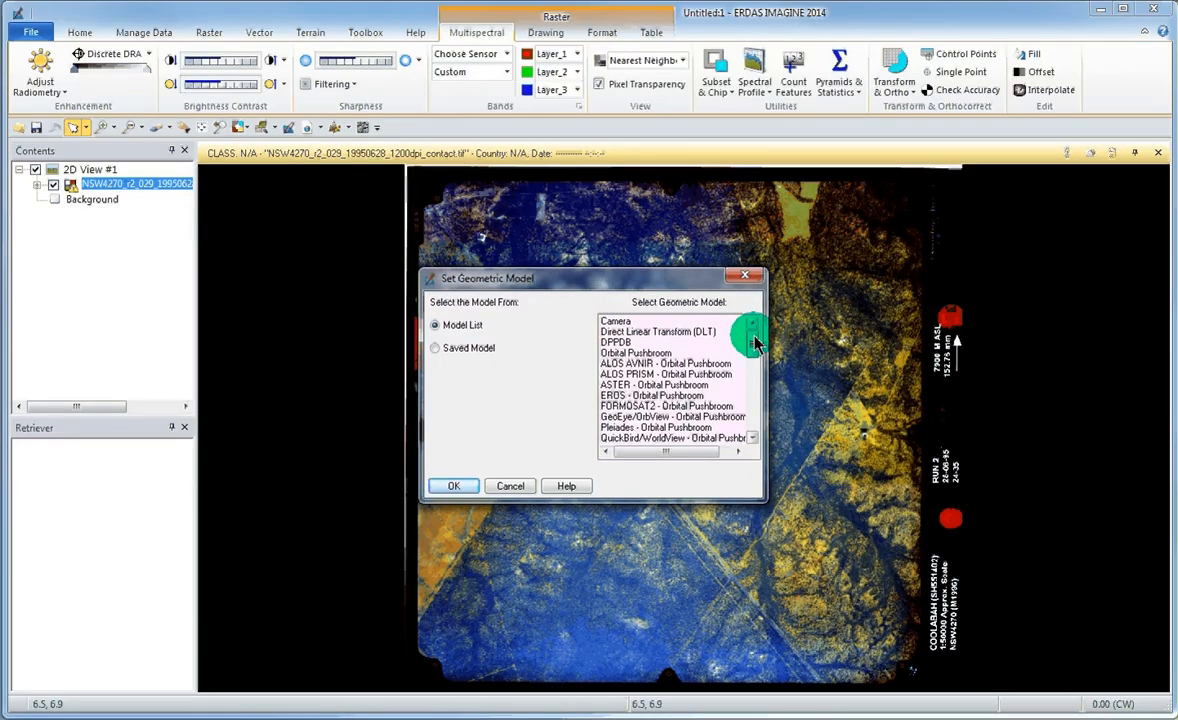
{"action": "left_click", "coordinate": [622, 322]}
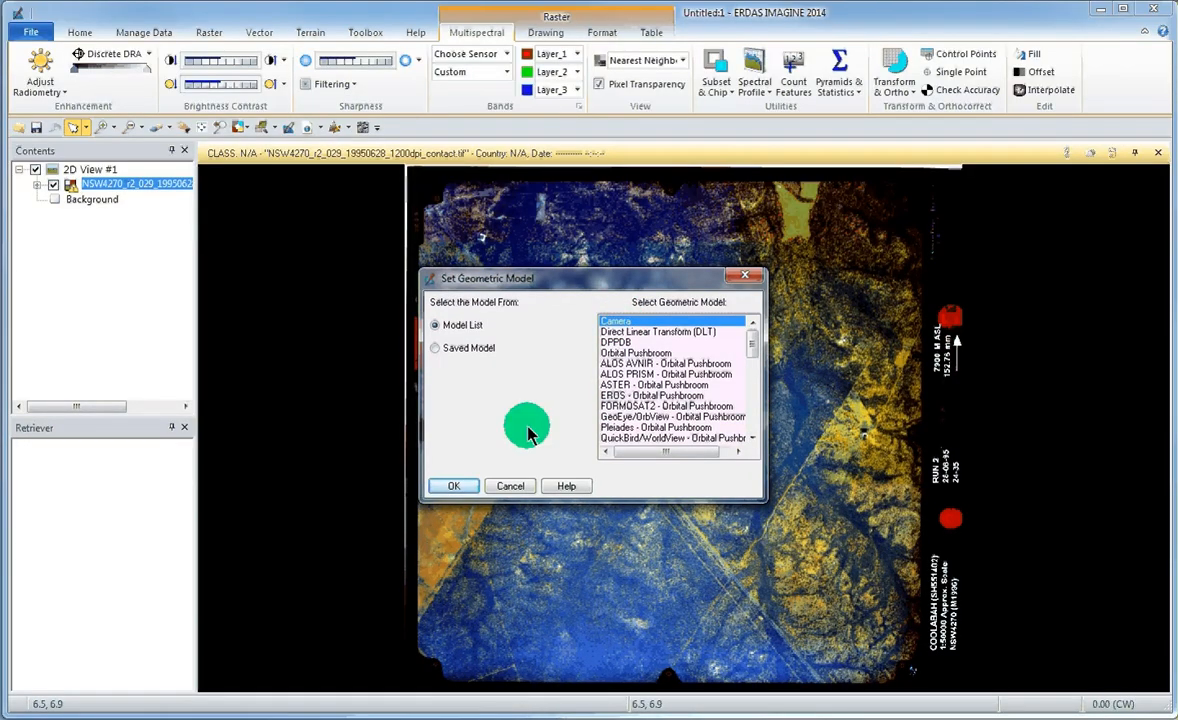
{"action": "left_click", "coordinate": [453, 486]}
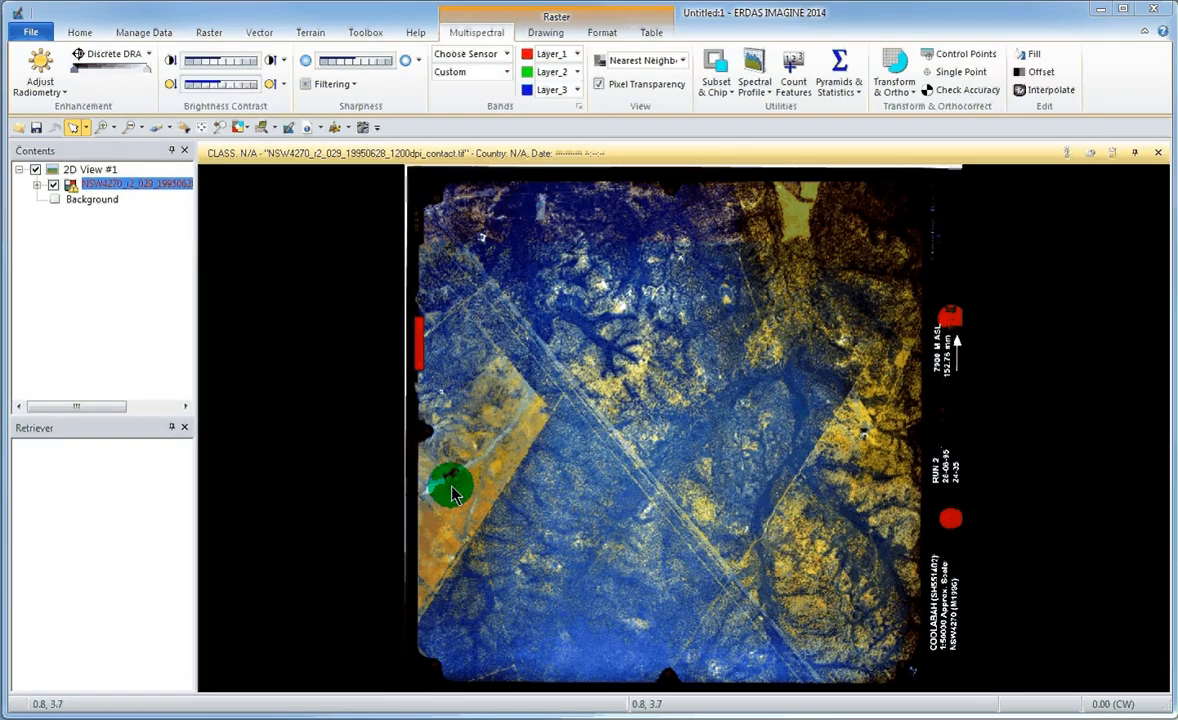
- Collect reference points from the image layer coolabah_2012_12_50cm.ecw in the Recto folder and accept its reference map information
{"action": "left_click", "coordinate": [1008, 305]}
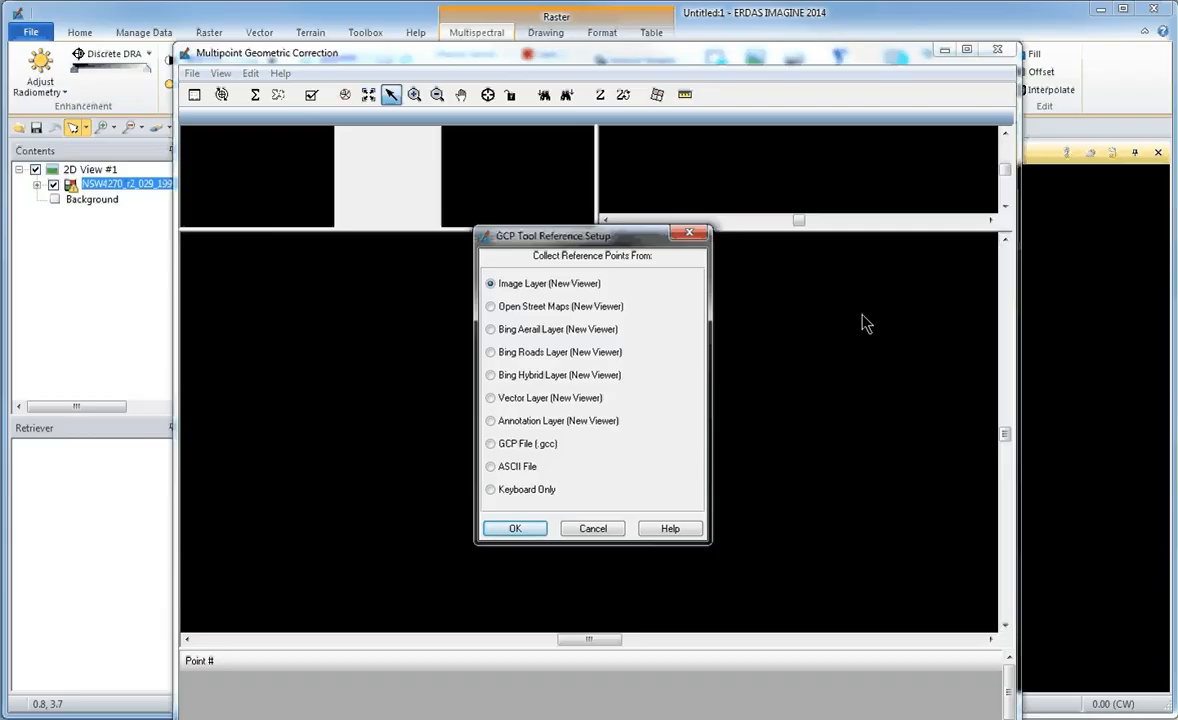
{"action": "left_click", "coordinate": [677, 425]}
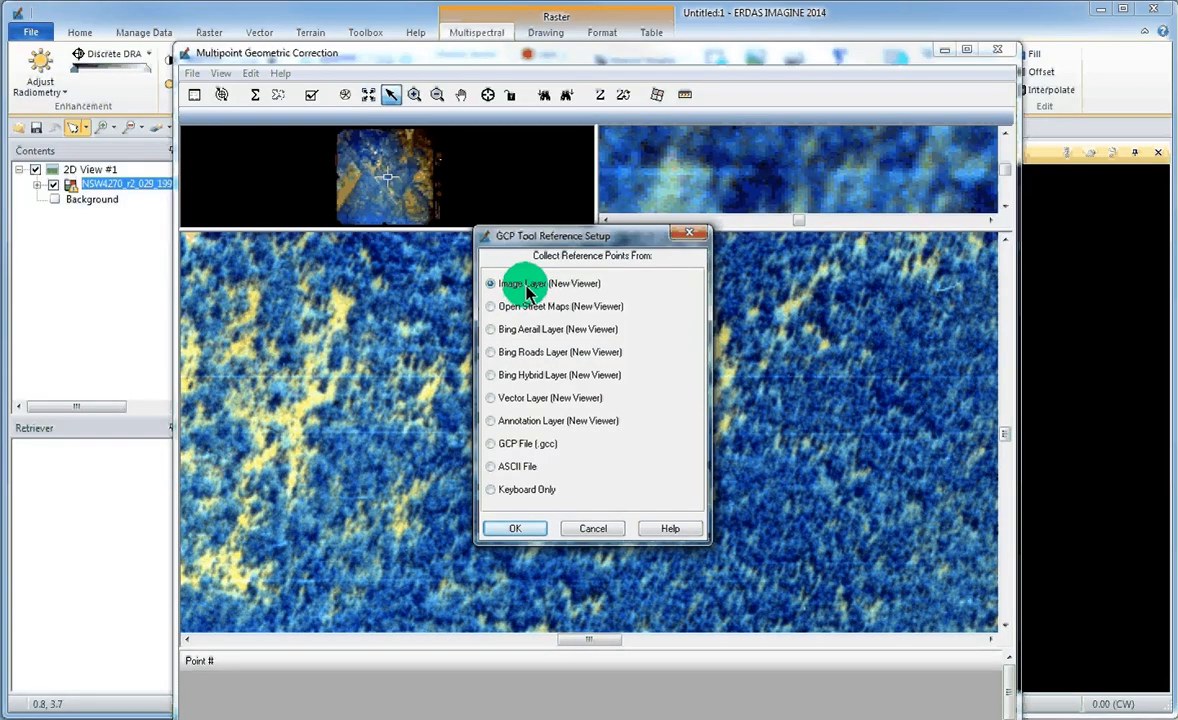
{"action": "left_click", "coordinate": [521, 529]}
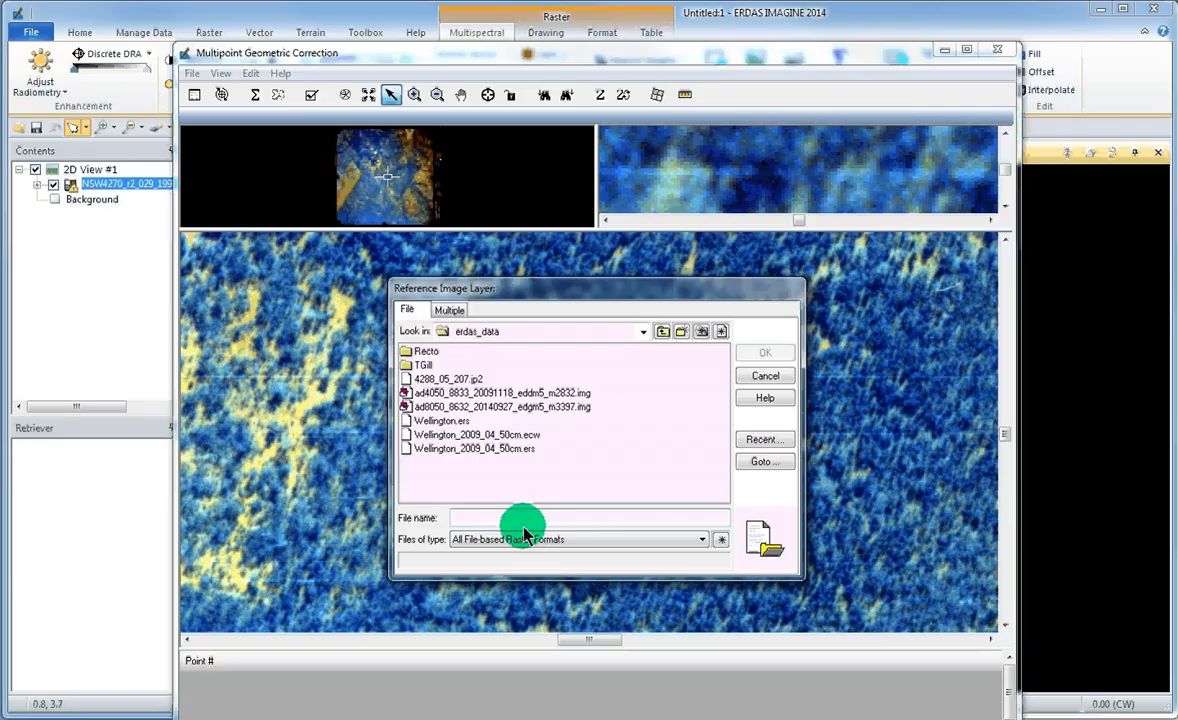
{"action": "double_click", "coordinate": [424, 352]}
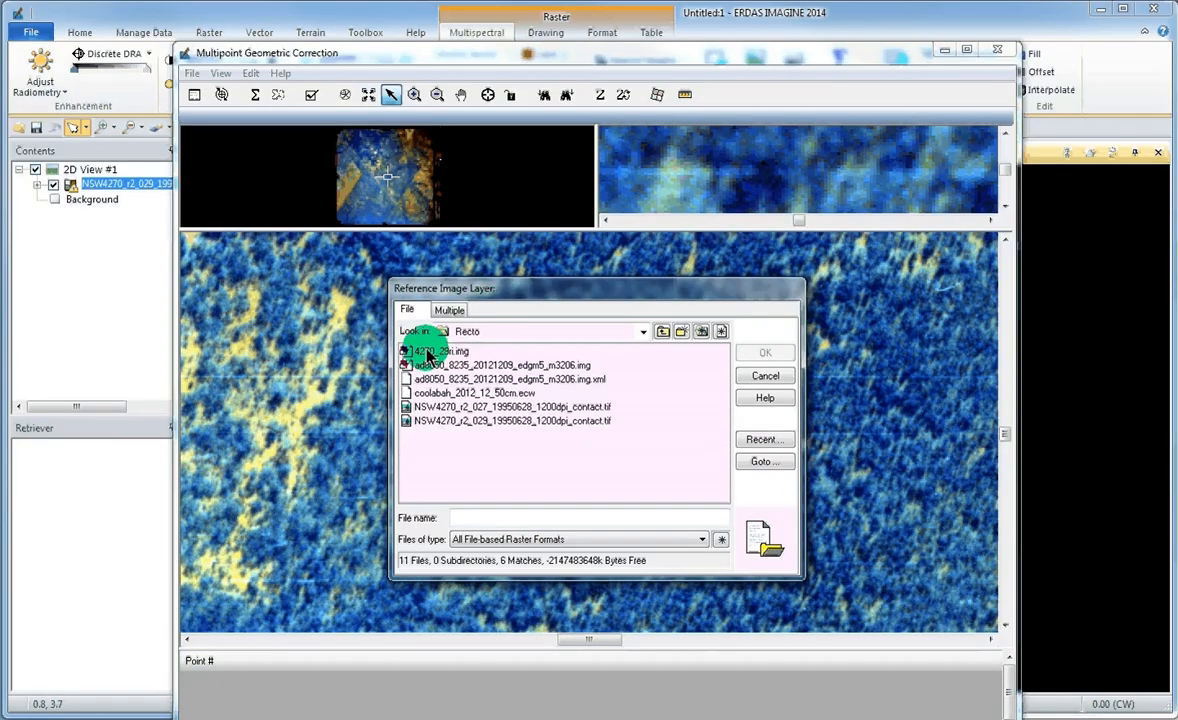
{"action": "left_click", "coordinate": [460, 394]}
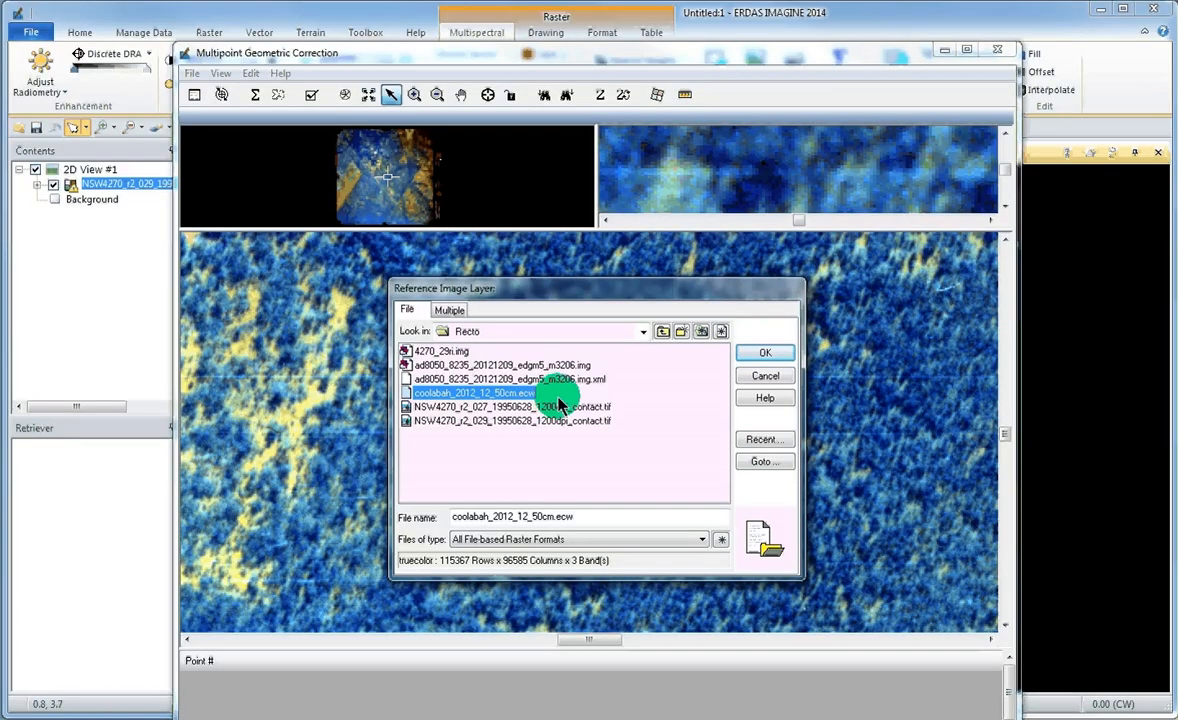
{"action": "left_click", "coordinate": [752, 358]}
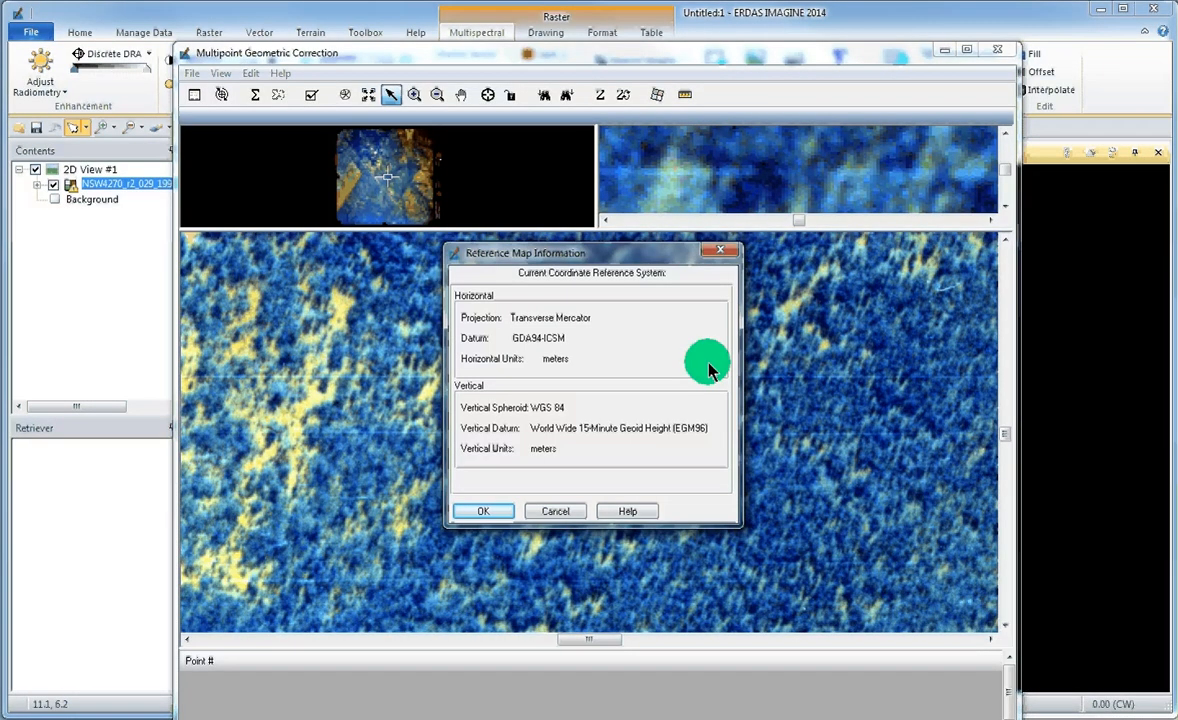
{"action": "left_click", "coordinate": [484, 511]}
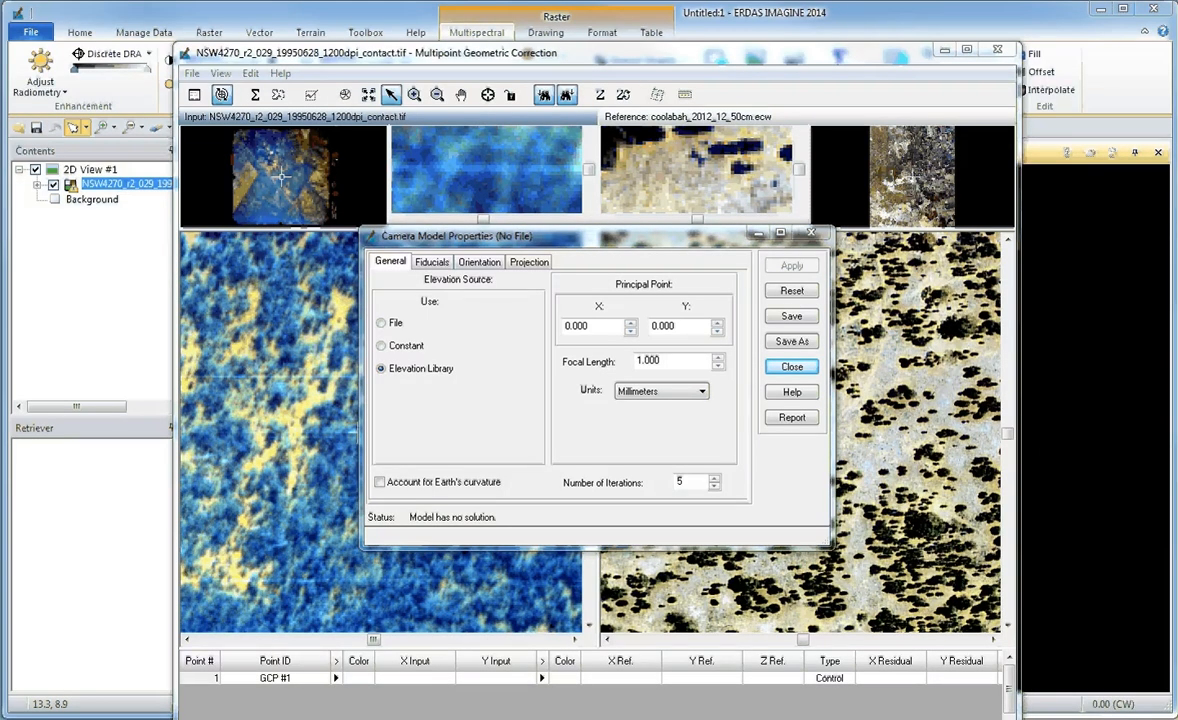
- Set the camera model's elevation source to the file ad8050_8235_20121209_edgm5_m3206.img from the Recto folder
{"action": "left_click", "coordinate": [859, 311]}
{"action": "left_click", "coordinate": [528, 238]}
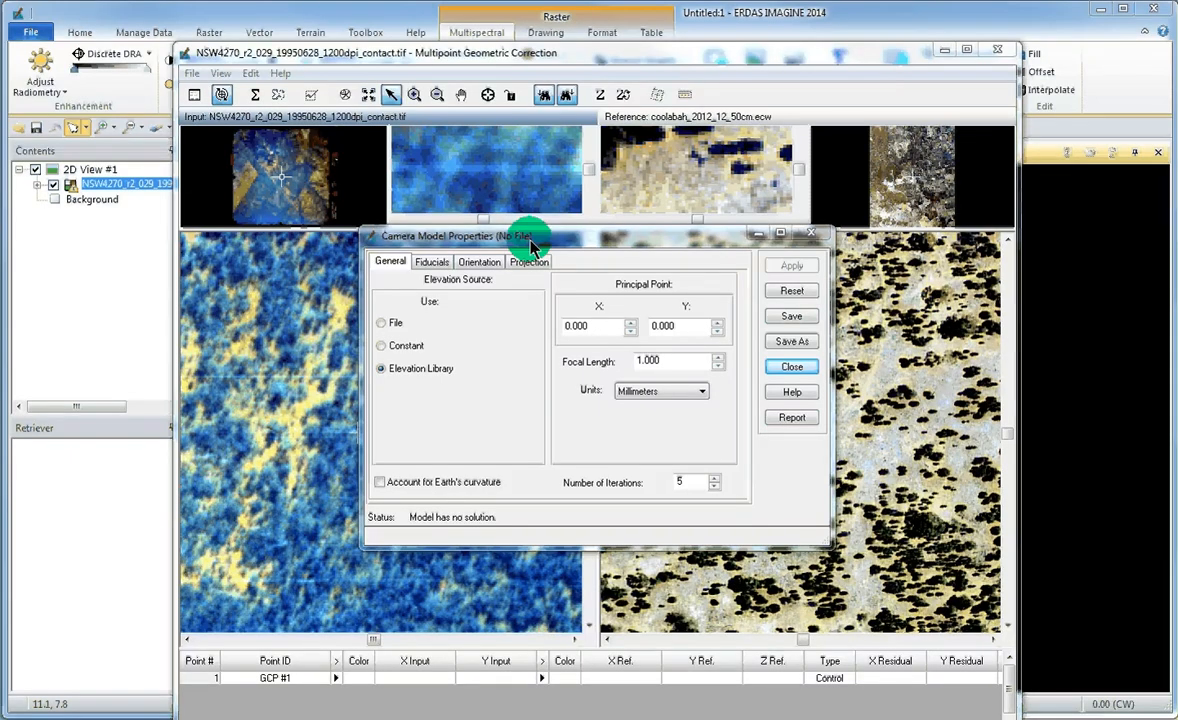
{"action": "left_click", "coordinate": [386, 327]}
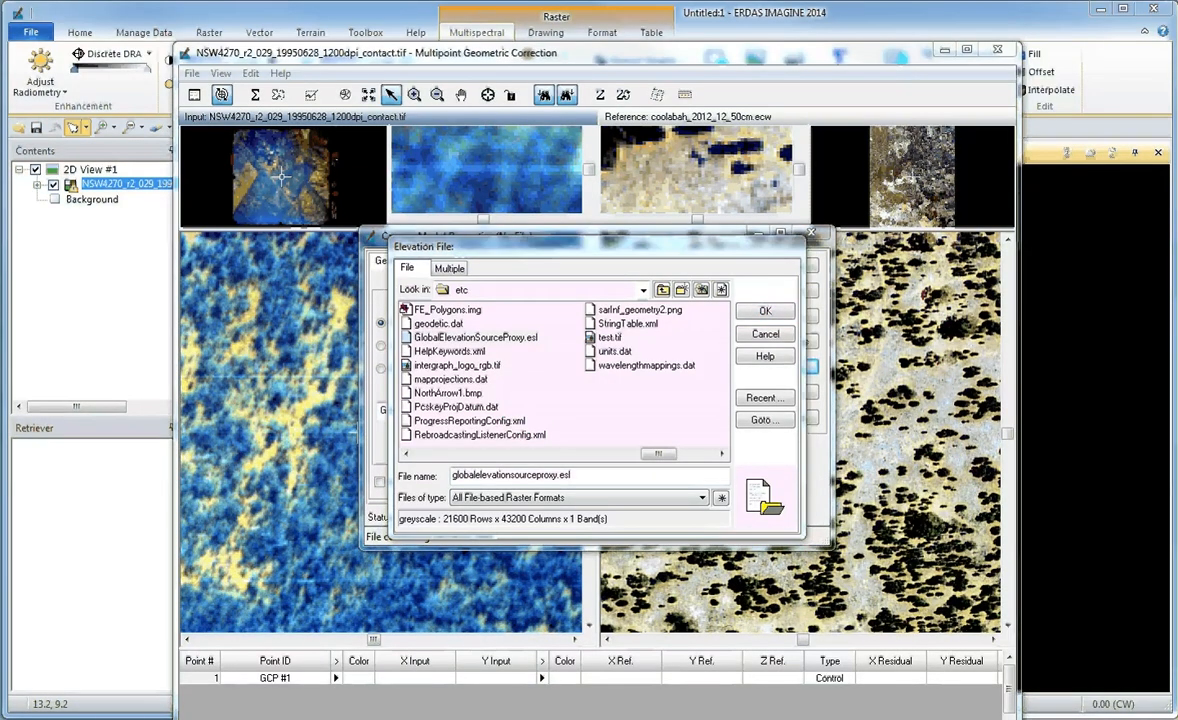
{"action": "left_click", "coordinate": [534, 325]}
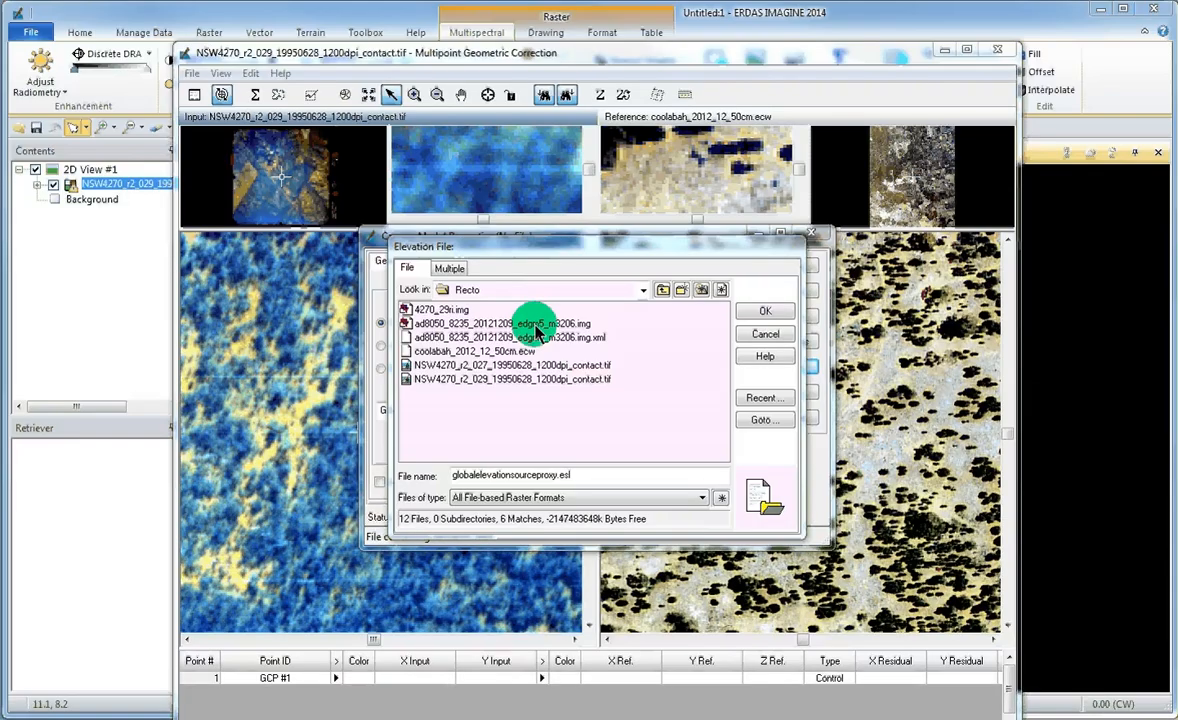
{"action": "left_click", "coordinate": [506, 325]}
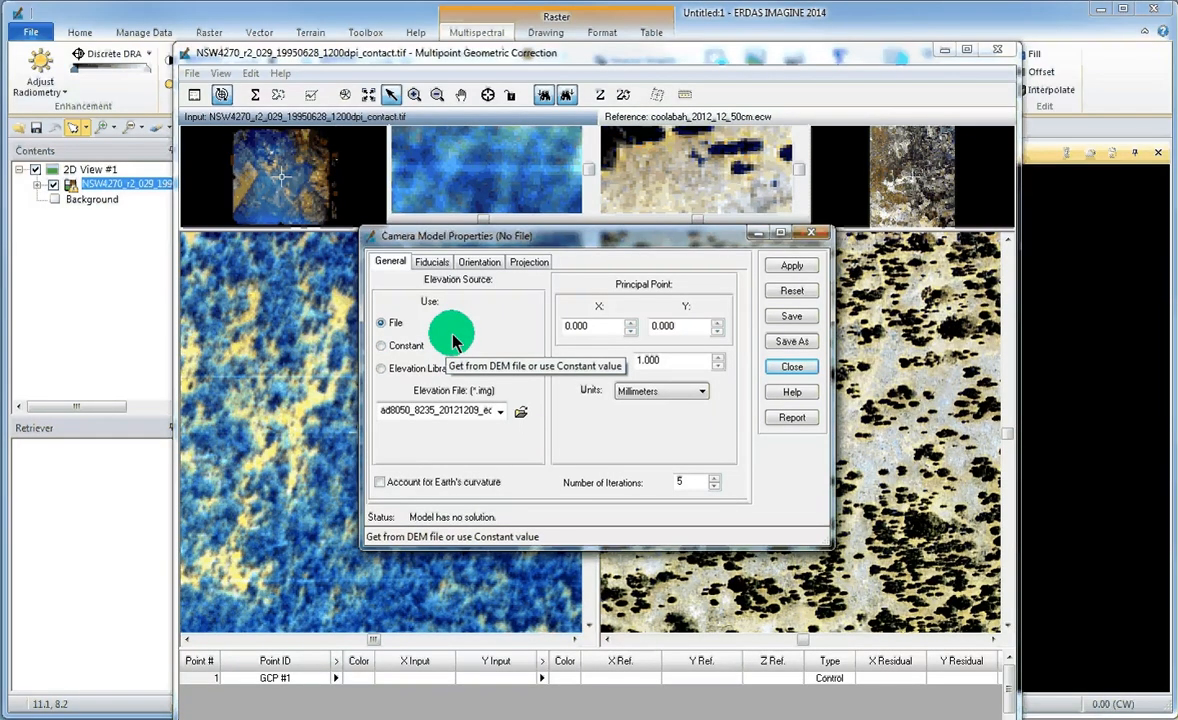
- Set the camera's principal point to X -0.002 and Y 0.004, and its focal length to 152.76 millimetres
{"action": "left_click_drag", "start_coordinate": [595, 335], "coordinate": [532, 333]}
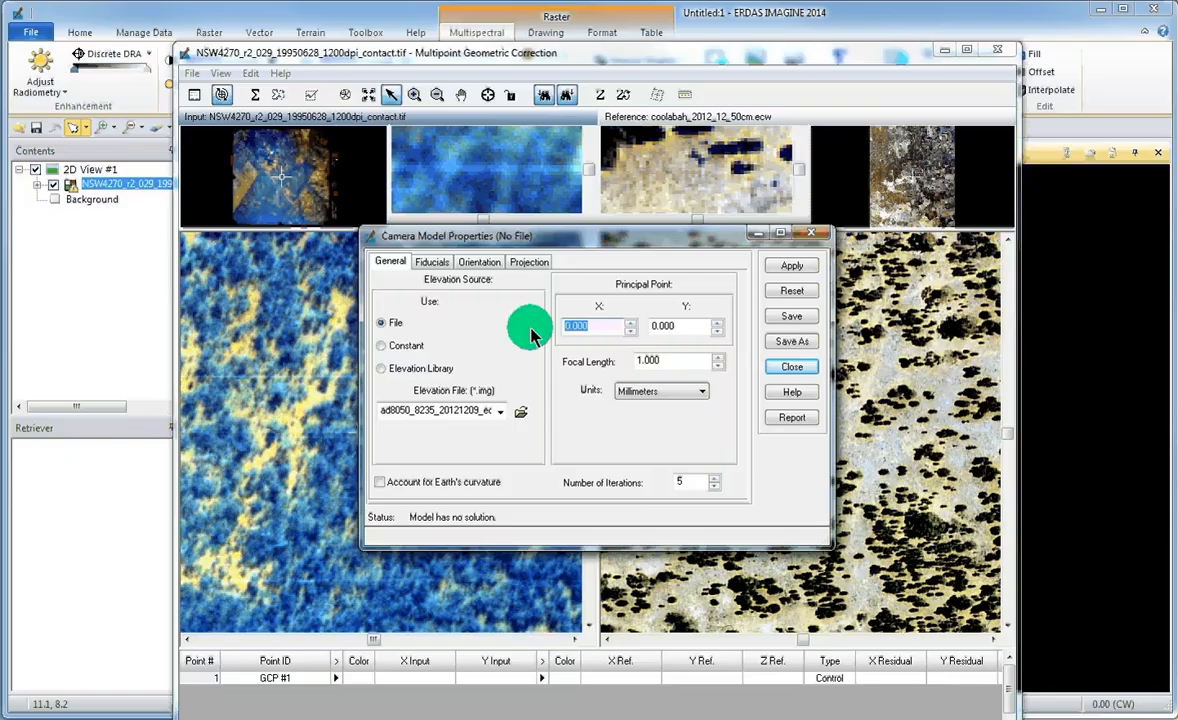
{"action": "type", "text": "-0.002"}
{"action": "left_click", "coordinate": [678, 333]}
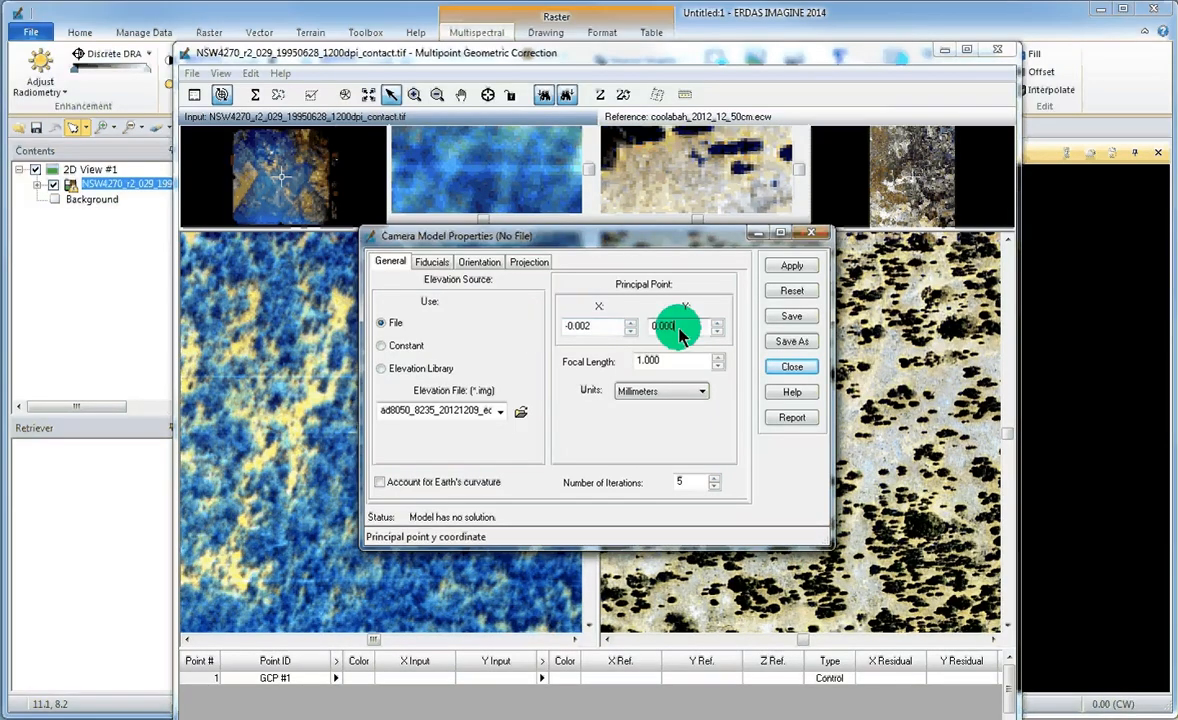
{"action": "key", "text": "BackSpace"}
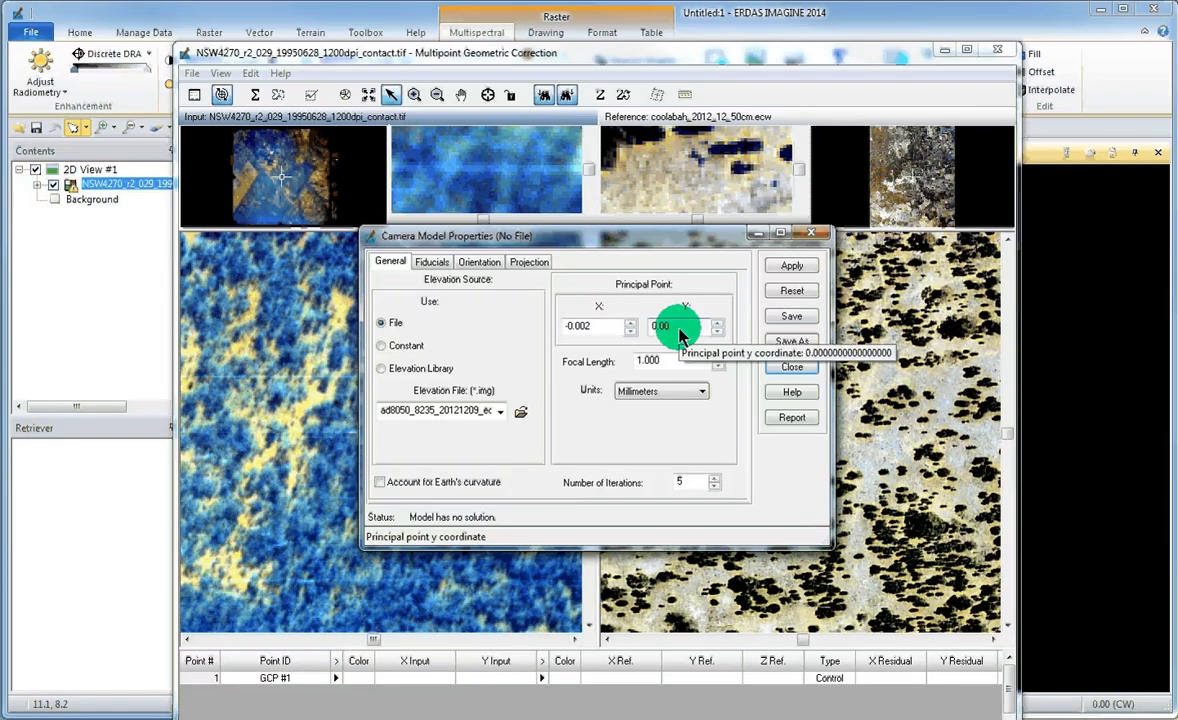
{"action": "type", "text": "4"}
{"action": "left_click_drag", "start_coordinate": [674, 366], "coordinate": [636, 366]}
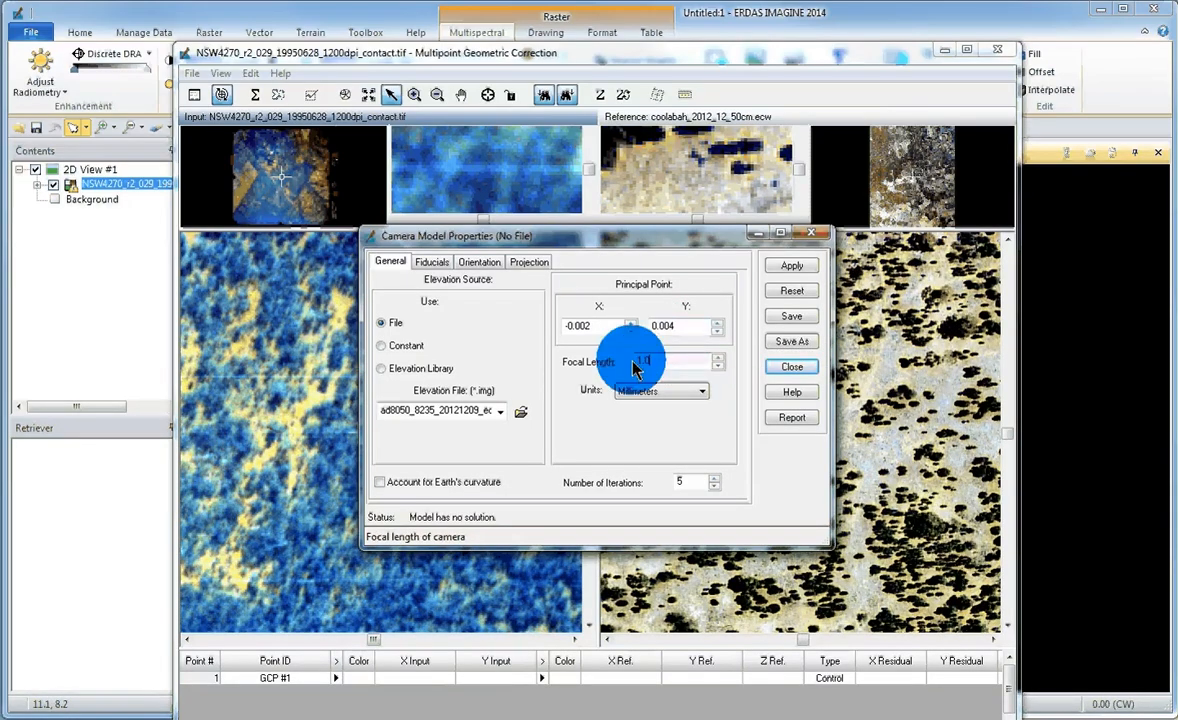
{"action": "type", "text": "15"}
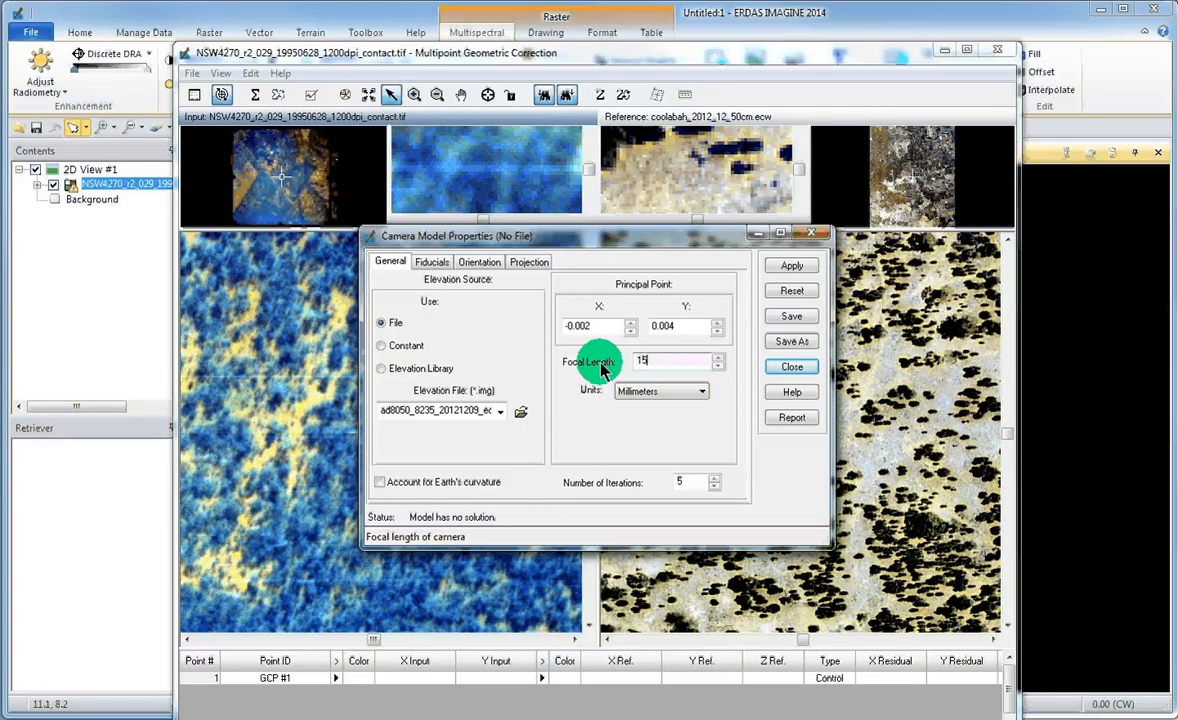
{"action": "type", "text": "2.76"}
{"action": "key", "text": "Tab"}
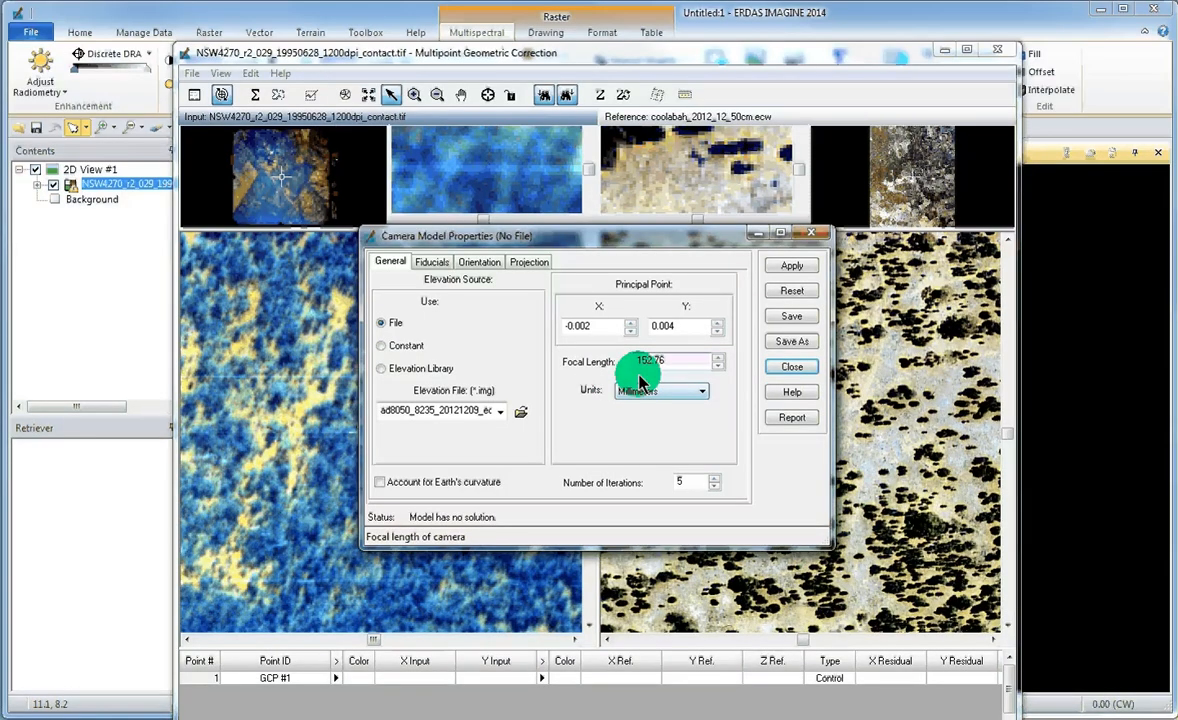
- Open the camera model's fiducial settings, move the dialog clear of the input image, and enable the viewer selectors for image fiducial input
{"action": "left_click", "coordinate": [435, 263]}
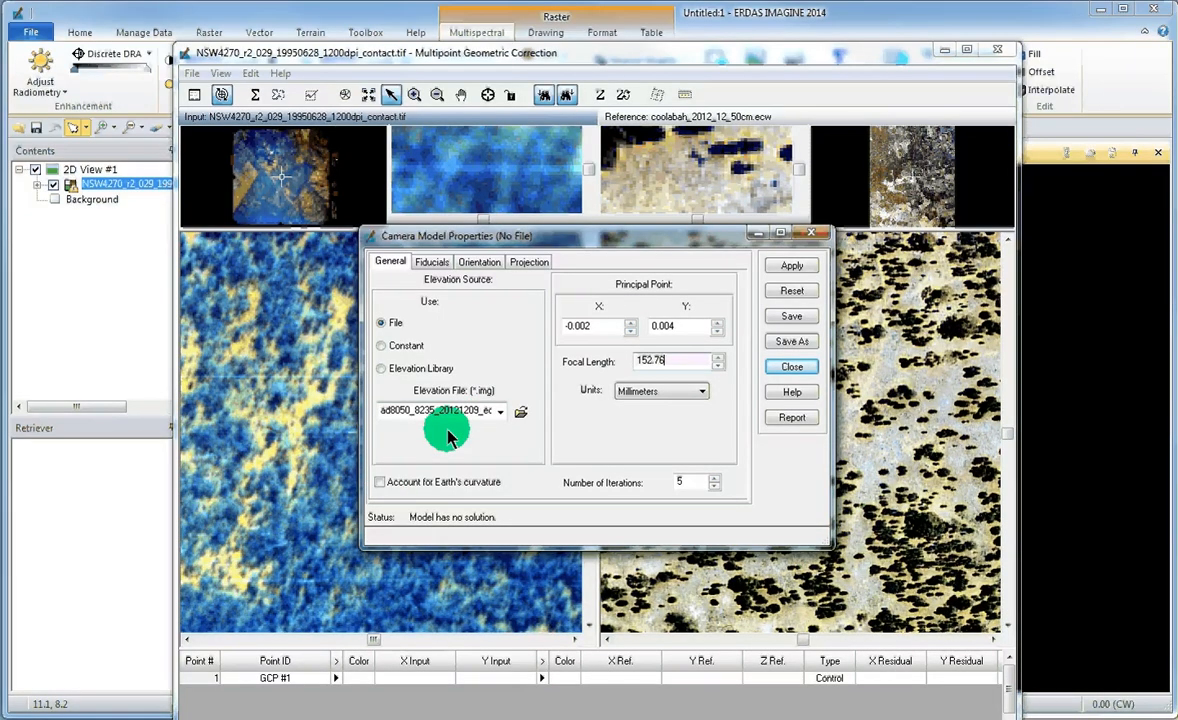
{"action": "left_click", "coordinate": [432, 264]}
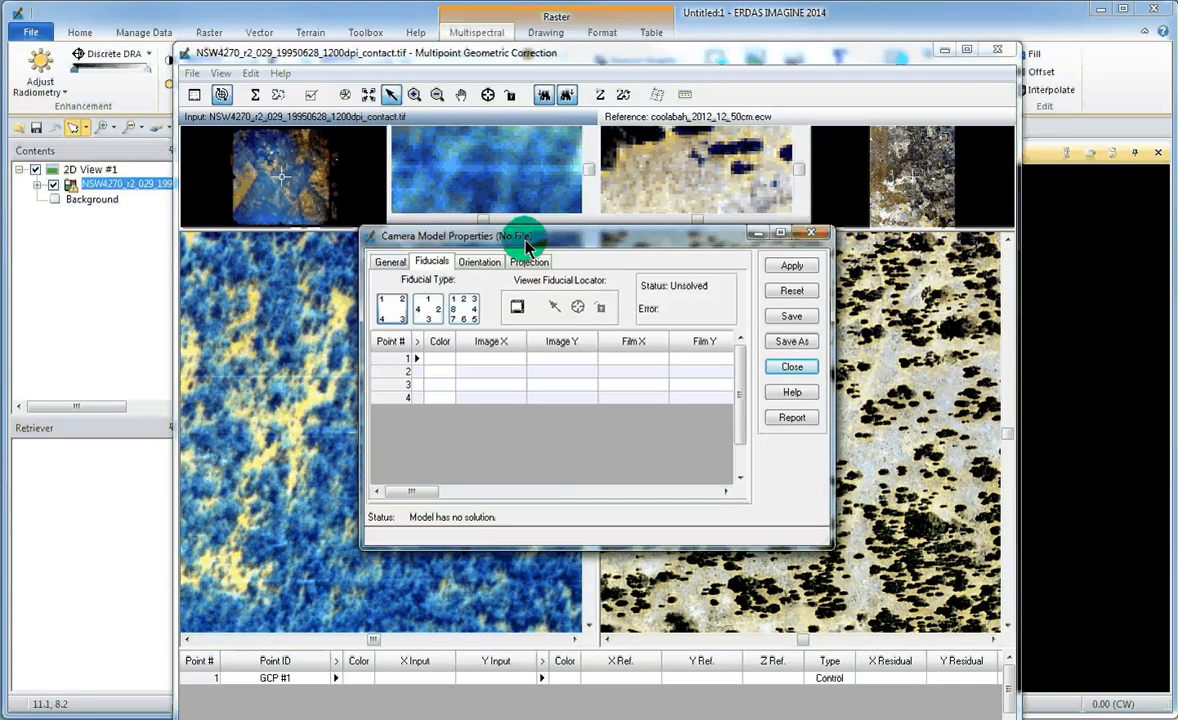
{"action": "left_click_drag", "start_coordinate": [526, 244], "coordinate": [1062, 263]}
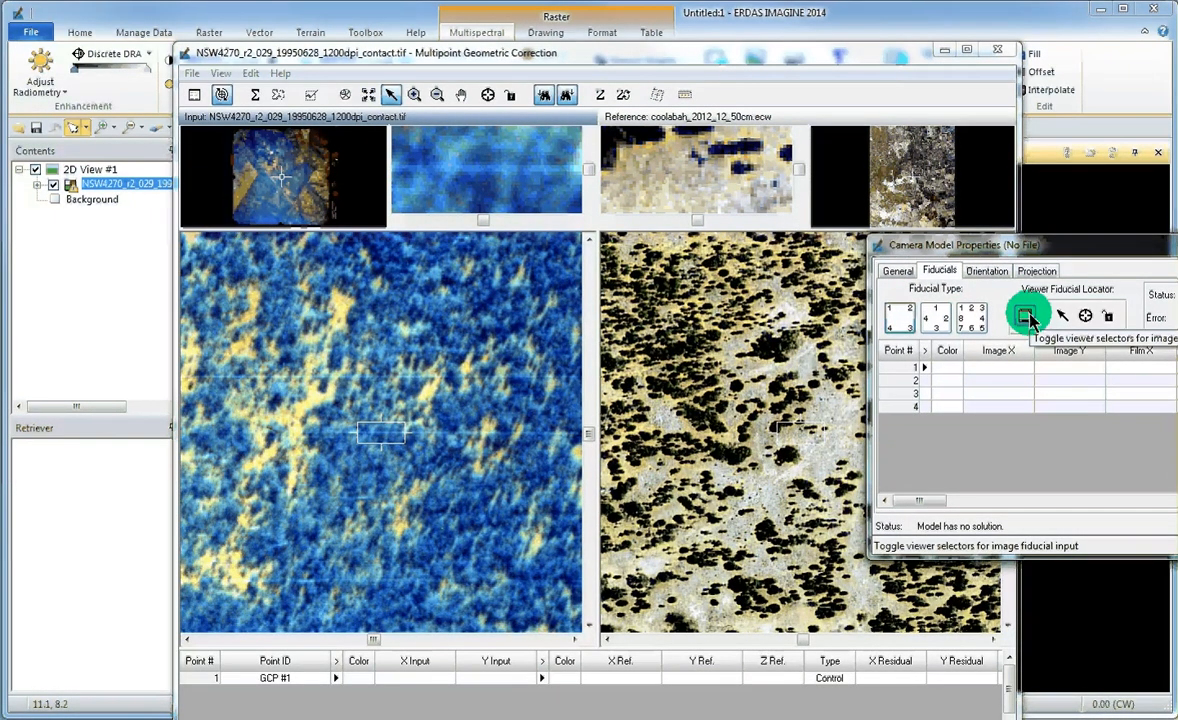
{"action": "left_click", "coordinate": [1026, 316]}
{"action": "left_click", "coordinate": [782, 364]}
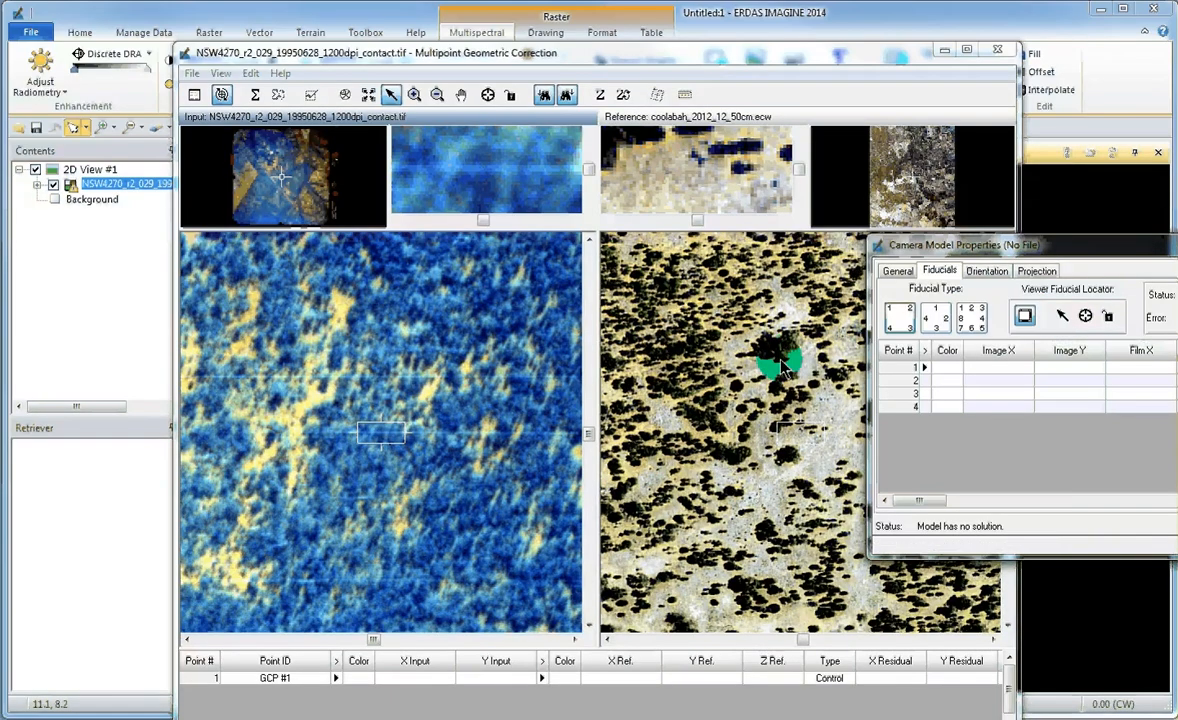
{"action": "left_click", "coordinate": [690, 357]}
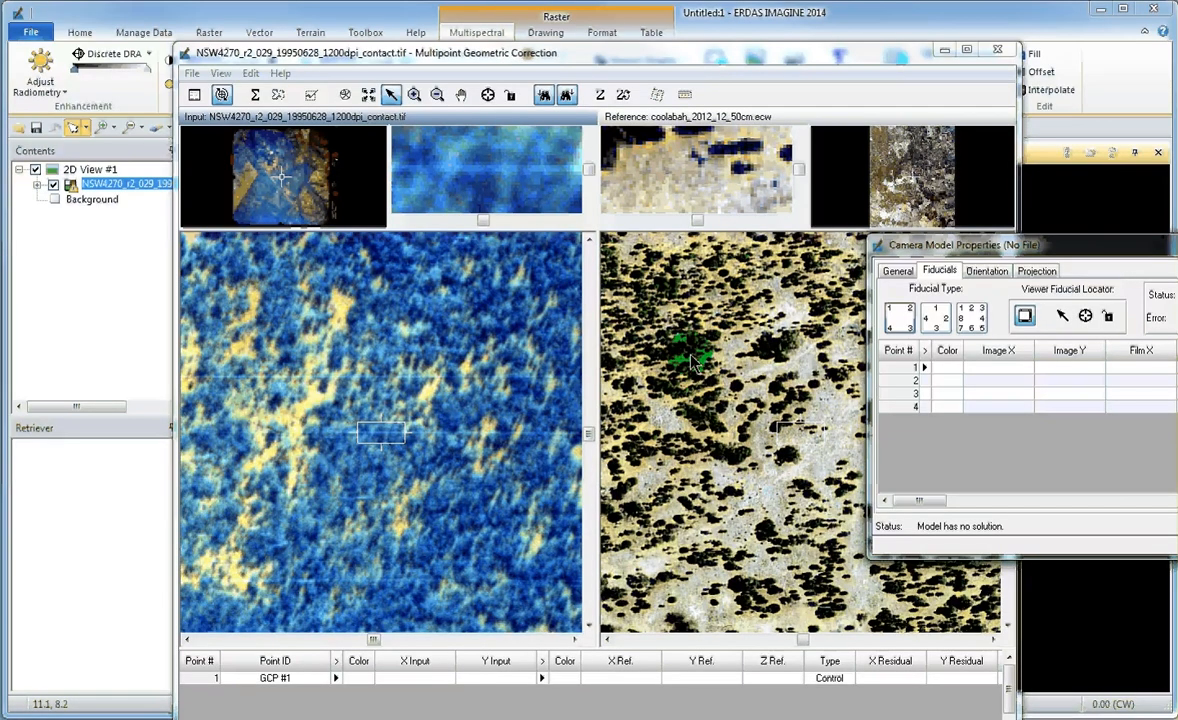
{"action": "left_click", "coordinate": [1056, 320]}
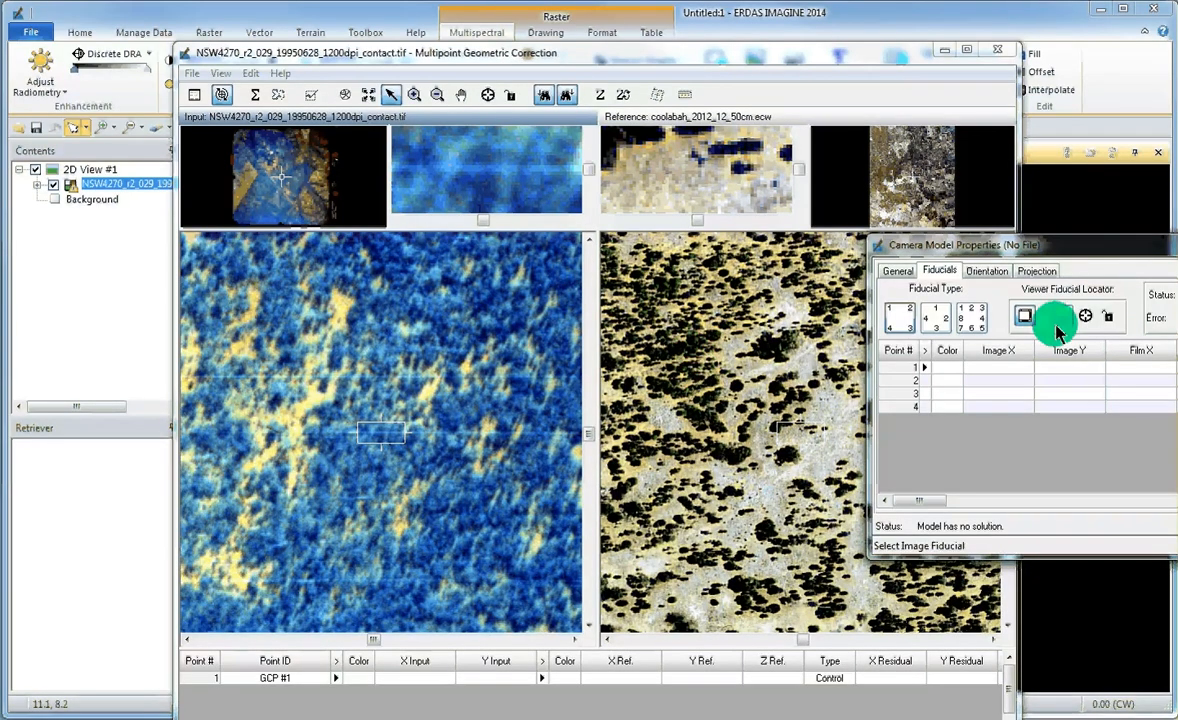
{"action": "left_click", "coordinate": [1094, 320]}
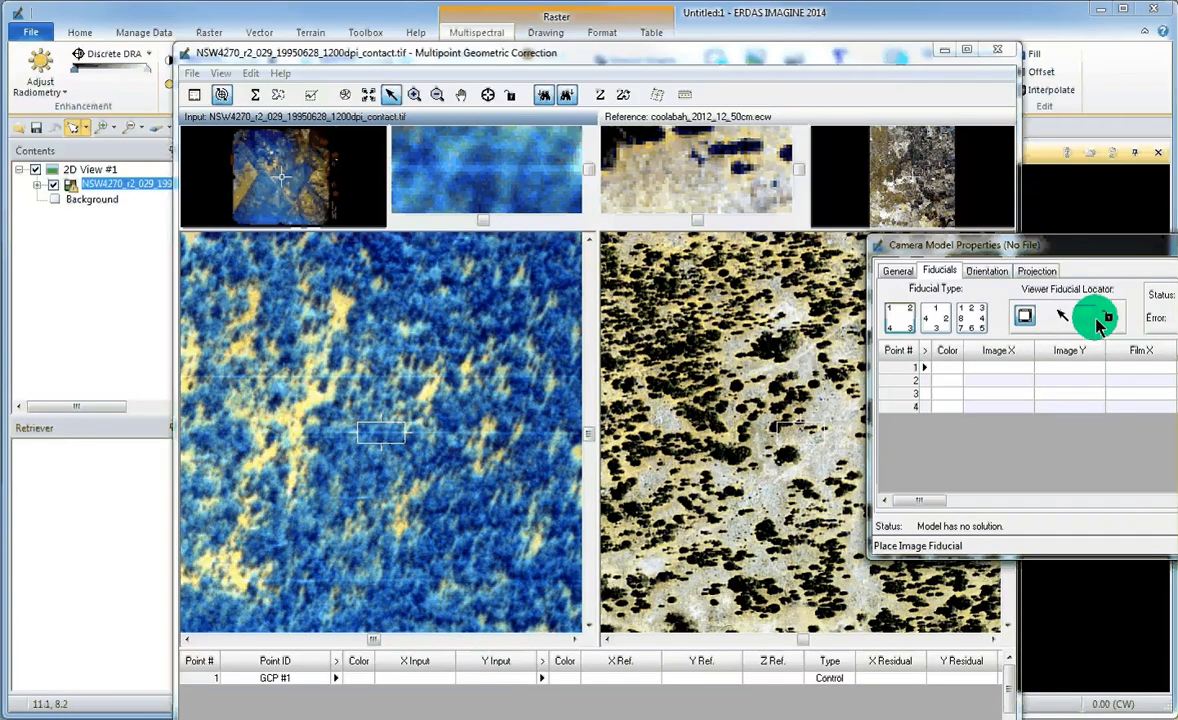
{"action": "left_click", "coordinate": [1110, 320]}
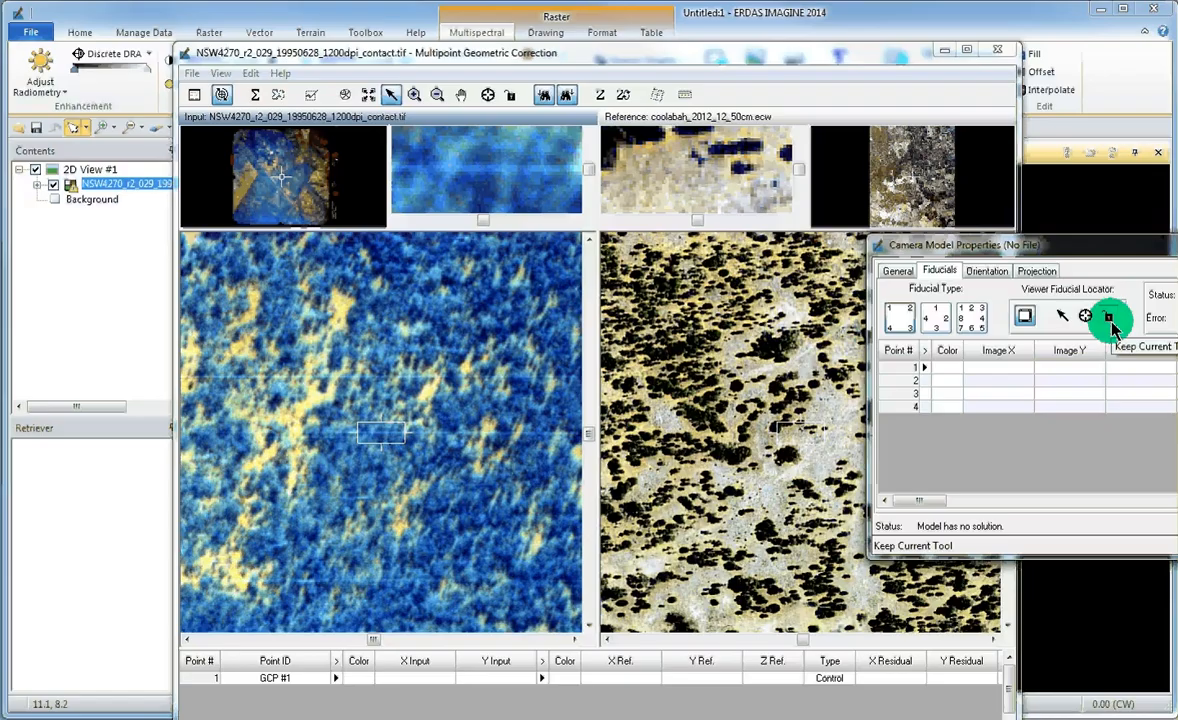
{"action": "left_click", "coordinate": [1075, 318]}
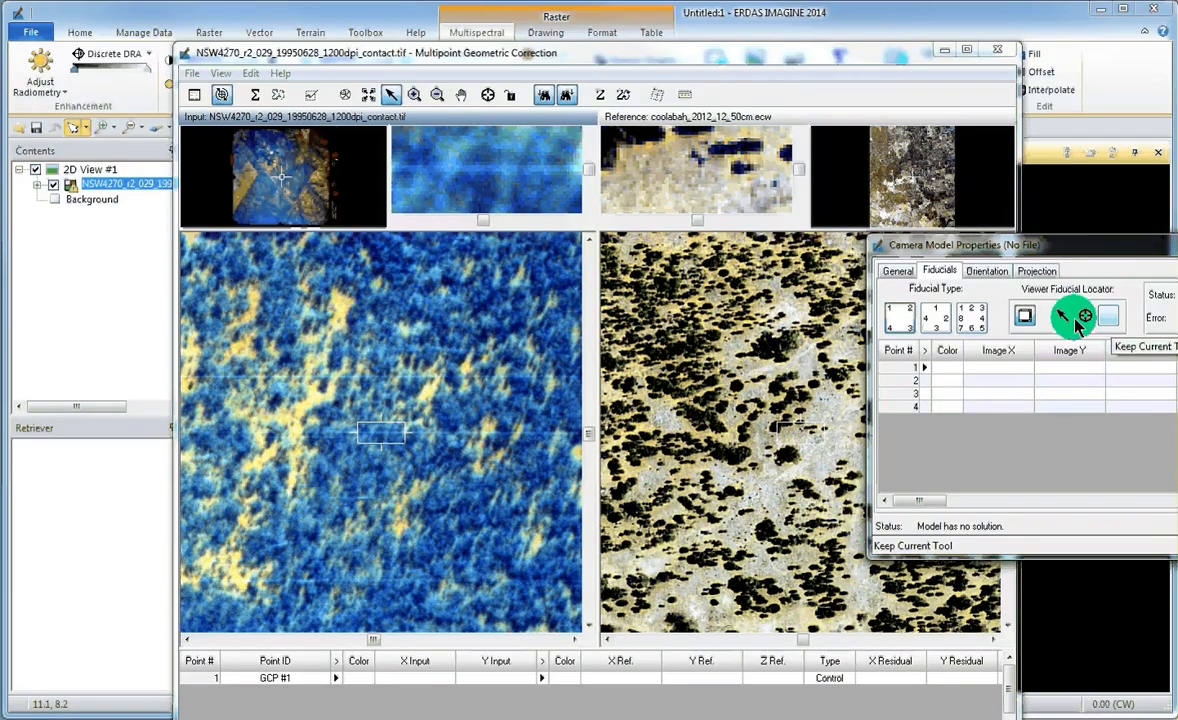
- Place image fiducial 1 on the centre of the cross mark in the photo's upper-left corner, at about X 0.59, Y 8.83
{"action": "left_click", "coordinate": [286, 184]}
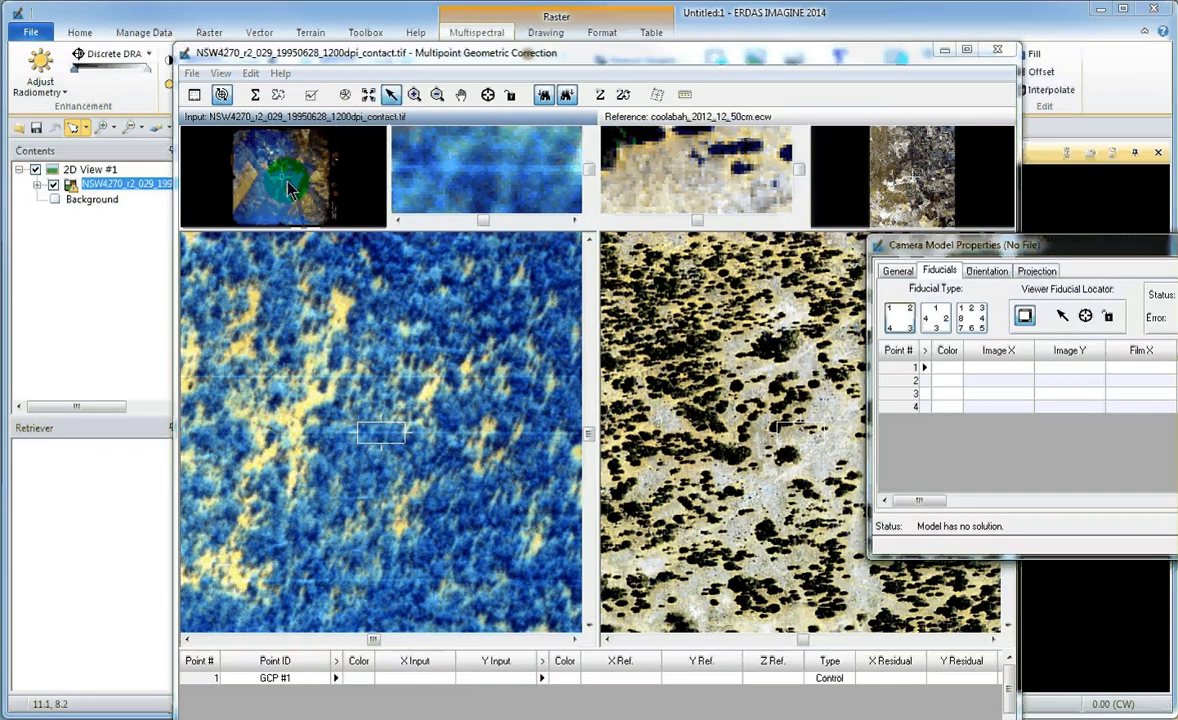
{"action": "left_click", "coordinate": [293, 191]}
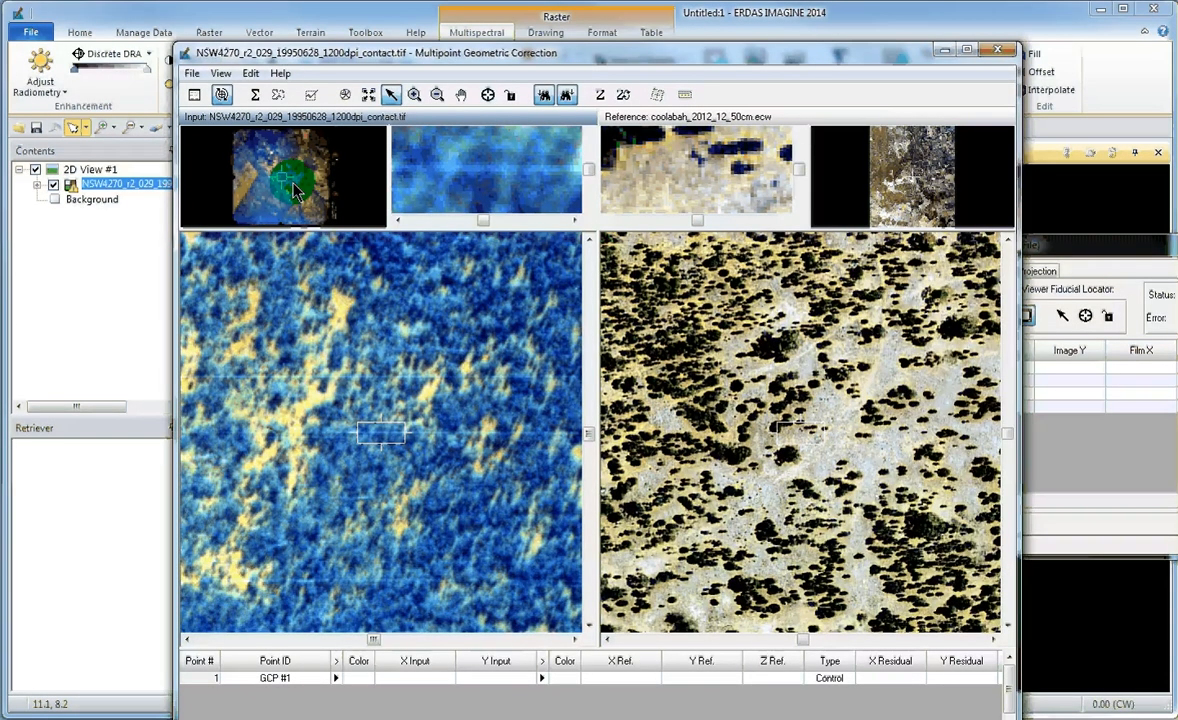
{"action": "left_click", "coordinate": [268, 180]}
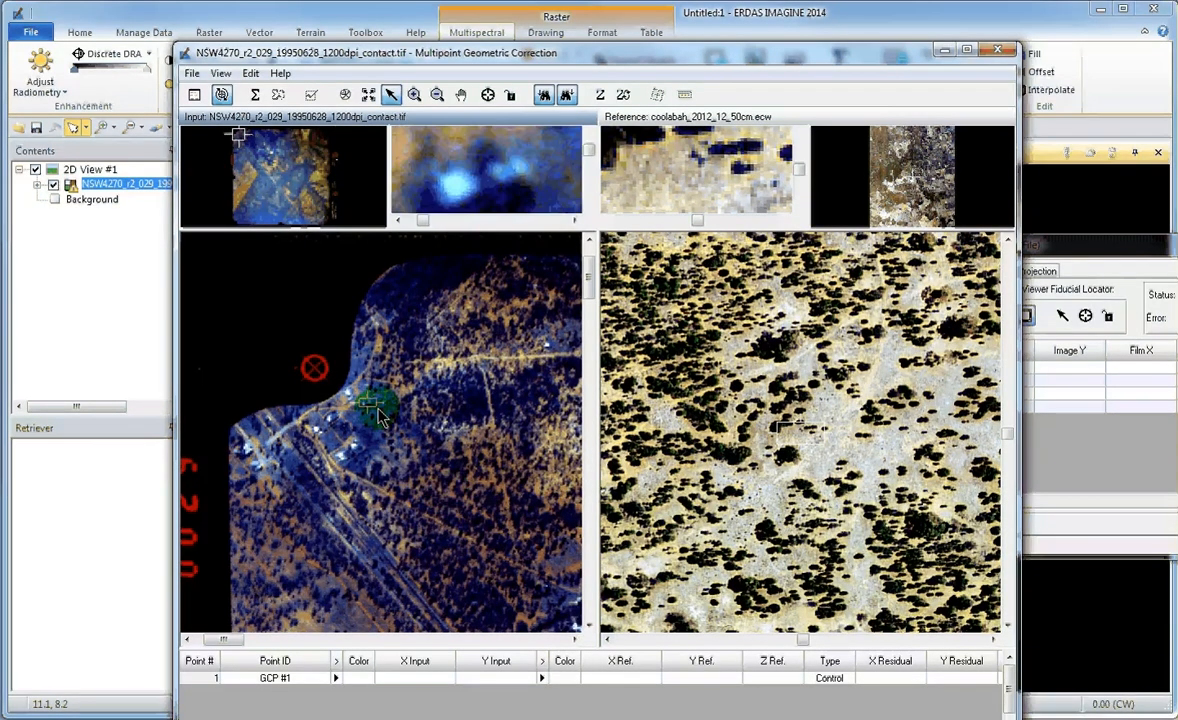
{"action": "left_click", "coordinate": [312, 368]}
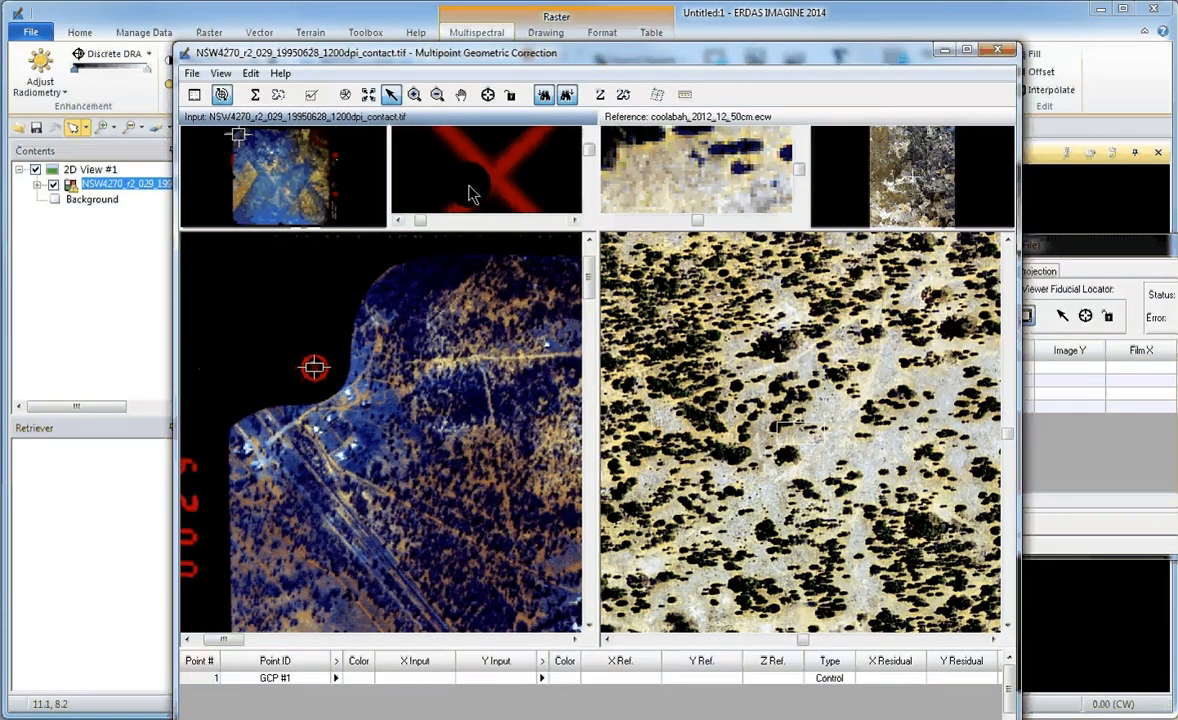
{"action": "left_click", "coordinate": [438, 97]}
{"action": "left_click", "coordinate": [488, 100]}
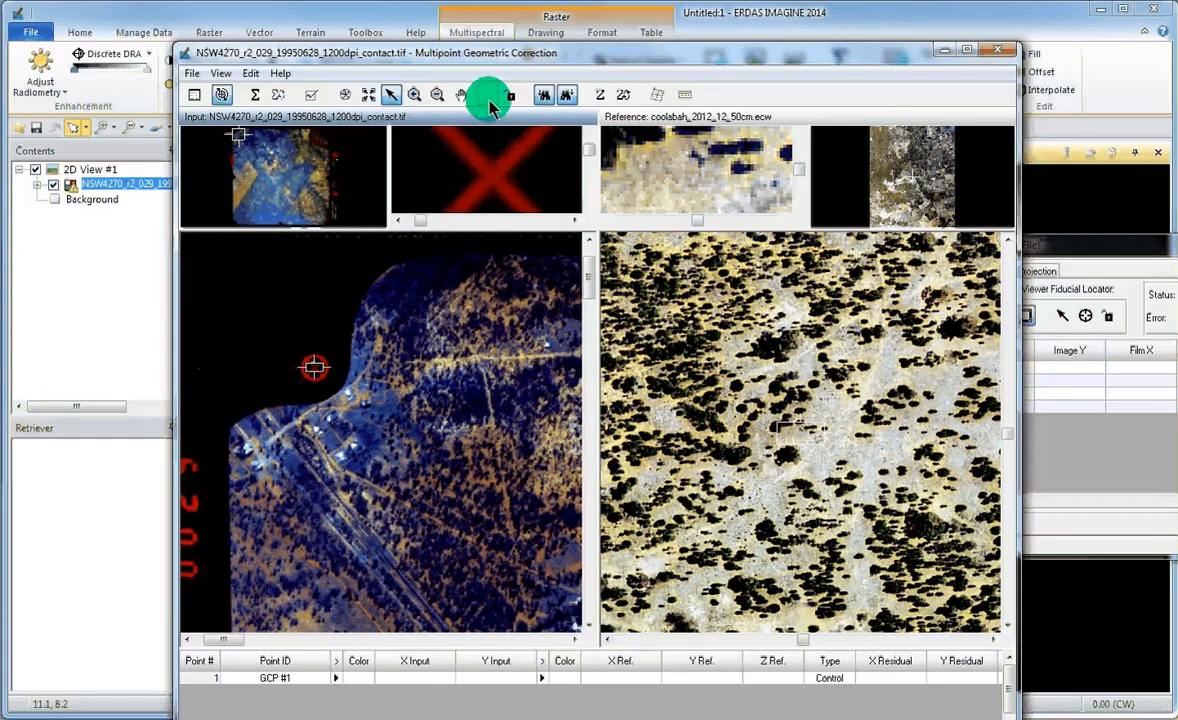
{"action": "left_click", "coordinate": [1085, 252]}
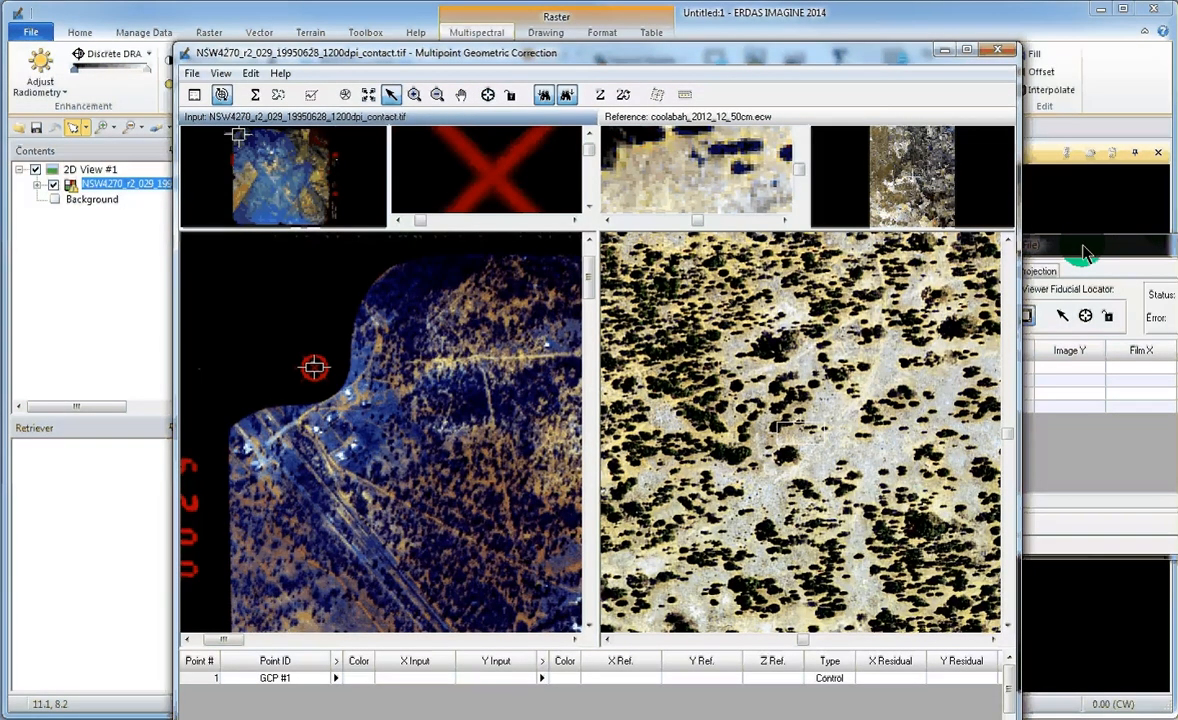
{"action": "left_click_drag", "start_coordinate": [1085, 252], "coordinate": [992, 262]}
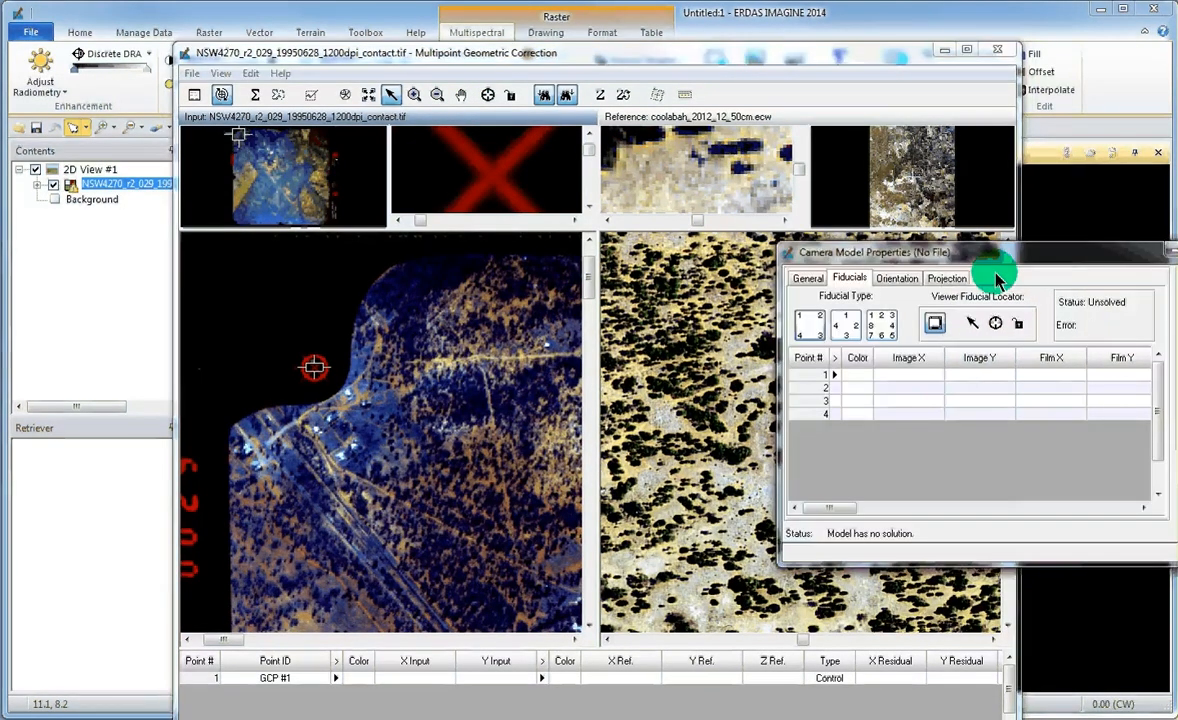
{"action": "left_click", "coordinate": [996, 323]}
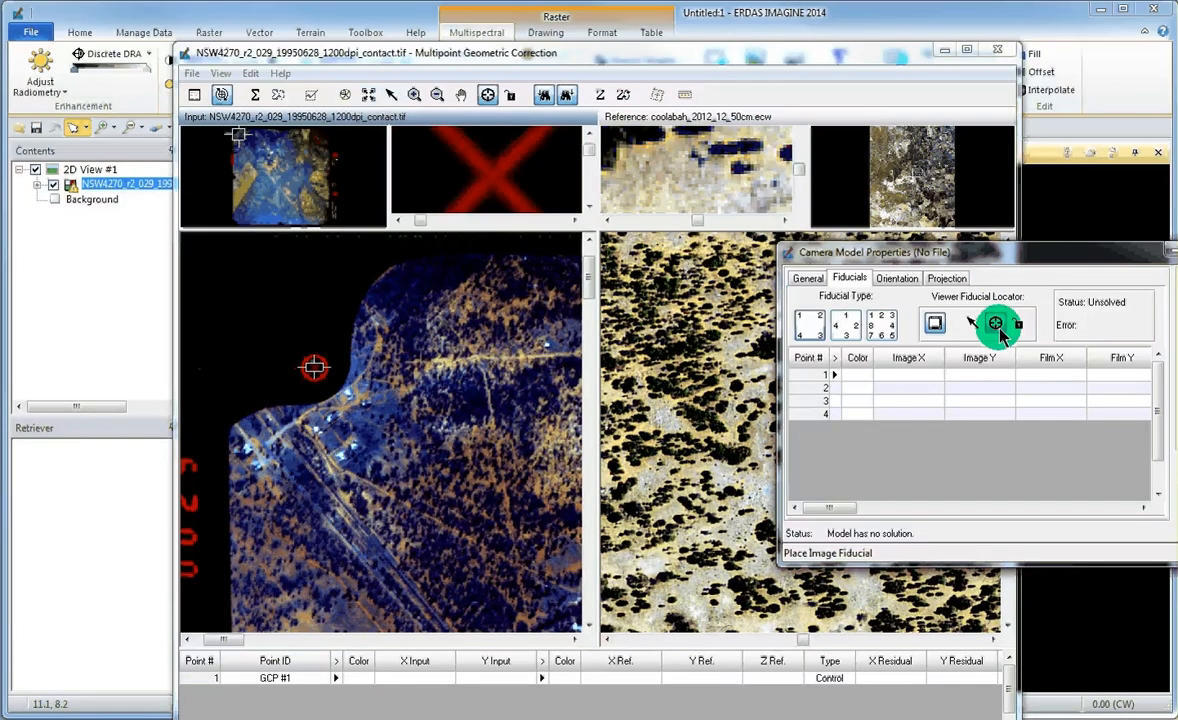
{"action": "left_click", "coordinate": [816, 336]}
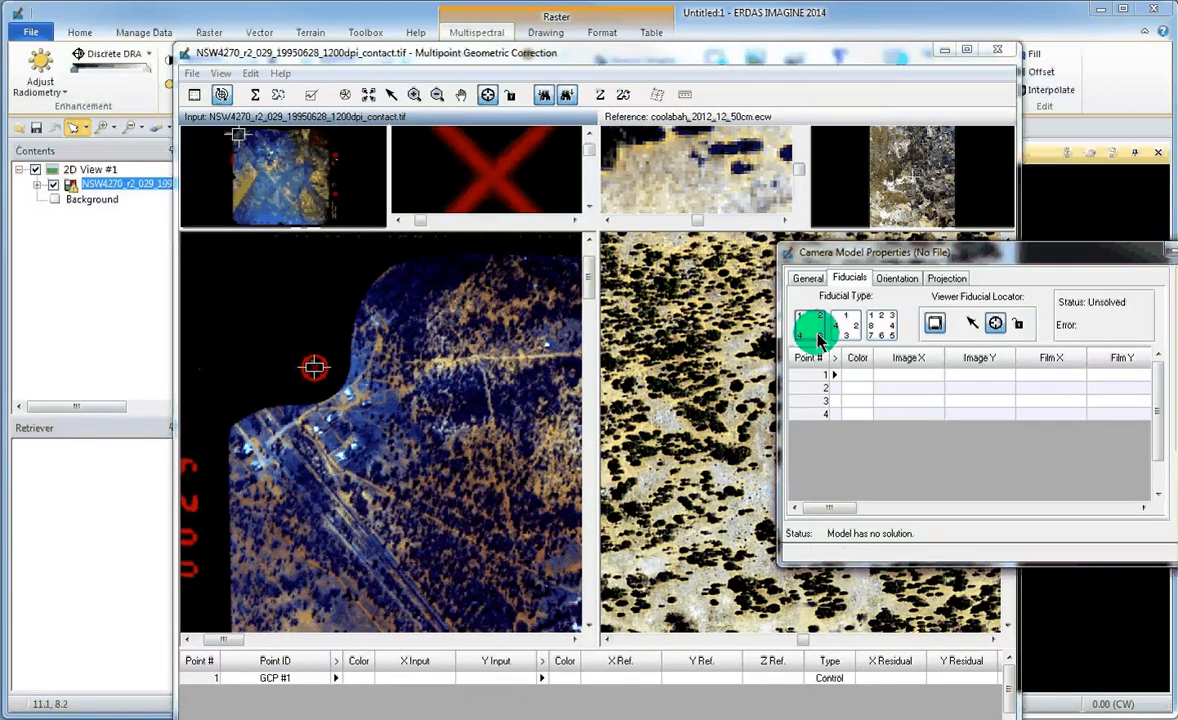
{"action": "left_click", "coordinate": [493, 184]}
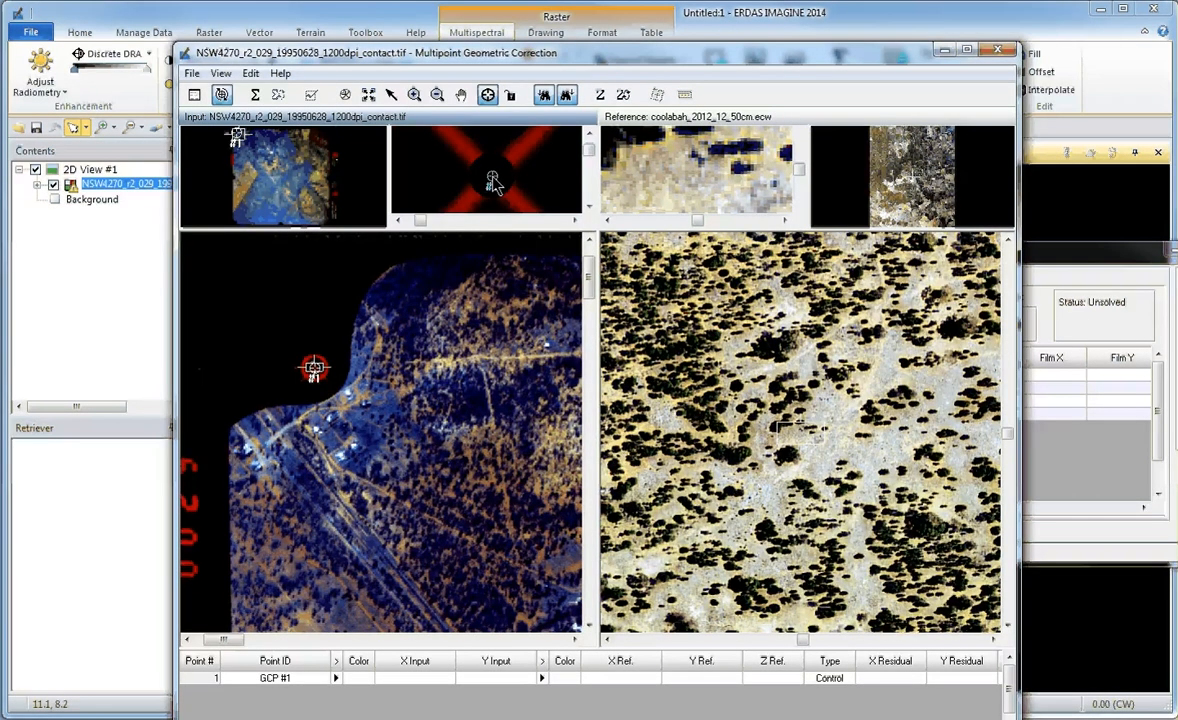
- Place image fiducial 2 on the centre of the cross mark in the photo's upper-right corner, at about X 8.94, Y 8.81
{"action": "left_click", "coordinate": [1062, 260]}
{"action": "left_click", "coordinate": [970, 324]}
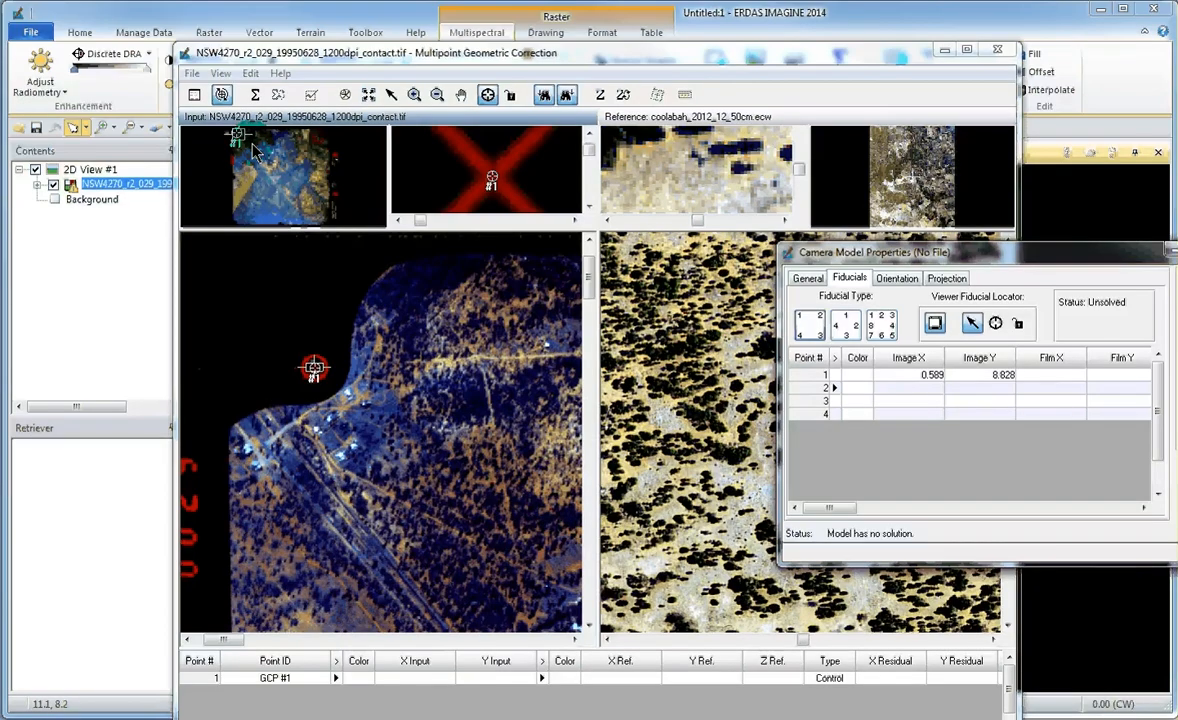
{"action": "left_click_drag", "start_coordinate": [255, 150], "coordinate": [325, 135]}
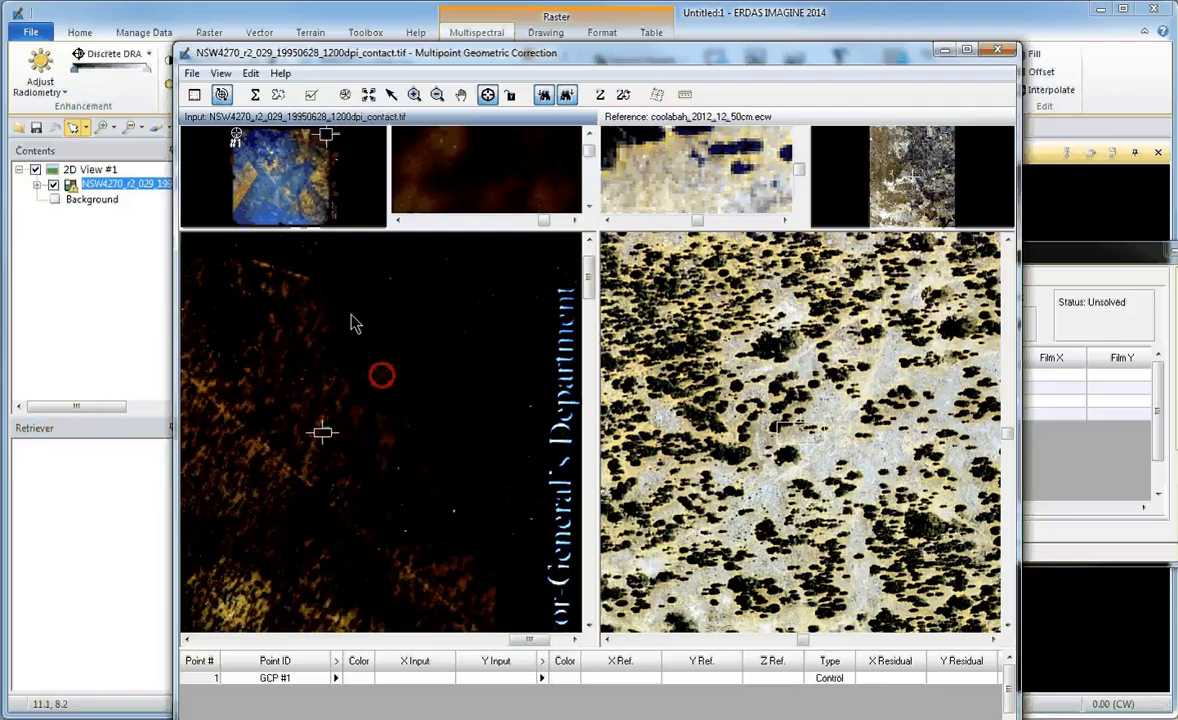
{"action": "left_click_drag", "start_coordinate": [348, 445], "coordinate": [401, 392]}
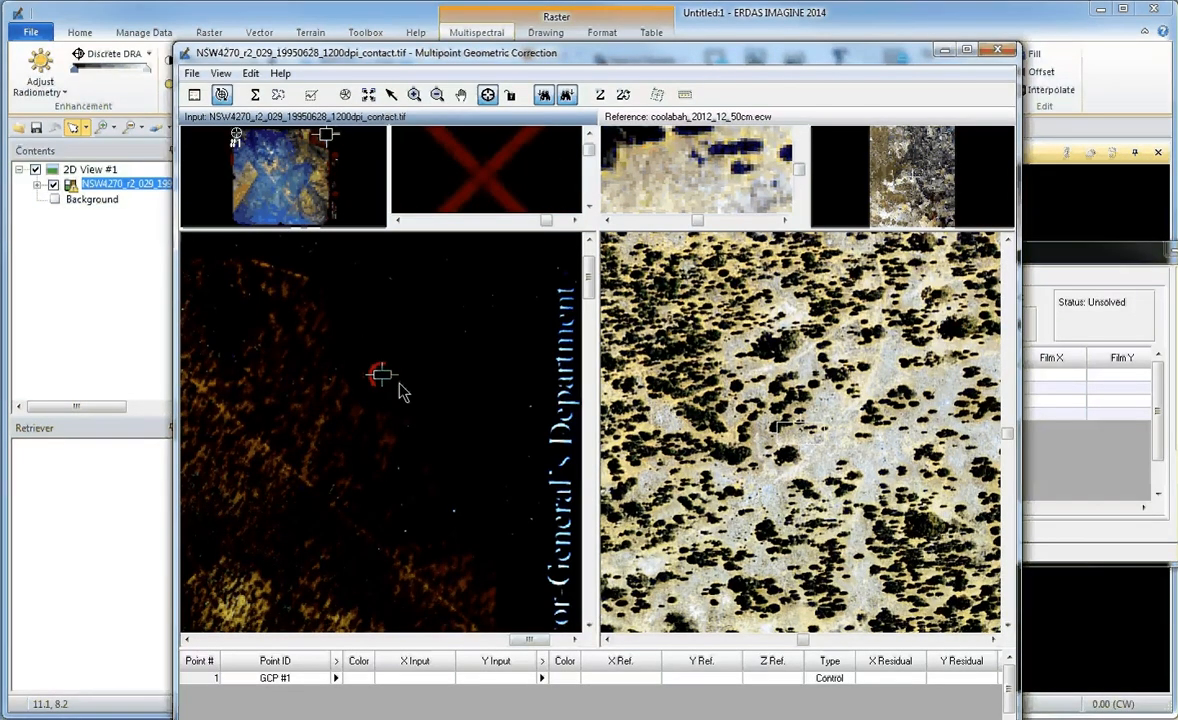
{"action": "left_click", "coordinate": [1068, 277]}
{"action": "left_click", "coordinate": [934, 320]}
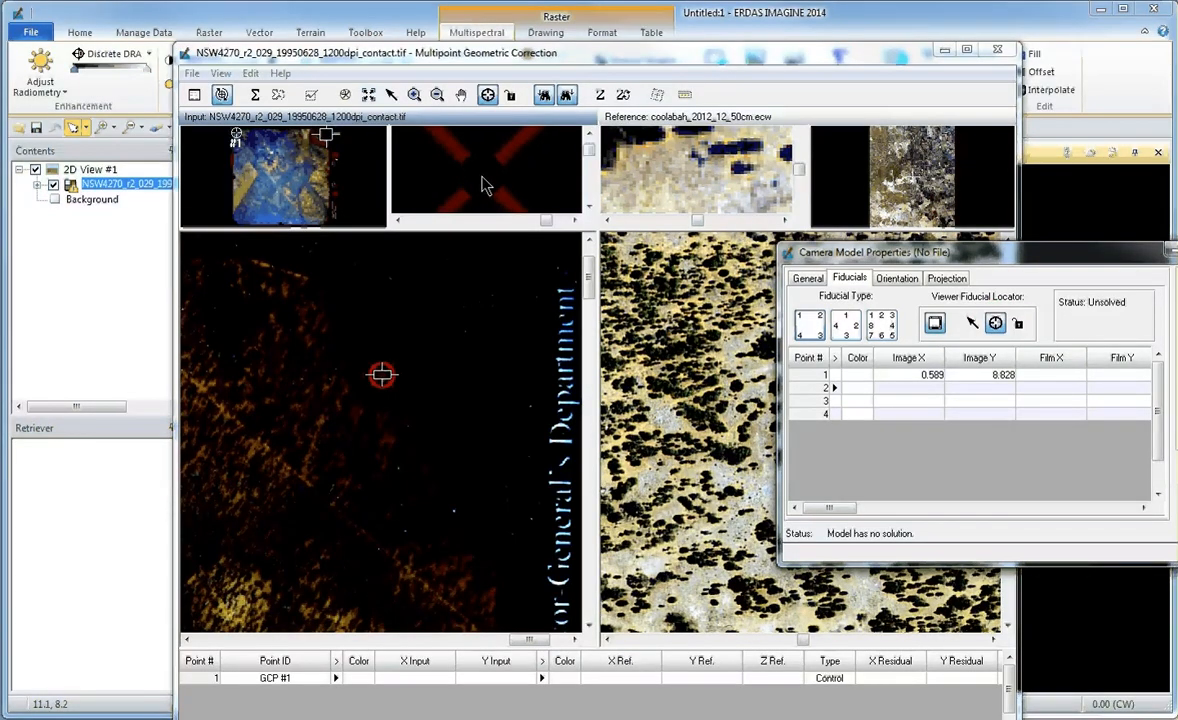
{"action": "left_click", "coordinate": [484, 185]}
- Place image fiducial 3 on the centre of the cross mark in the photo's lower-right corner, at about X 8.90, Y 0.47
{"action": "left_click", "coordinate": [1035, 313]}
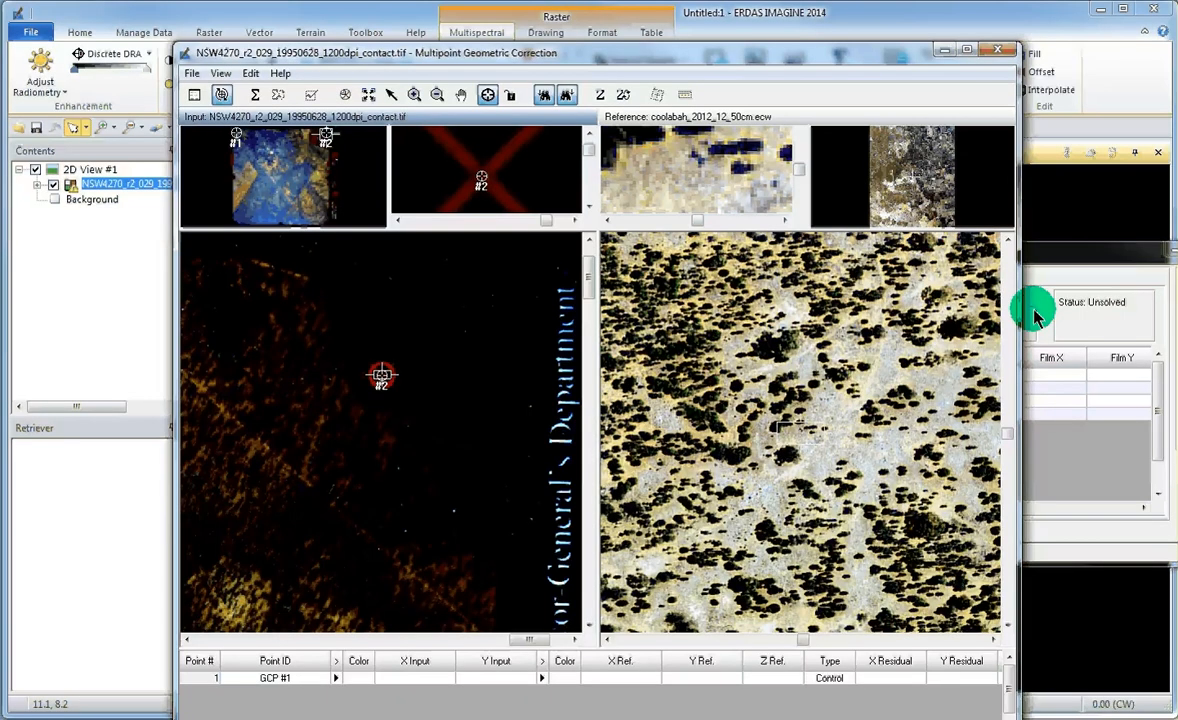
{"action": "left_click", "coordinate": [338, 140]}
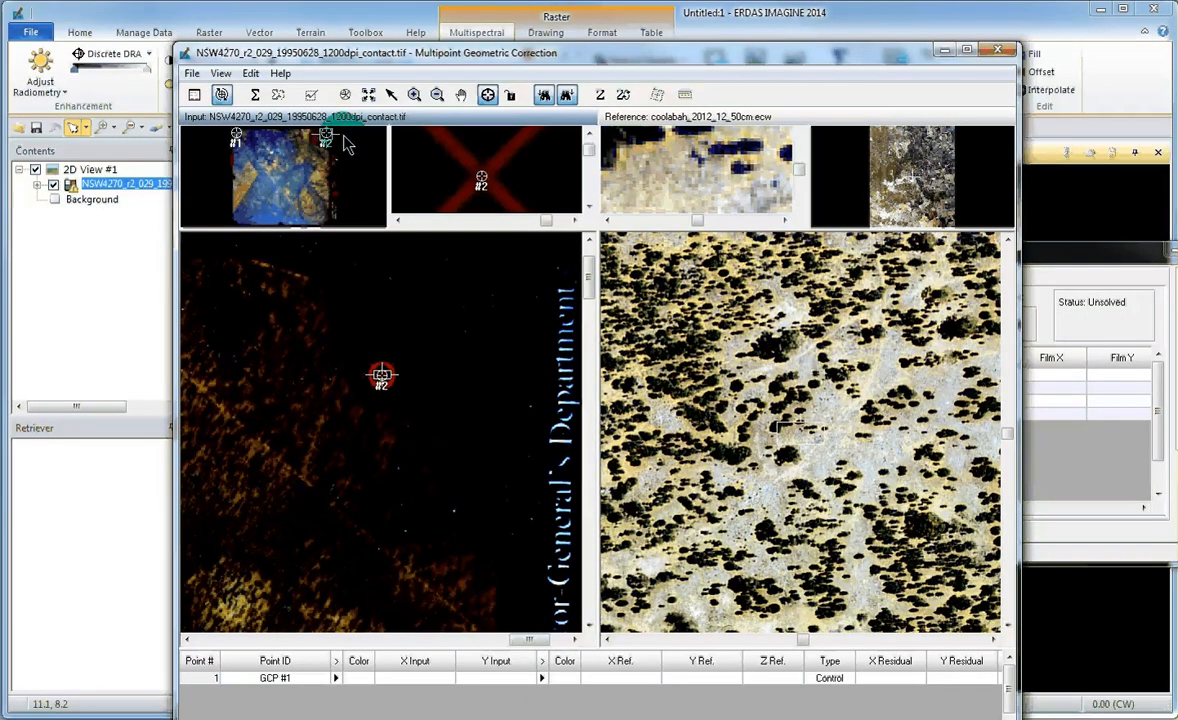
{"action": "left_click_drag", "start_coordinate": [345, 143], "coordinate": [345, 232]}
{"action": "left_click", "coordinate": [487, 335]}
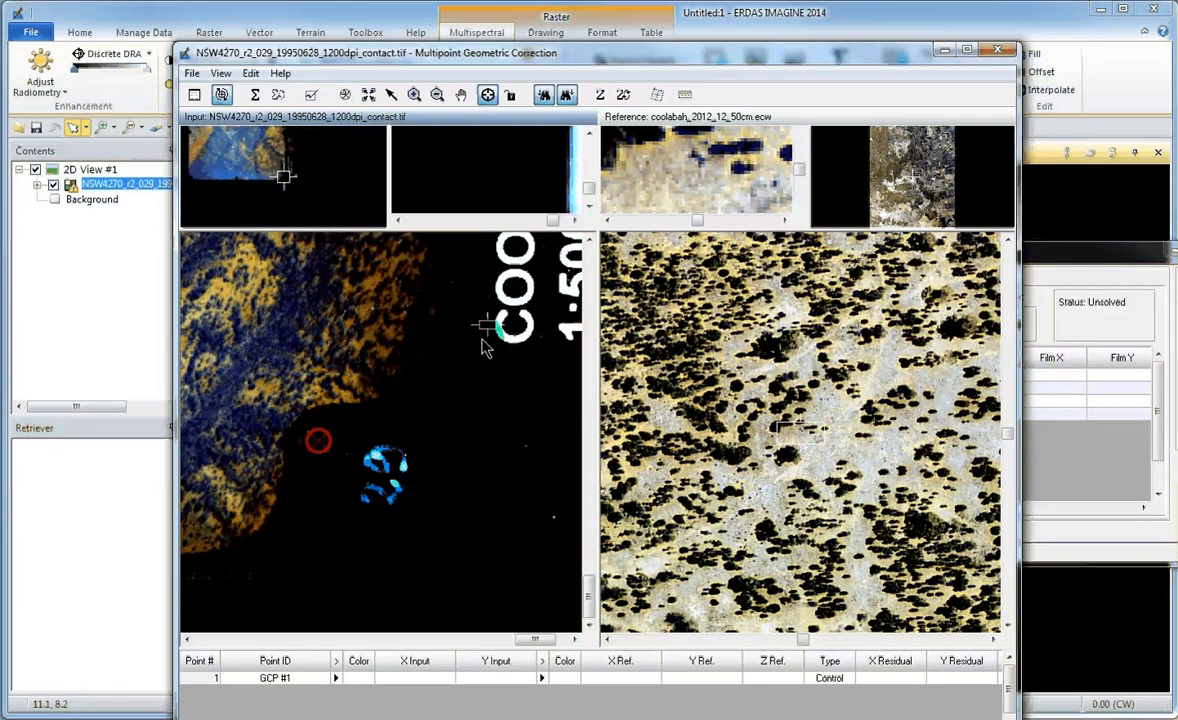
{"action": "left_click_drag", "start_coordinate": [483, 347], "coordinate": [322, 462]}
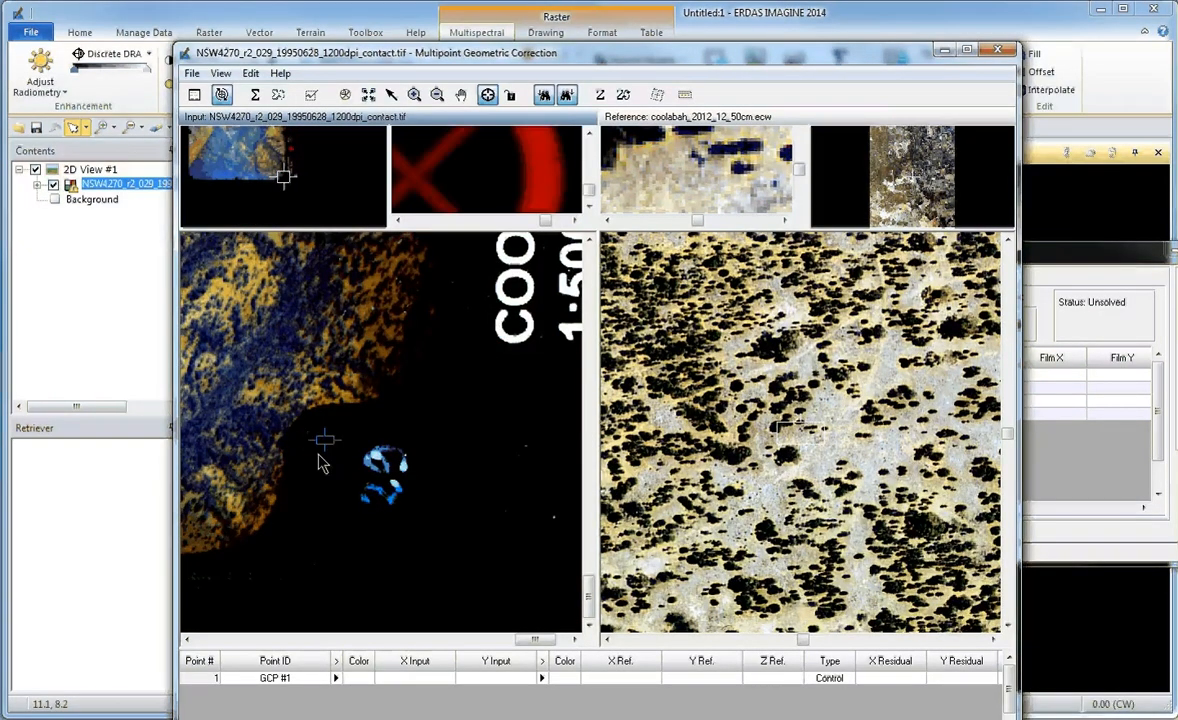
{"action": "left_click", "coordinate": [318, 440]}
{"action": "left_click", "coordinate": [912, 327]}
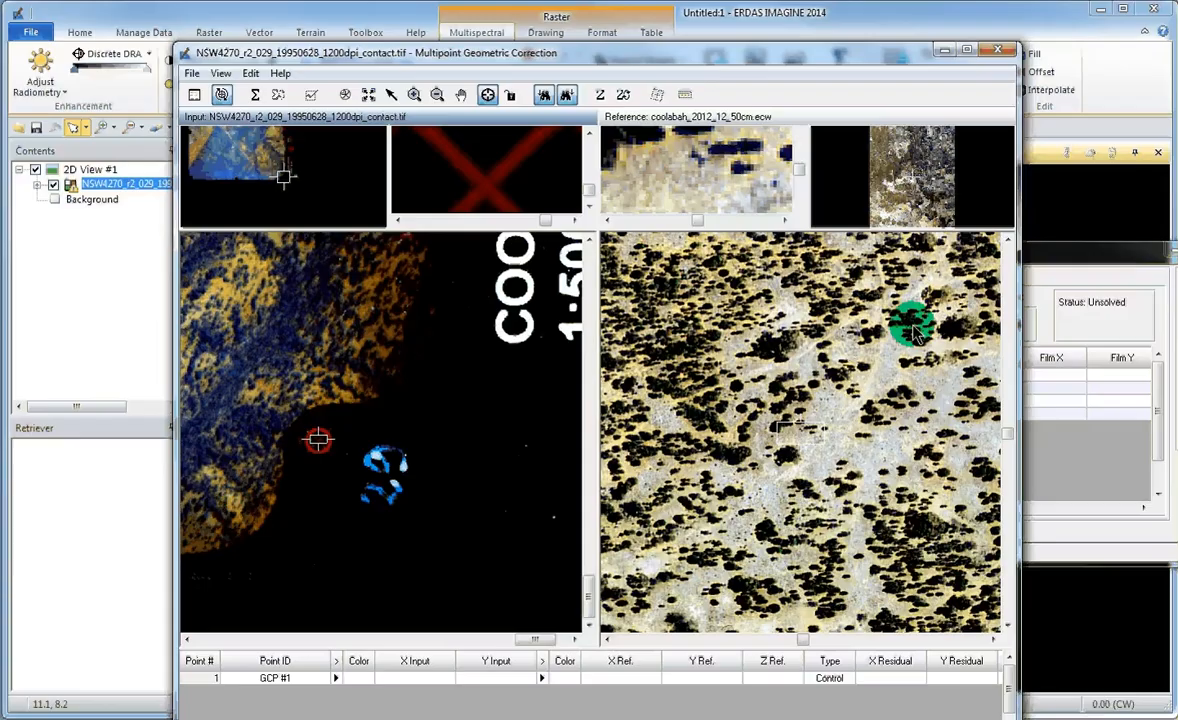
{"action": "left_click", "coordinate": [997, 323]}
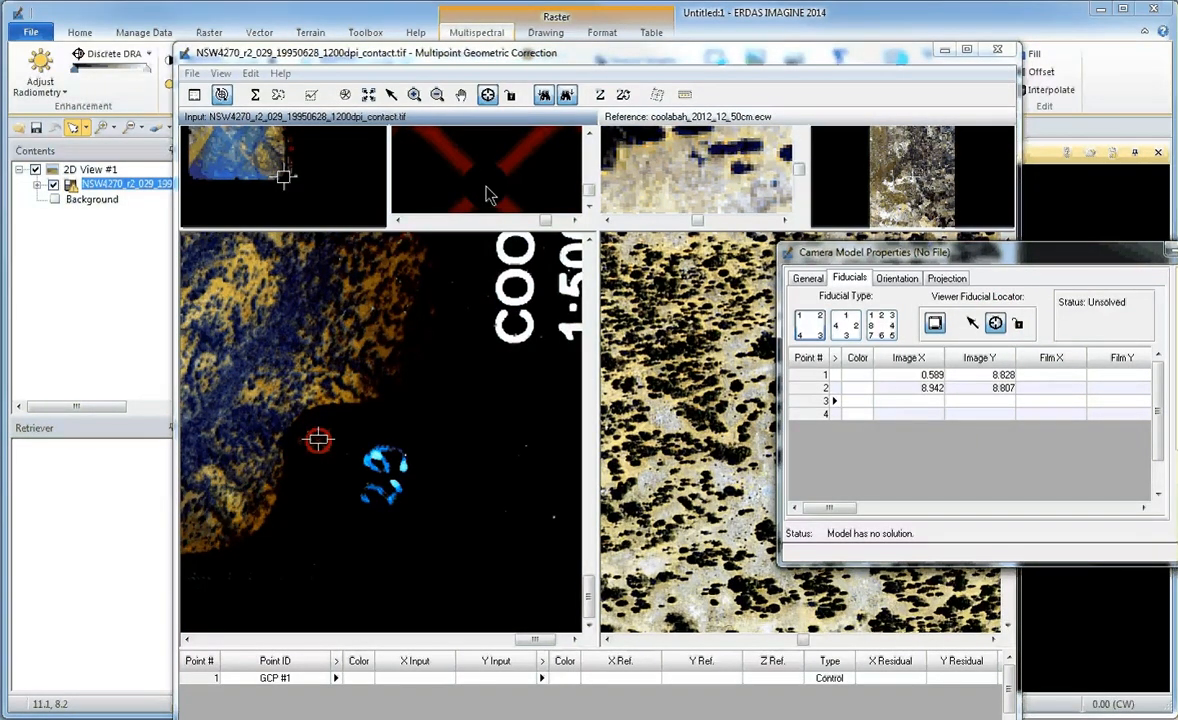
{"action": "left_click", "coordinate": [486, 192]}
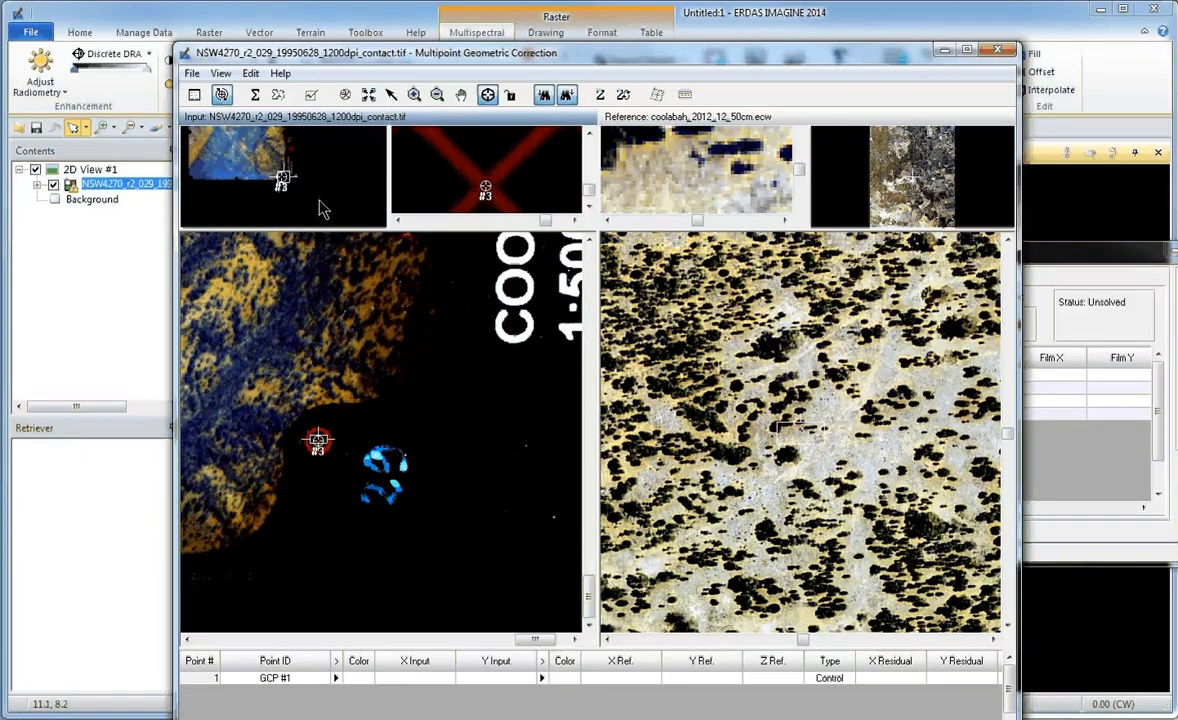
- Place image fiducial 4 on the centre of the cross mark in the photo's lower-left corner, at about X 0.55, Y 0.50
{"action": "left_click_drag", "start_coordinate": [281, 177], "coordinate": [216, 192]}
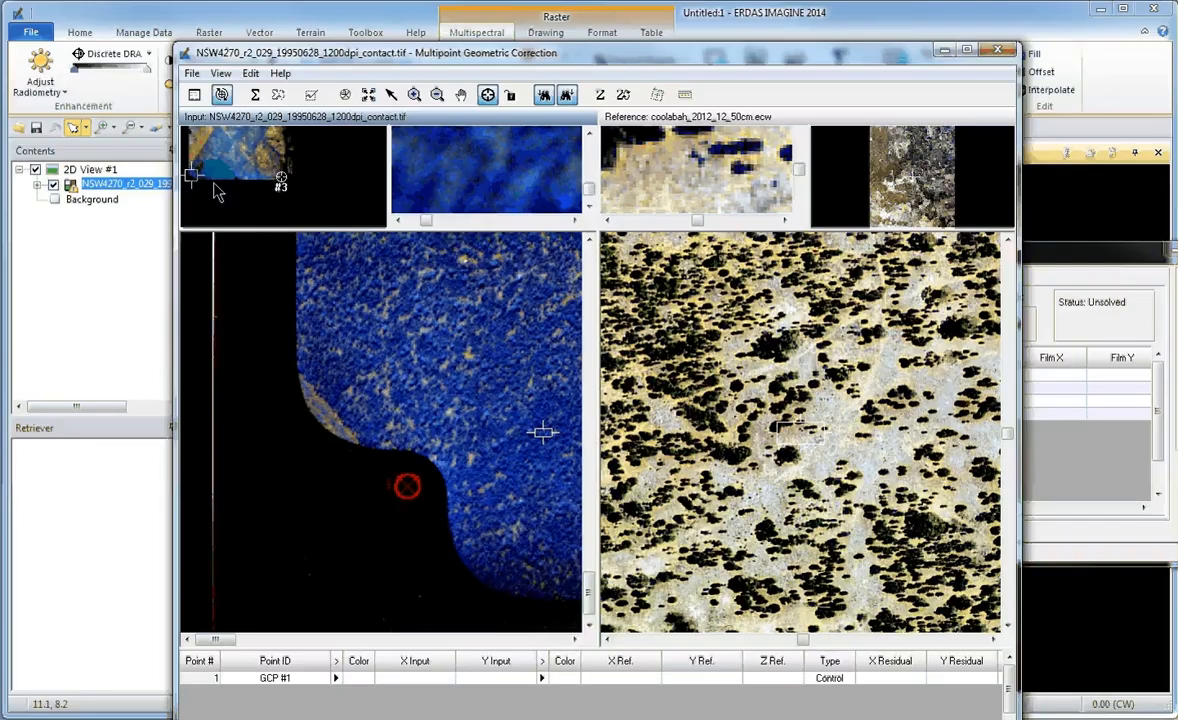
{"action": "left_click_drag", "start_coordinate": [557, 448], "coordinate": [436, 504]}
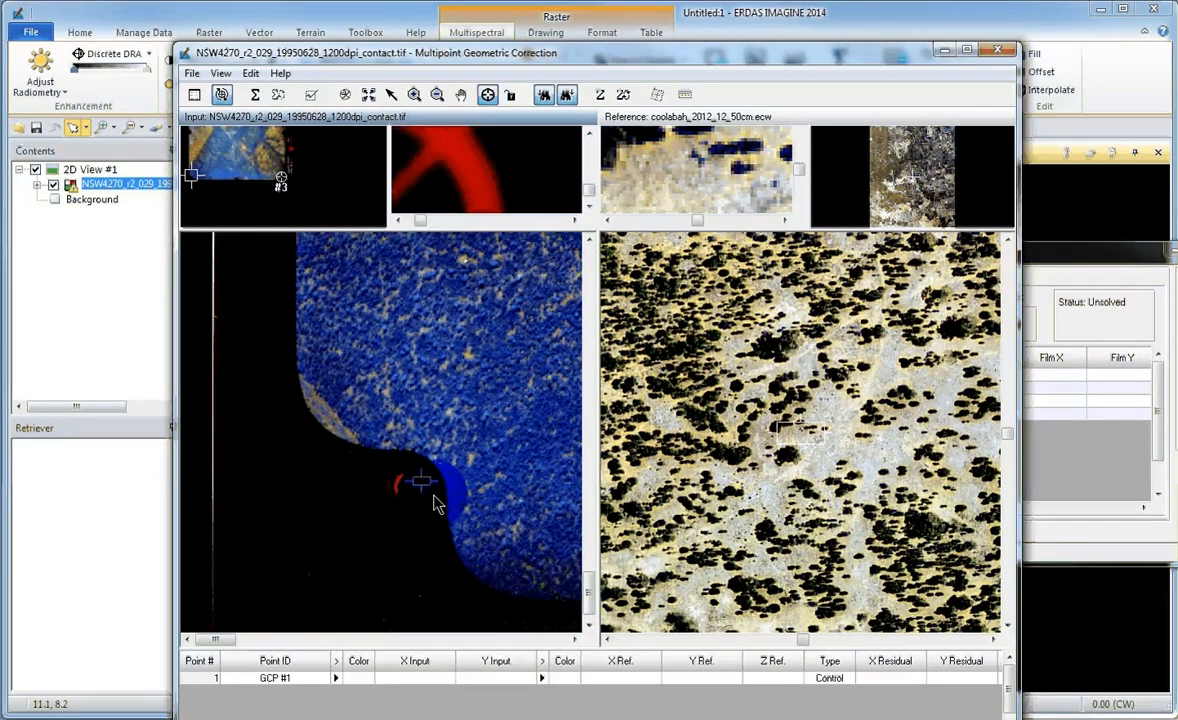
{"action": "left_click", "coordinate": [1073, 254]}
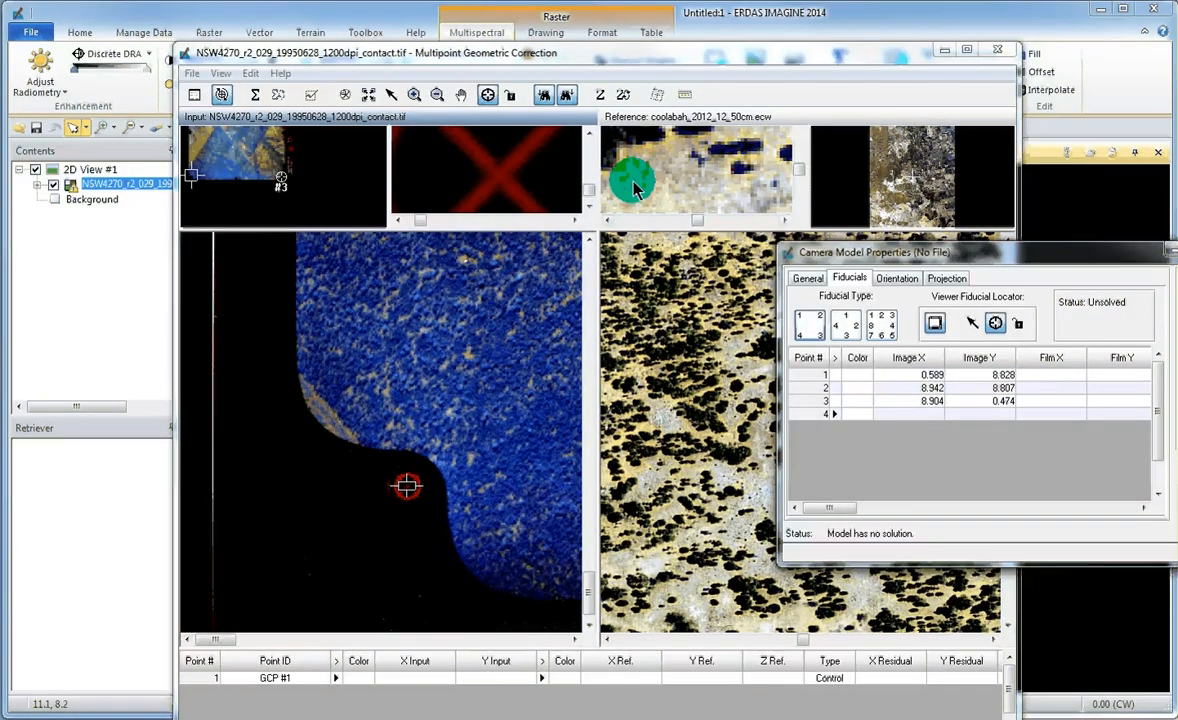
{"action": "left_click", "coordinate": [498, 178]}
- Fill in the film coordinates of the four fiducials, with Film X values 106.003, -105.999, -105.999 and 106.001 for points 1 to 4
{"action": "left_click", "coordinate": [1090, 262]}
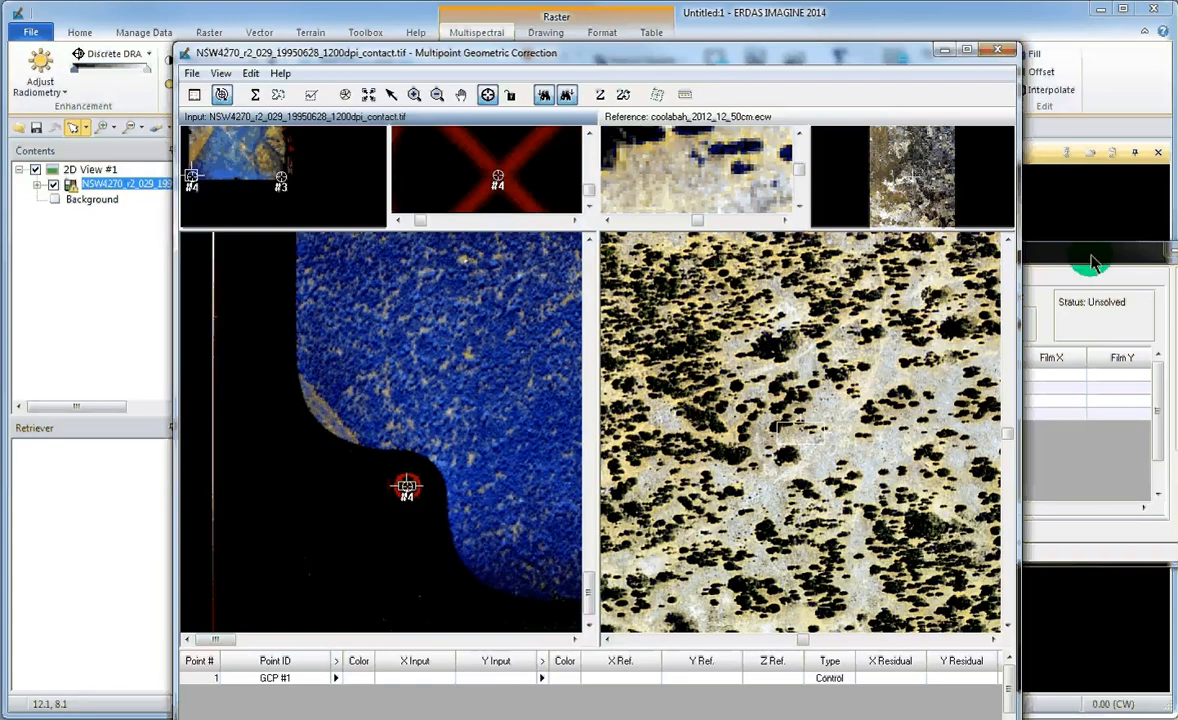
{"action": "left_click_drag", "start_coordinate": [1092, 262], "coordinate": [1125, 258]}
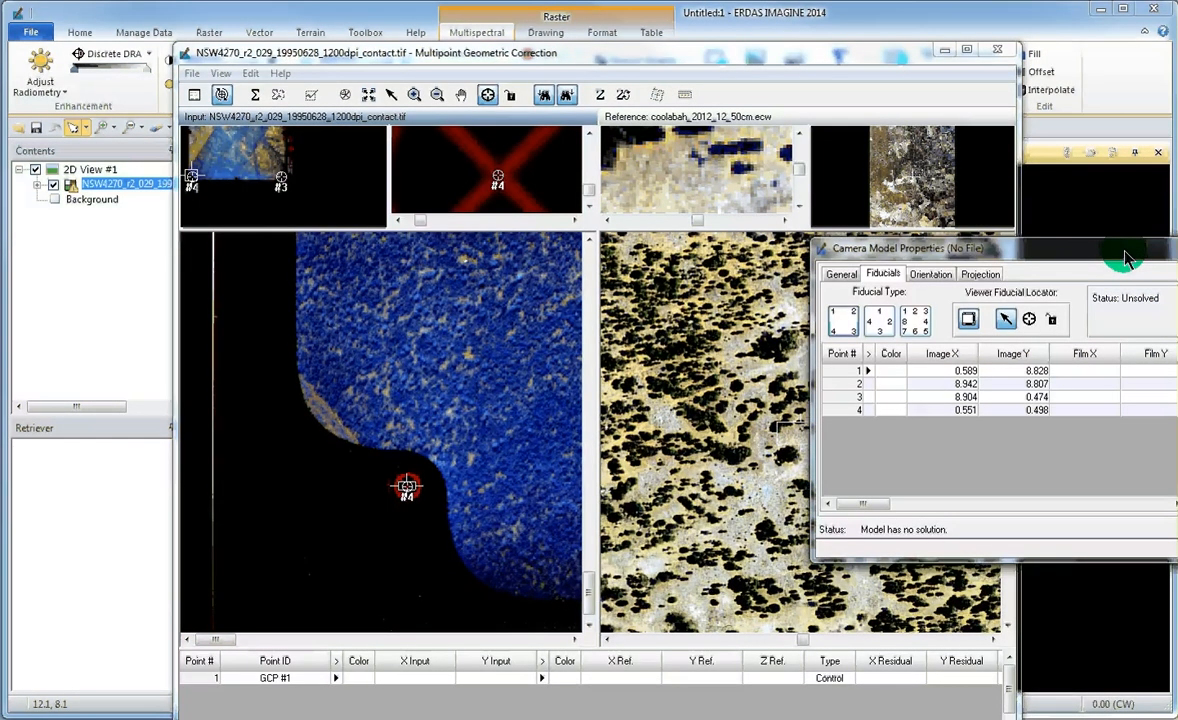
{"action": "left_click", "coordinate": [933, 372]}
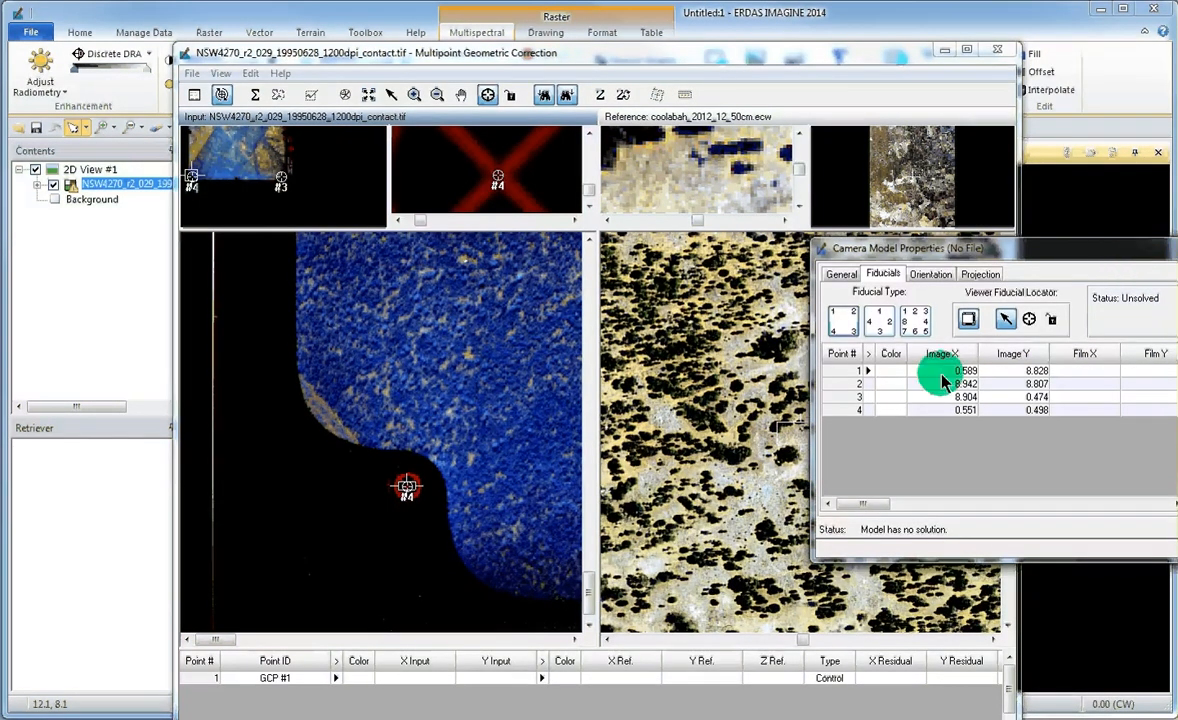
{"action": "left_click", "coordinate": [990, 378]}
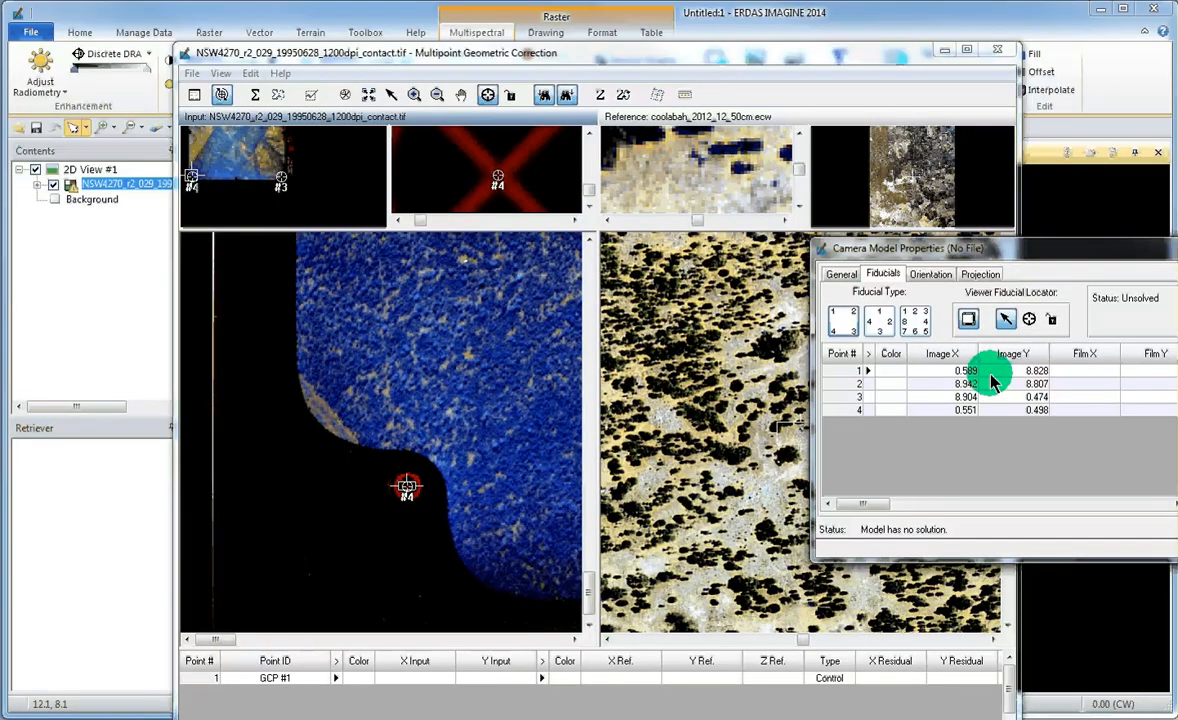
{"action": "left_click", "coordinate": [1088, 377]}
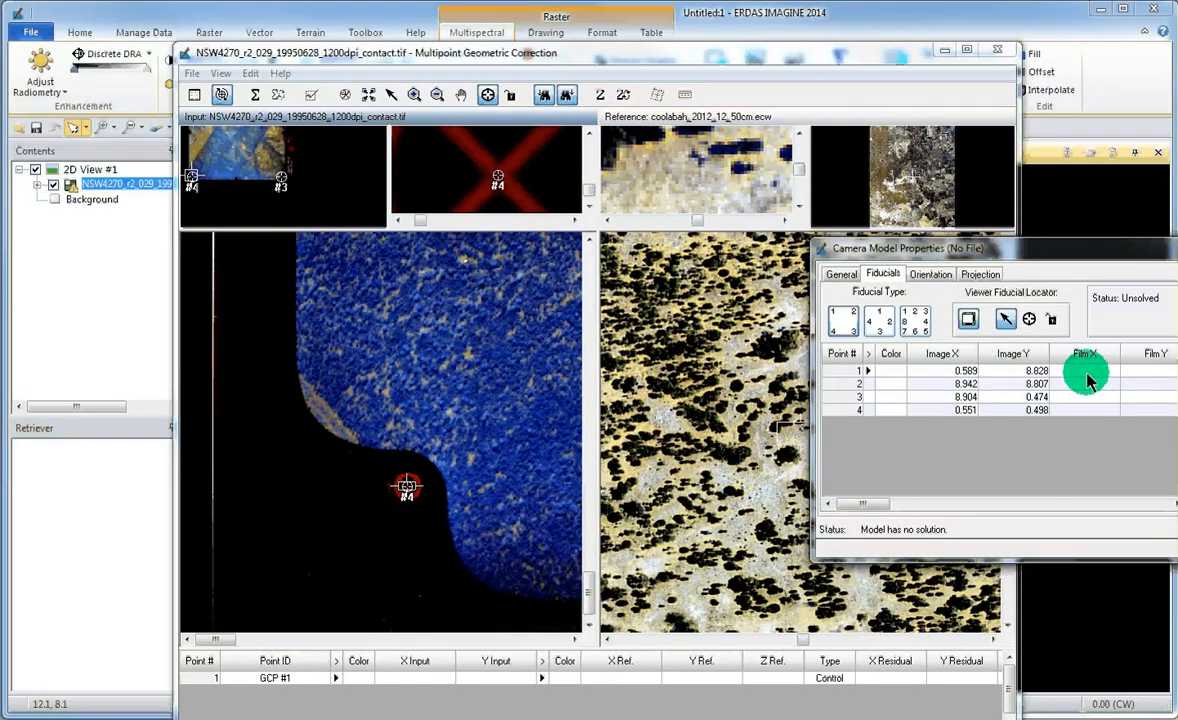
{"action": "left_click", "coordinate": [1069, 251]}
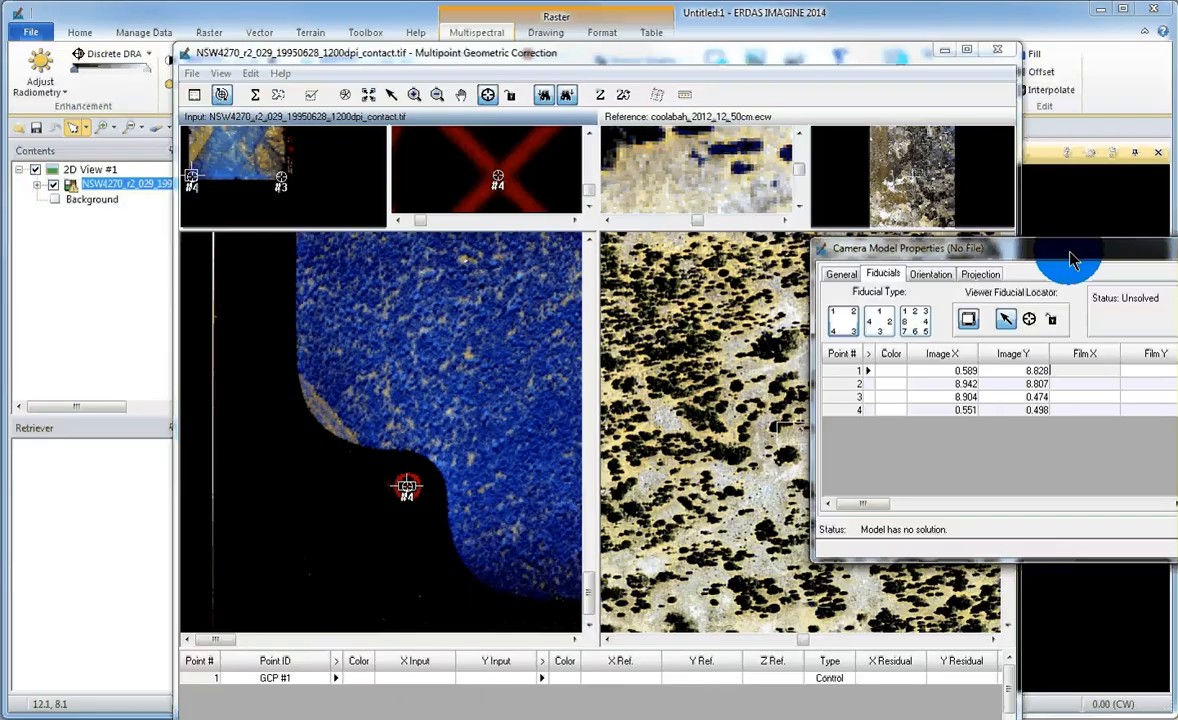
{"action": "left_click_drag", "start_coordinate": [1071, 259], "coordinate": [755, 274]}
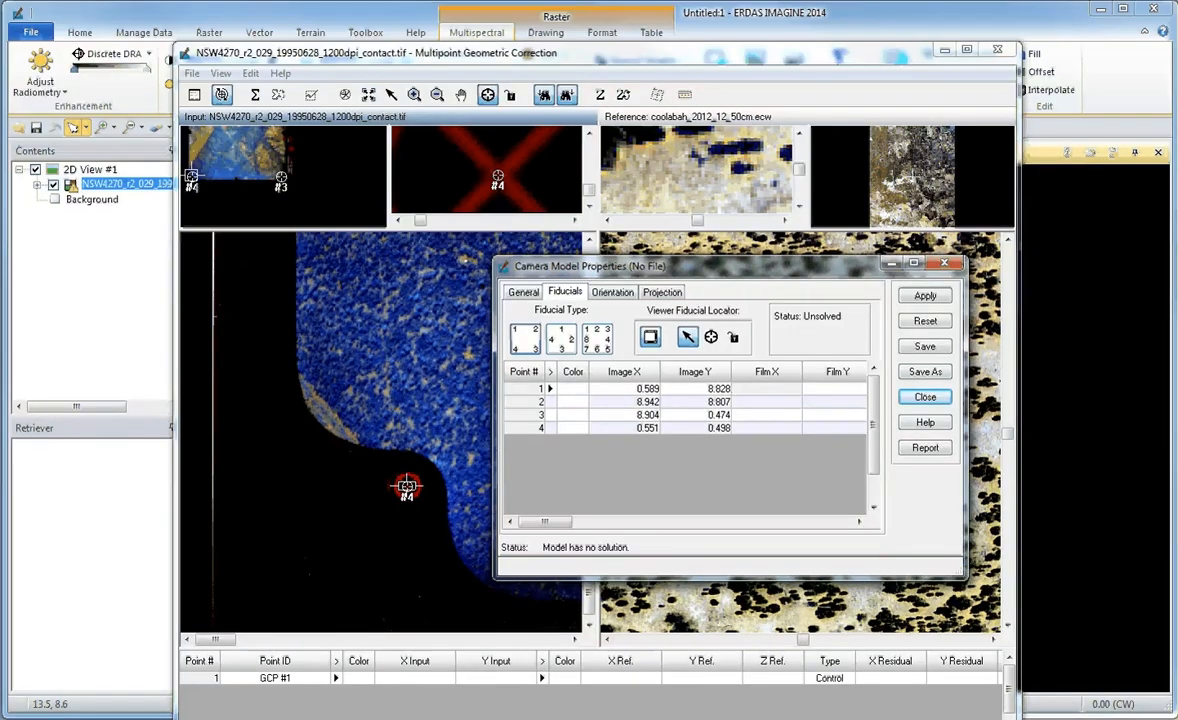
{"action": "left_click", "coordinate": [1030, 400]}
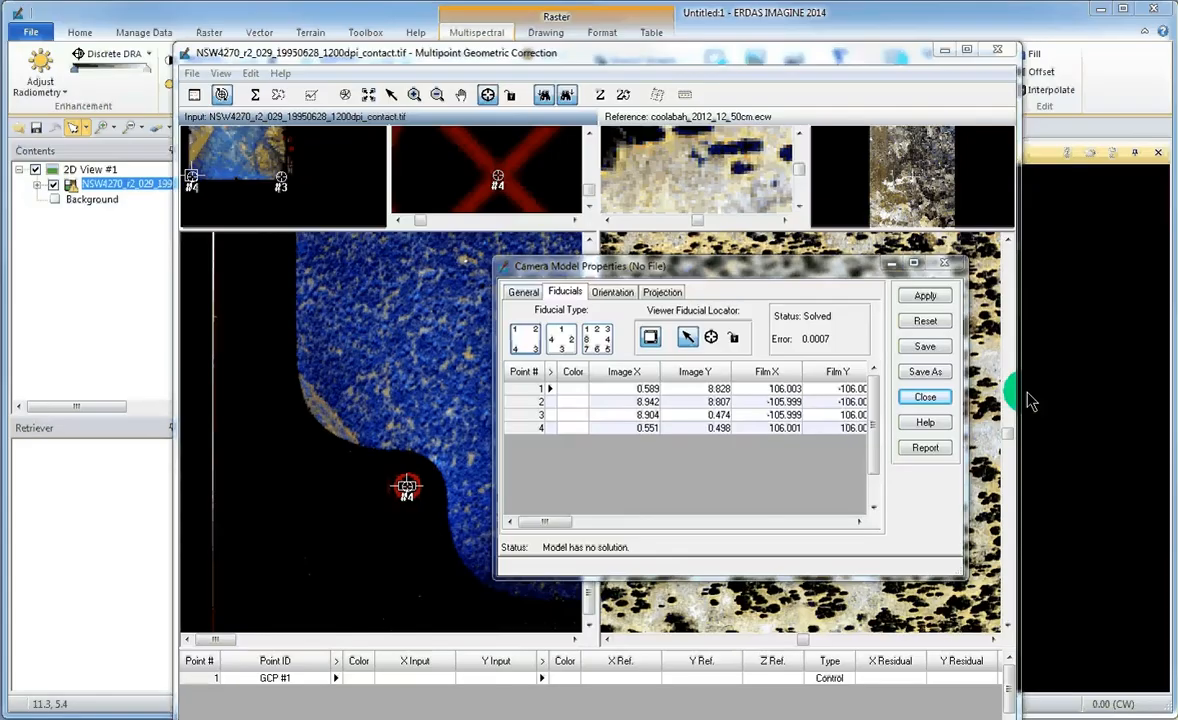
- Widen the Camera Model Properties dialog to show the whole Film Y column and enter Film Y -106.006 for fiducial point 1
{"action": "left_click", "coordinate": [876, 399]}
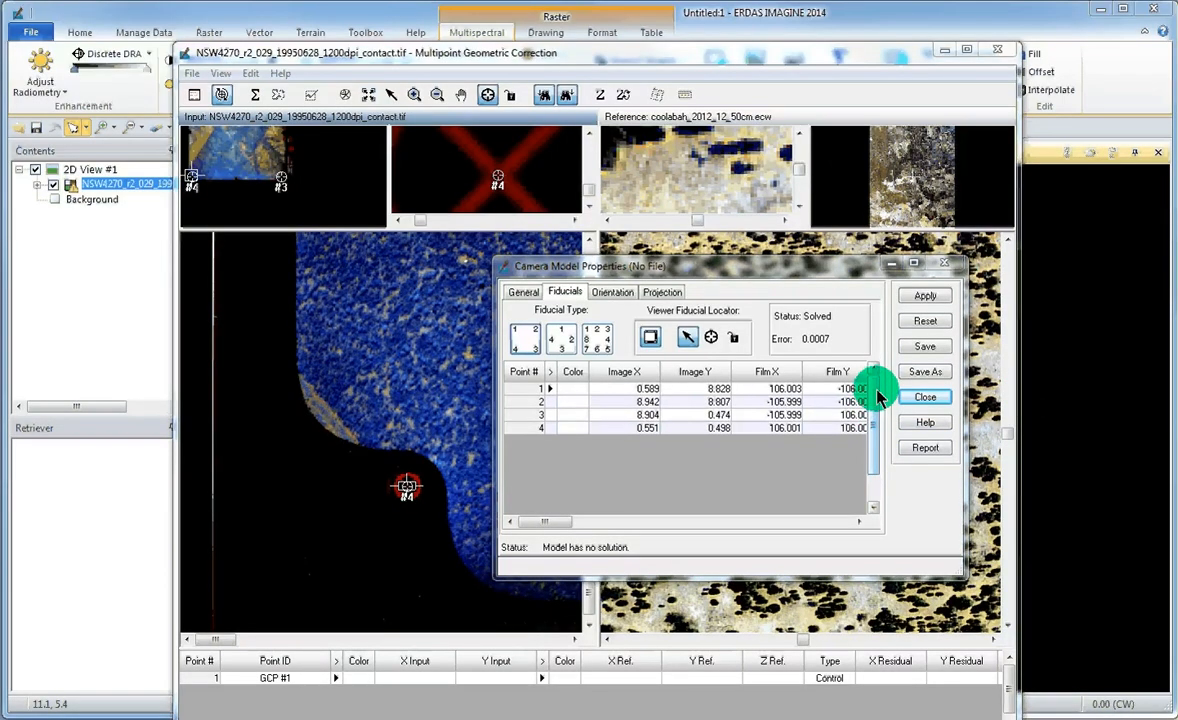
{"action": "left_click", "coordinate": [971, 379]}
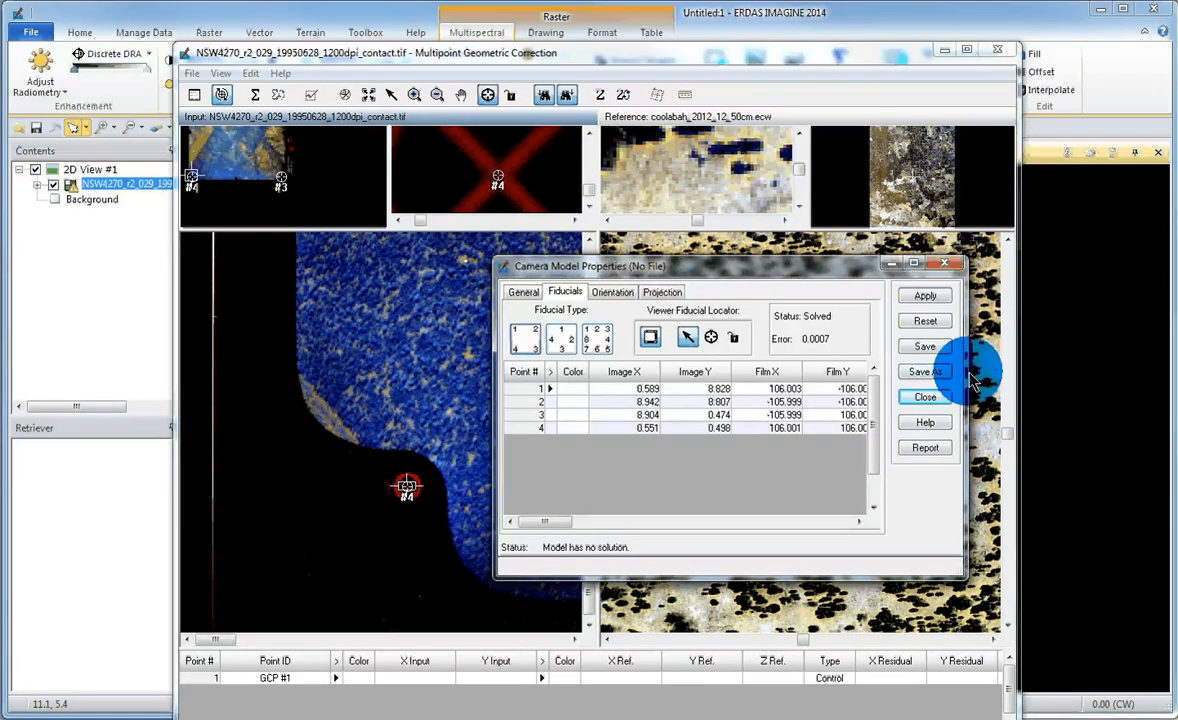
{"action": "left_click_drag", "start_coordinate": [971, 379], "coordinate": [1018, 380]}
{"action": "left_click", "coordinate": [778, 389]}
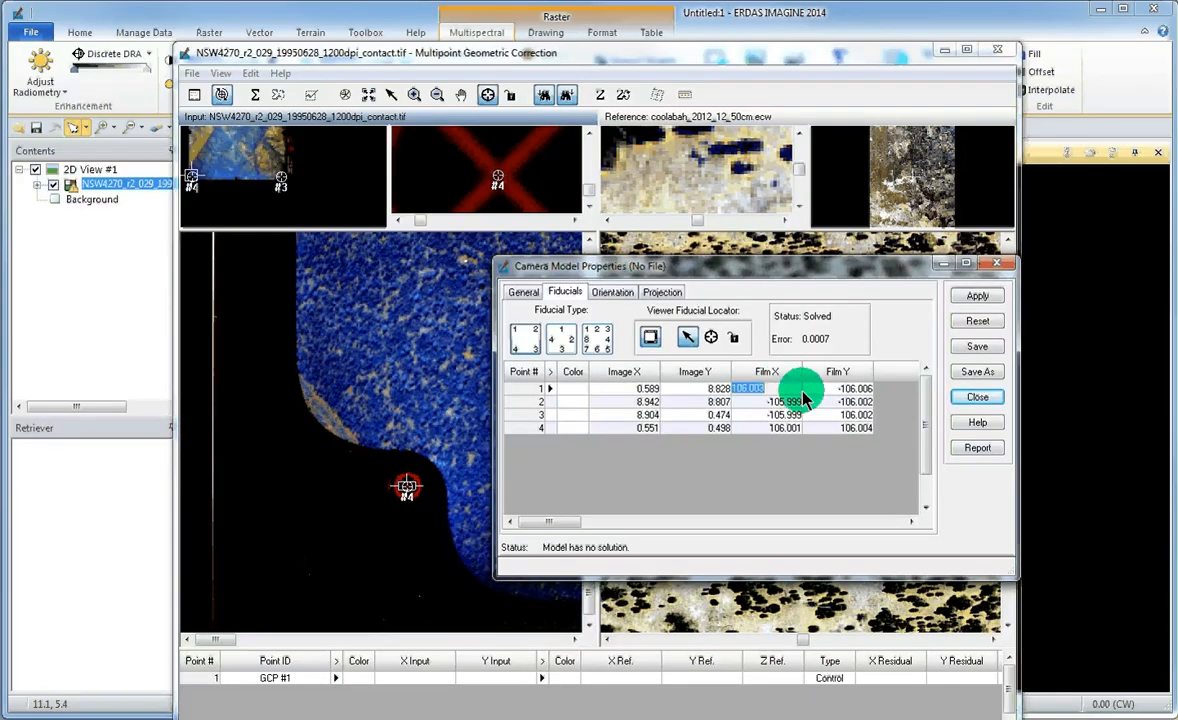
{"action": "left_click", "coordinate": [839, 392]}
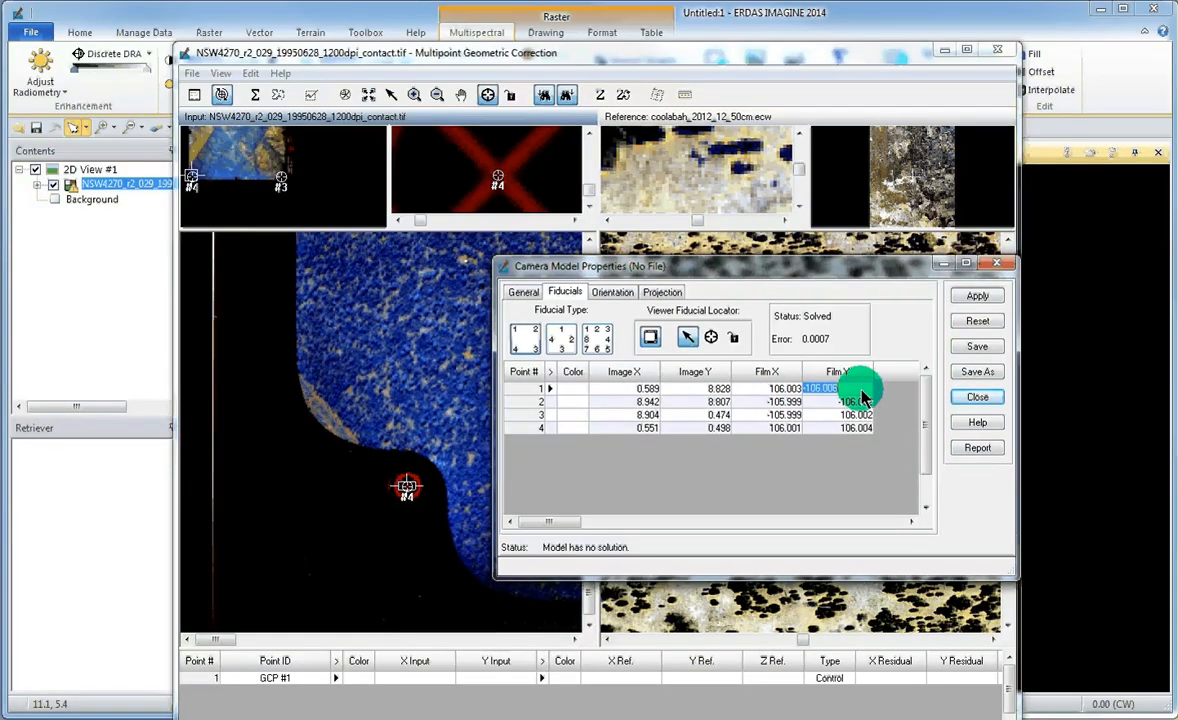
{"action": "type", "text": "-106.006"}
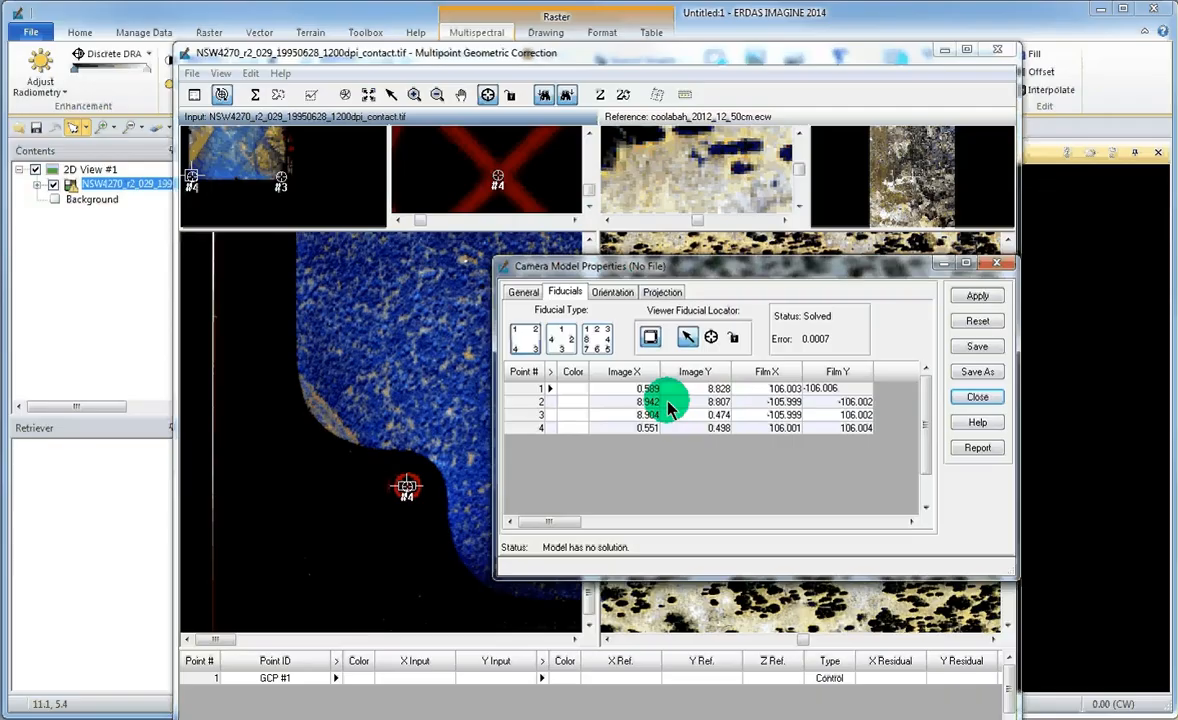
- Set the Kappa rotation angle of the camera orientation to Estimated with a value of 180
{"action": "left_click", "coordinate": [613, 292]}
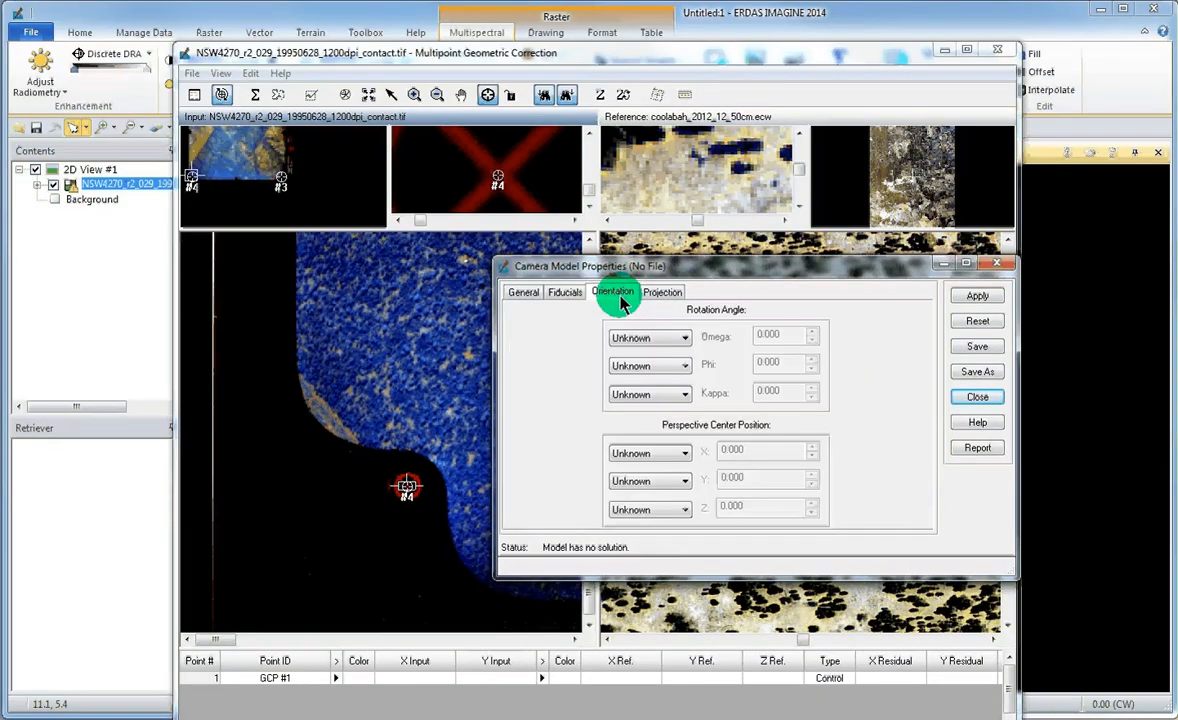
{"action": "left_click", "coordinate": [648, 397]}
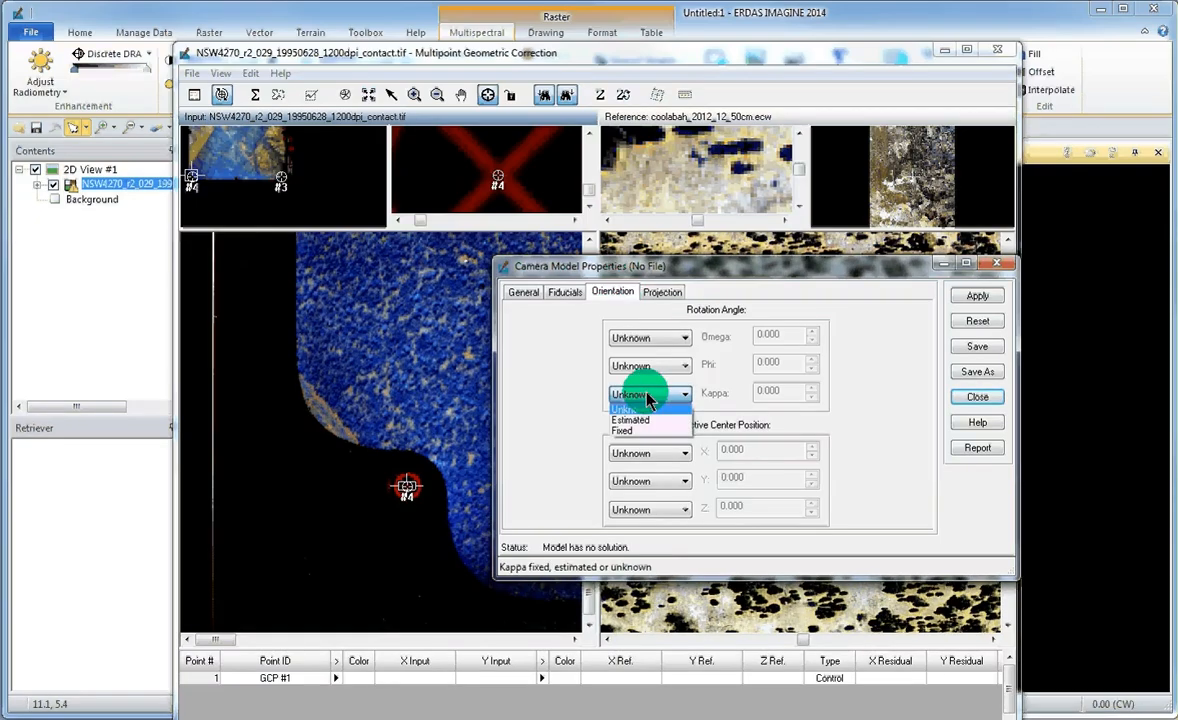
{"action": "left_click", "coordinate": [631, 420]}
{"action": "left_click", "coordinate": [758, 392]}
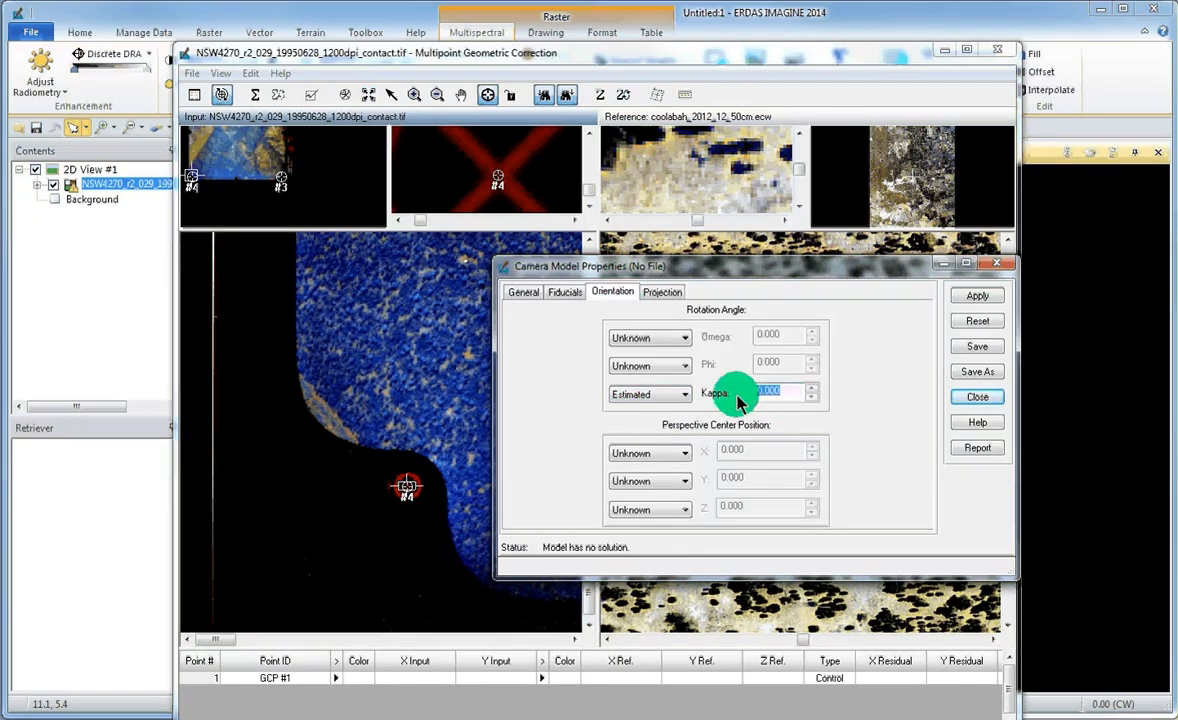
{"action": "type", "text": "180"}
- Set the camera model's vertical spheroid to GRS 1980 and vertical datum to AUS98_GRS80, then apply and close the model properties
{"action": "left_click", "coordinate": [664, 292]}
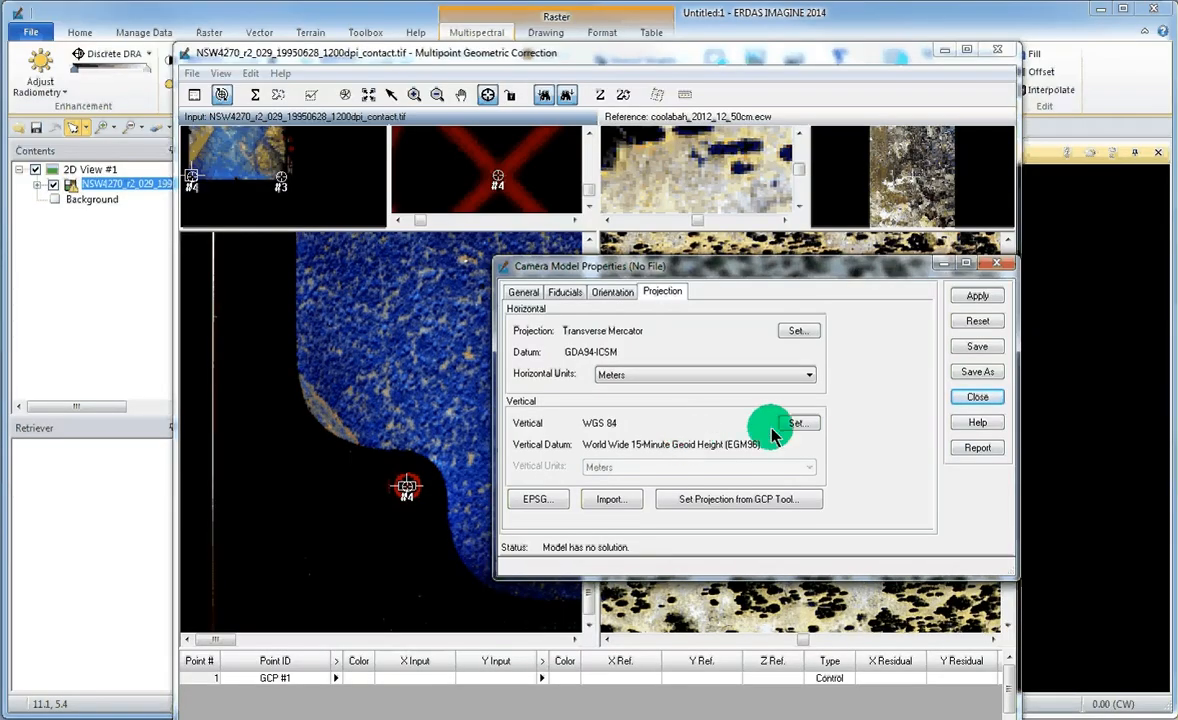
{"action": "left_click", "coordinate": [796, 423]}
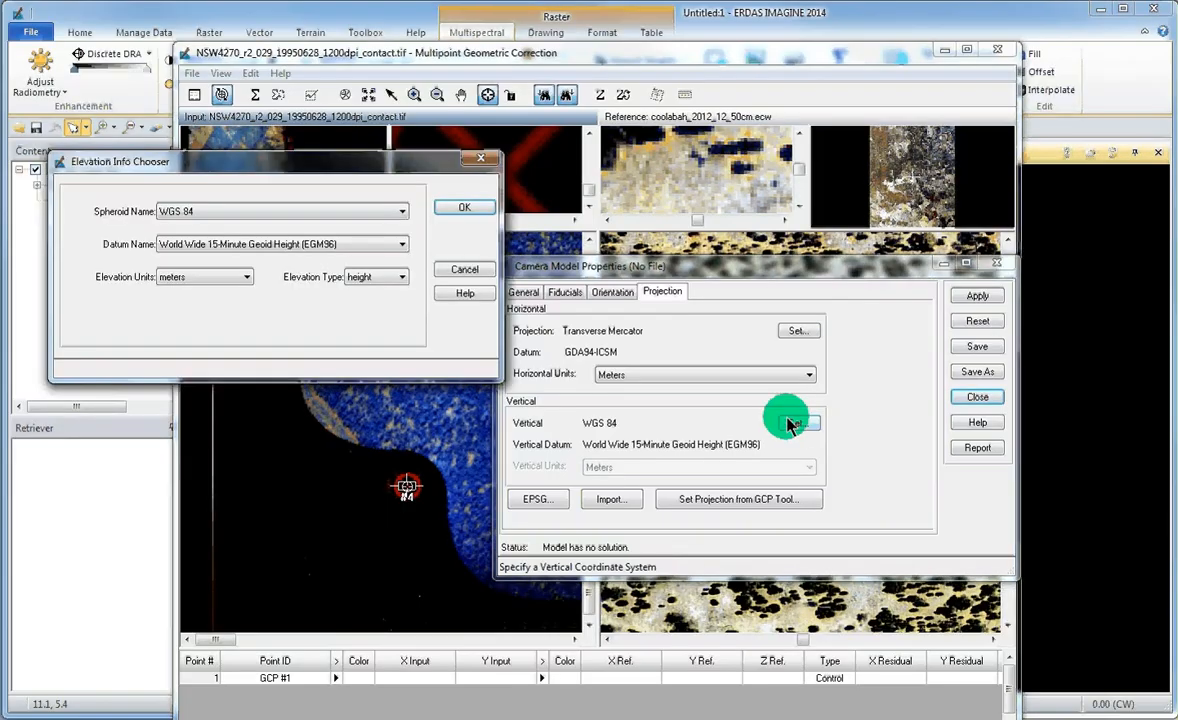
{"action": "left_click", "coordinate": [401, 212]}
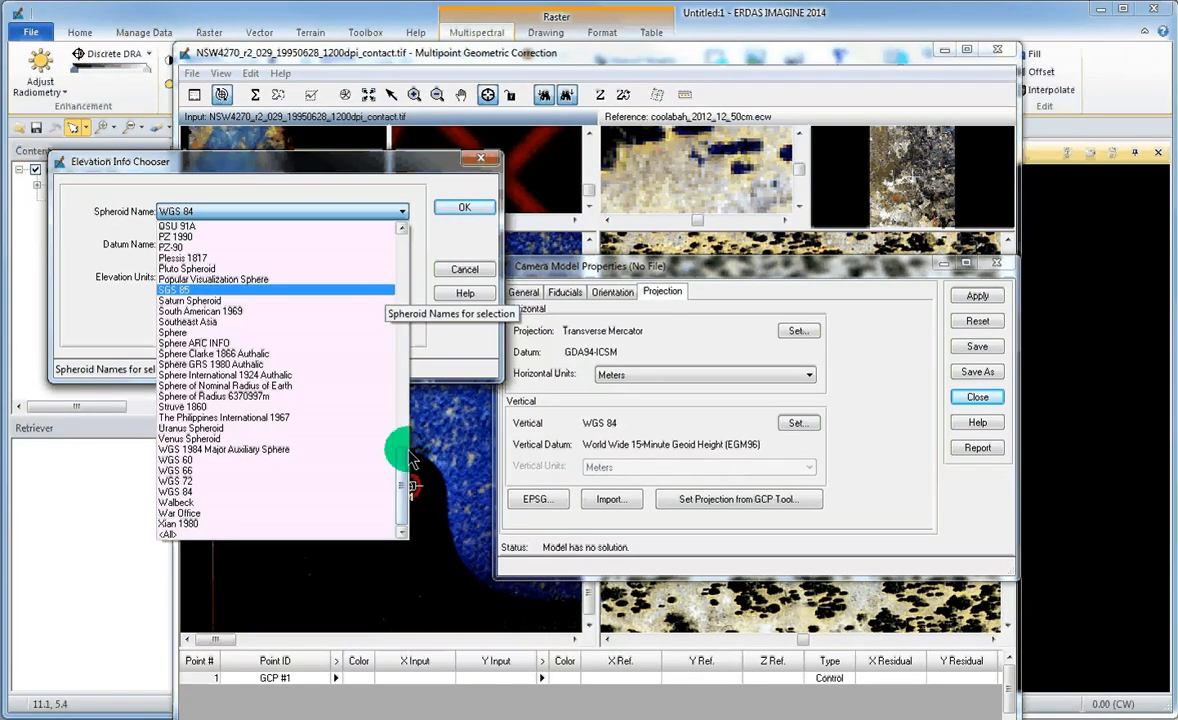
{"action": "left_click_drag", "start_coordinate": [412, 458], "coordinate": [398, 348]}
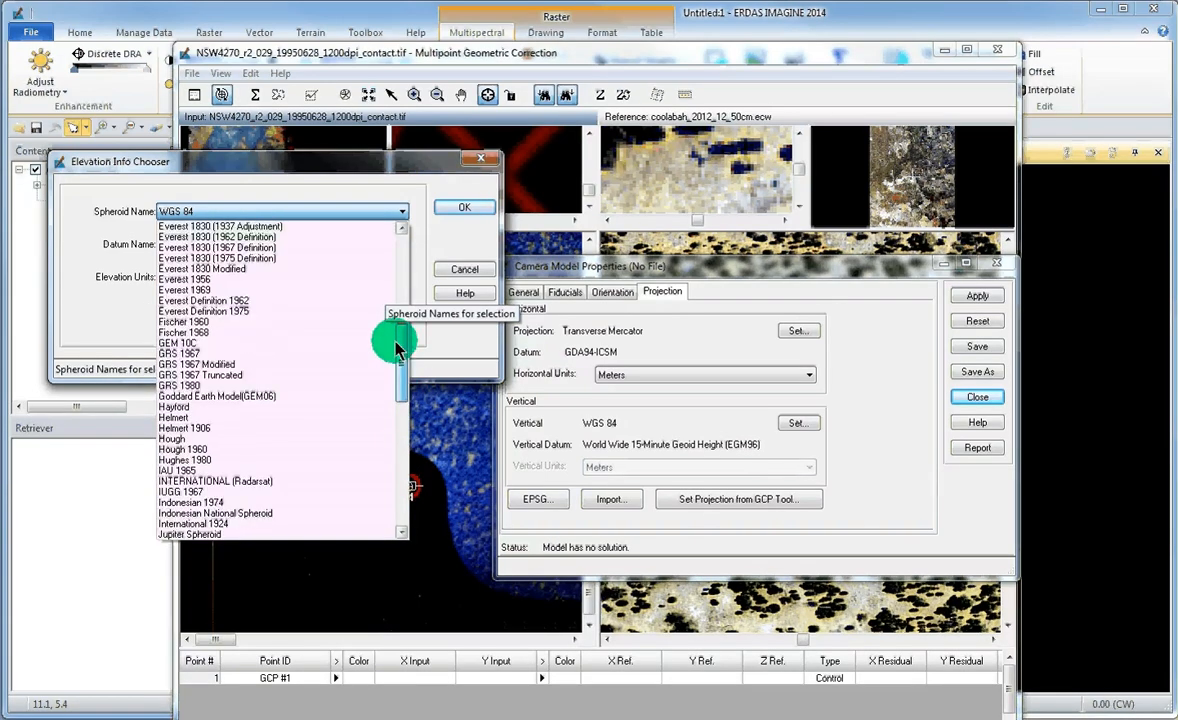
{"action": "left_click", "coordinate": [214, 386]}
{"action": "left_click", "coordinate": [164, 249]}
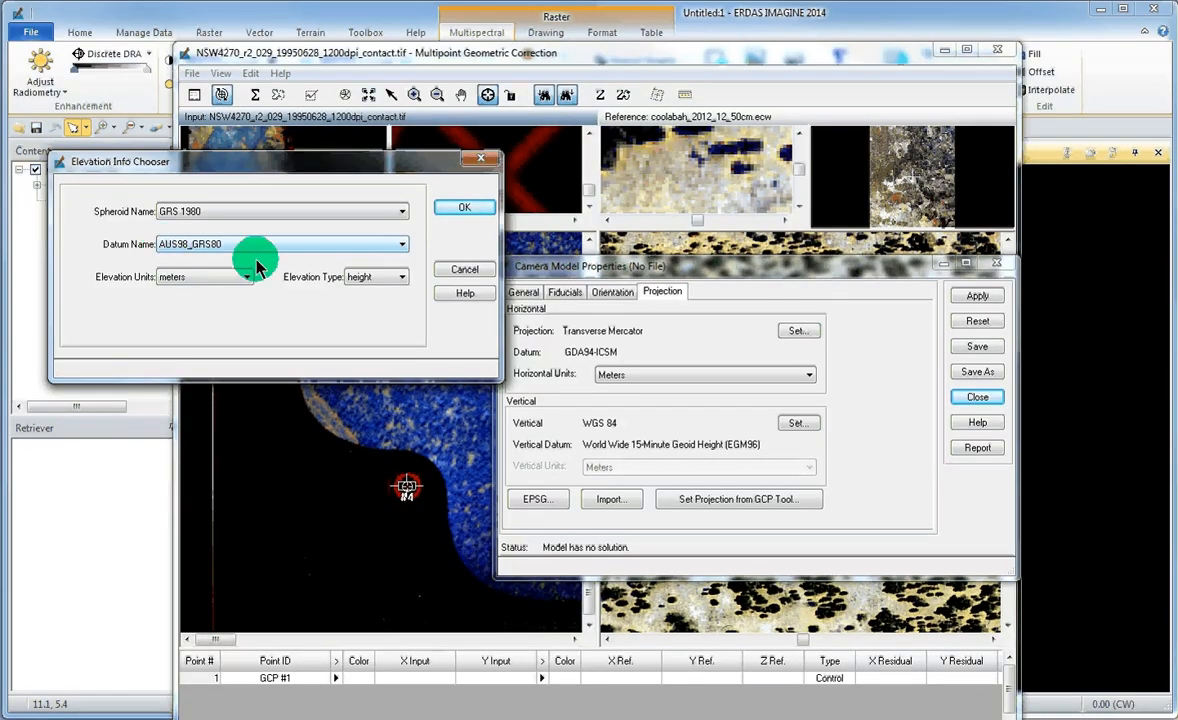
{"action": "left_click", "coordinate": [464, 207]}
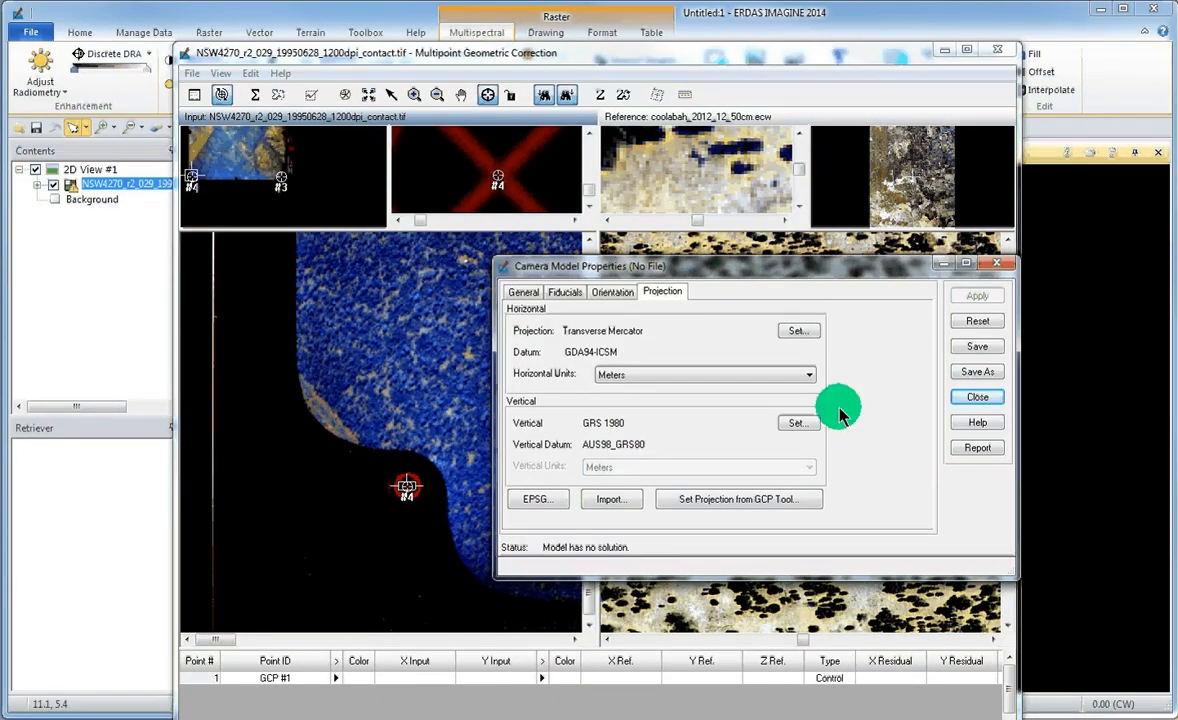
{"action": "left_click", "coordinate": [967, 400]}
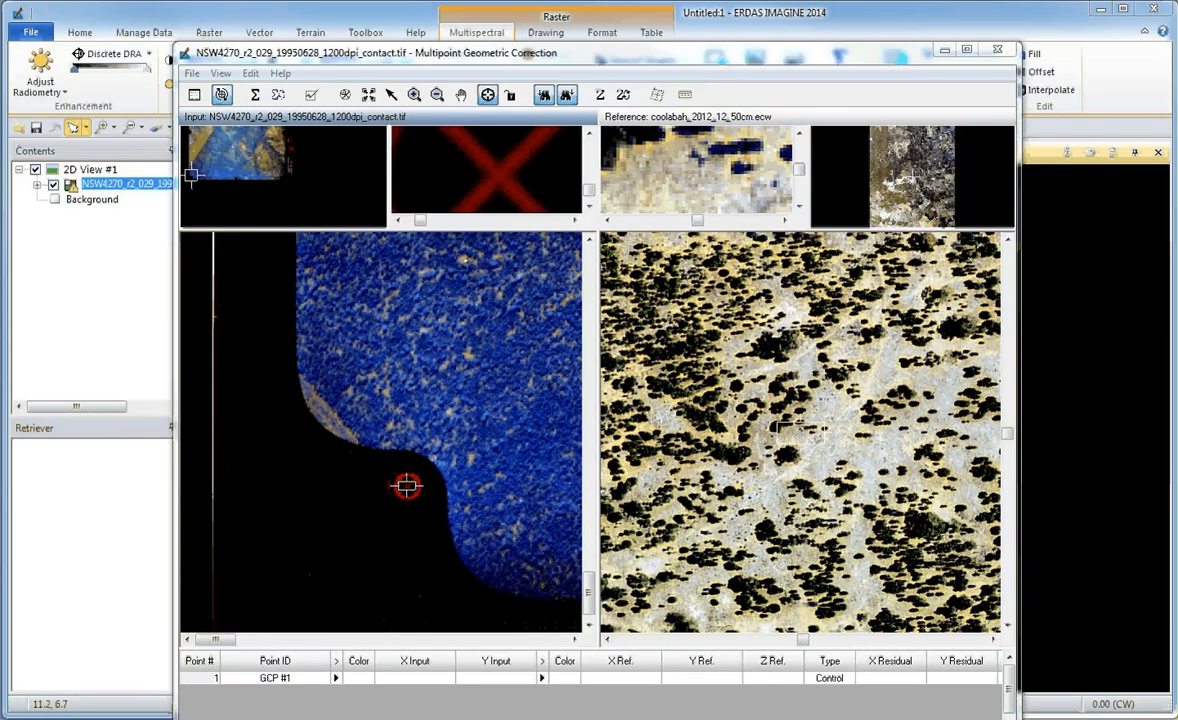
- Fit the whole scanned photo into both the overview and the main view of the input image
{"action": "left_click", "coordinate": [394, 97]}
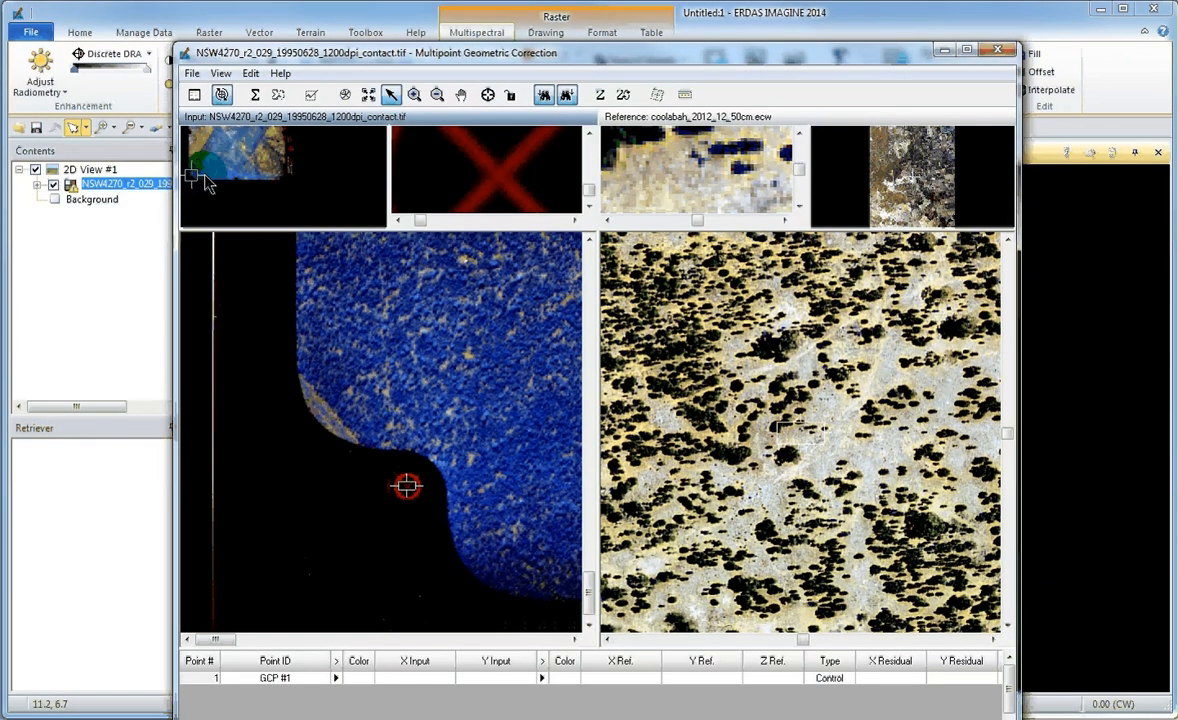
{"action": "right_click", "coordinate": [236, 171]}
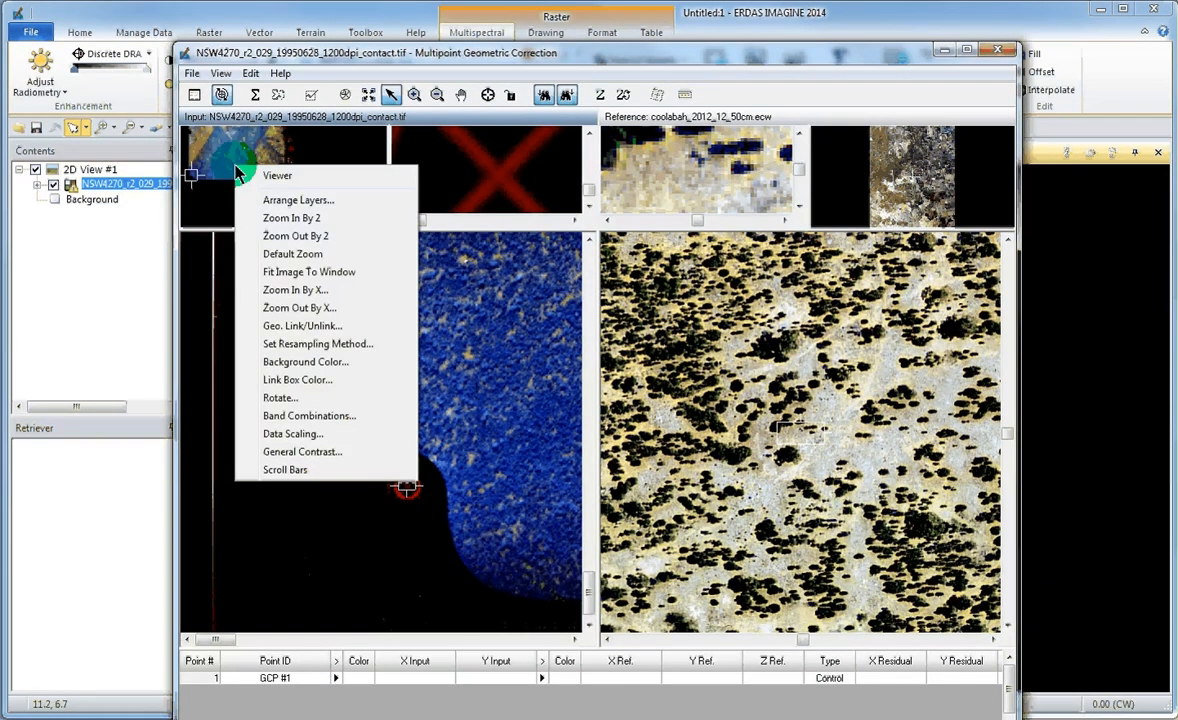
{"action": "left_click", "coordinate": [287, 271]}
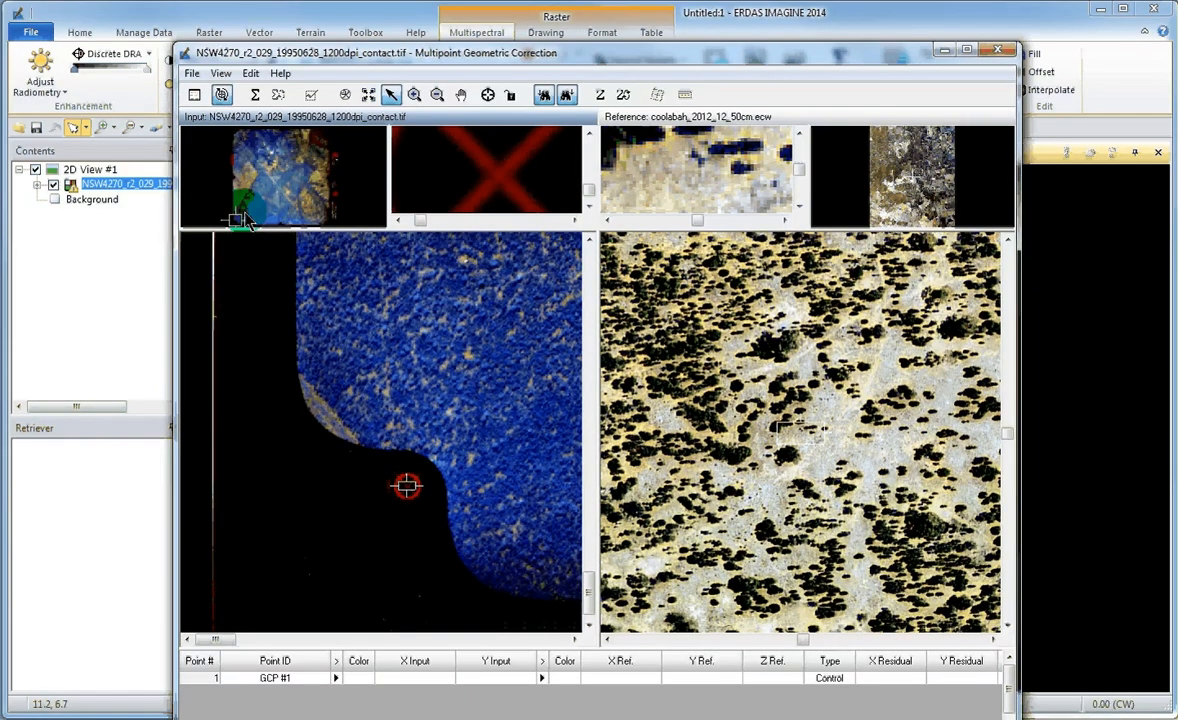
{"action": "left_click_drag", "start_coordinate": [243, 213], "coordinate": [289, 166]}
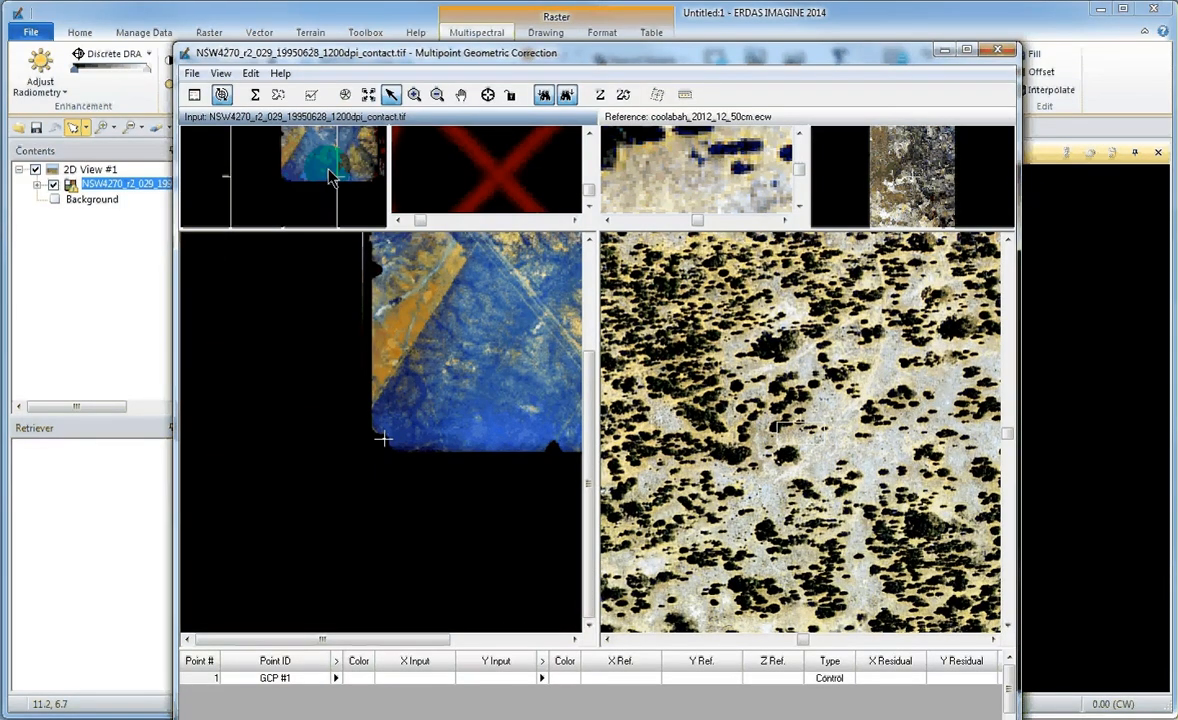
{"action": "left_click_drag", "start_coordinate": [333, 177], "coordinate": [369, 157]}
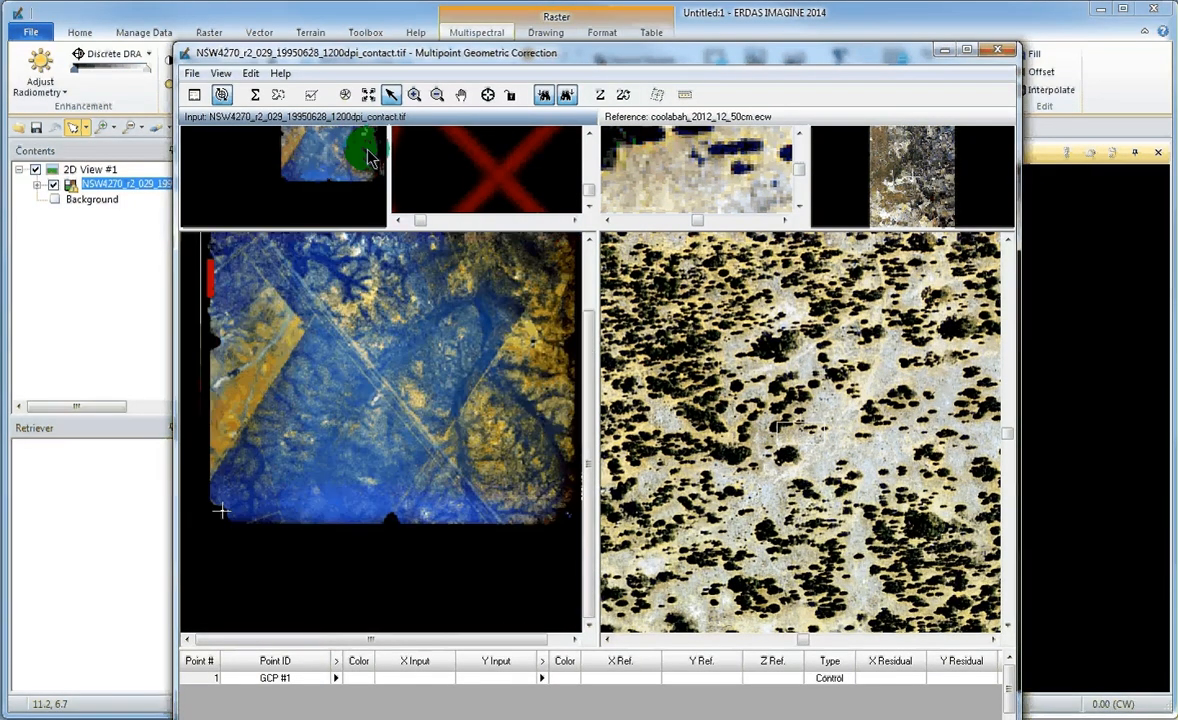
{"action": "left_click", "coordinate": [368, 95]}
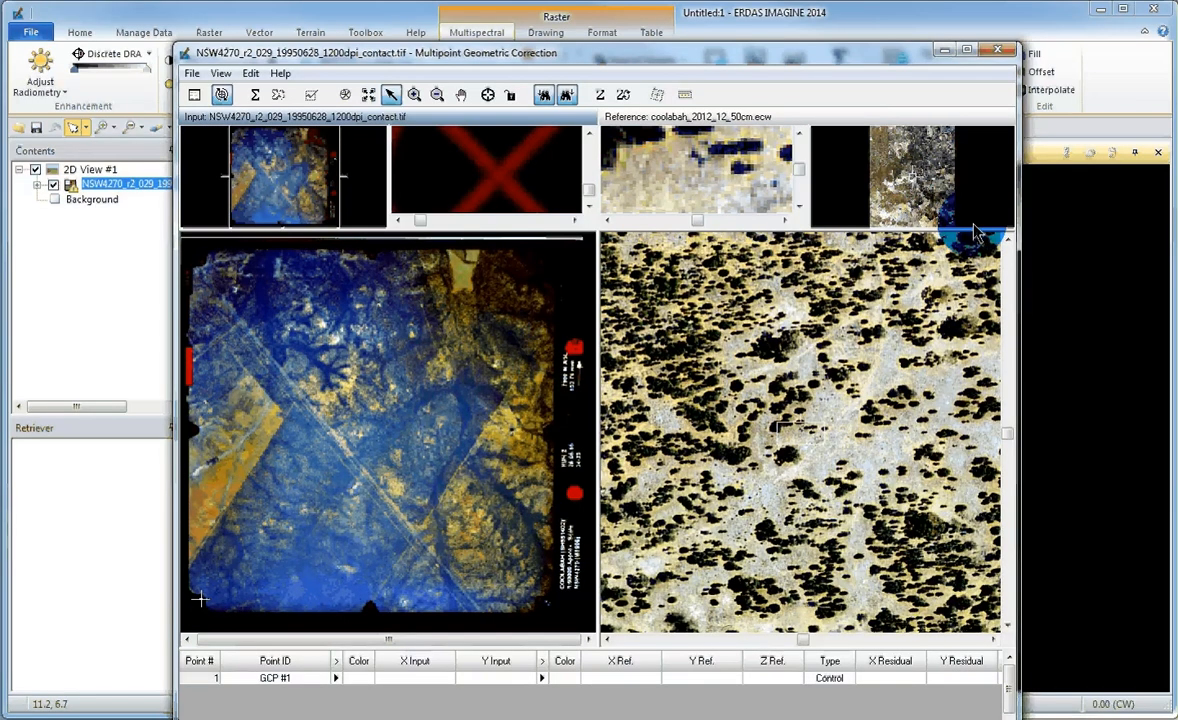
- Enlarge and reposition the reference overview's link box so the main reference view covers the photo's area, including the diagonal road
{"action": "left_click", "coordinate": [926, 198]}
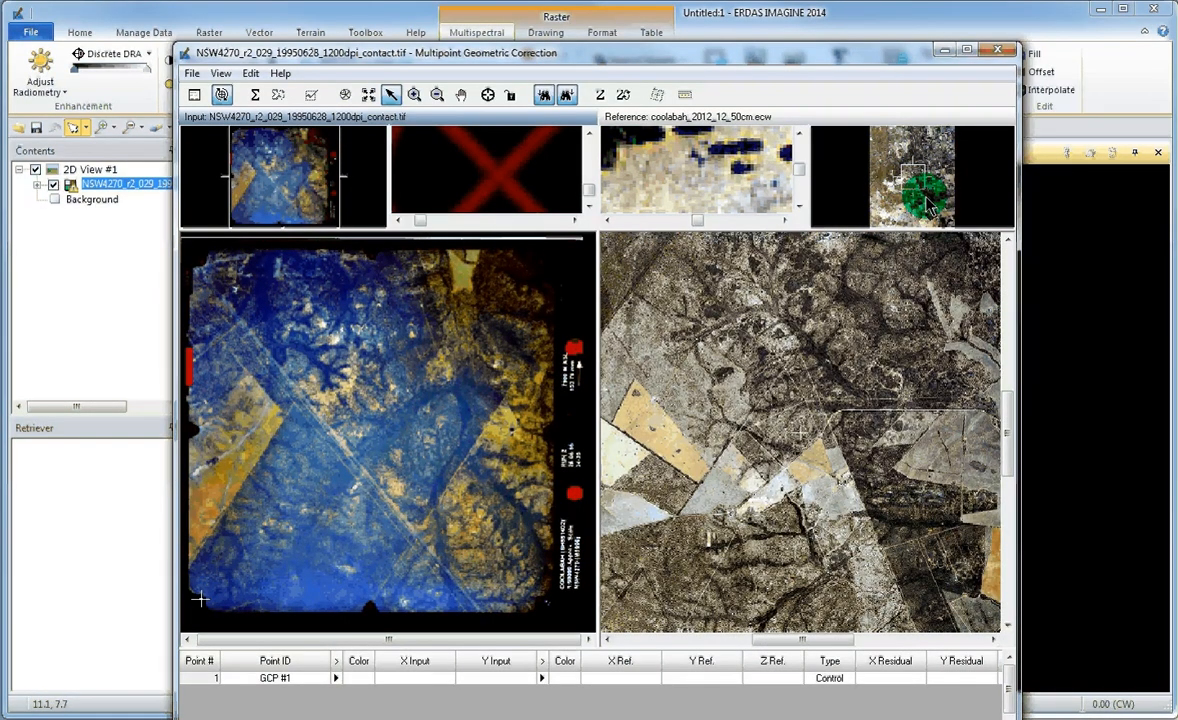
{"action": "left_click", "coordinate": [926, 173]}
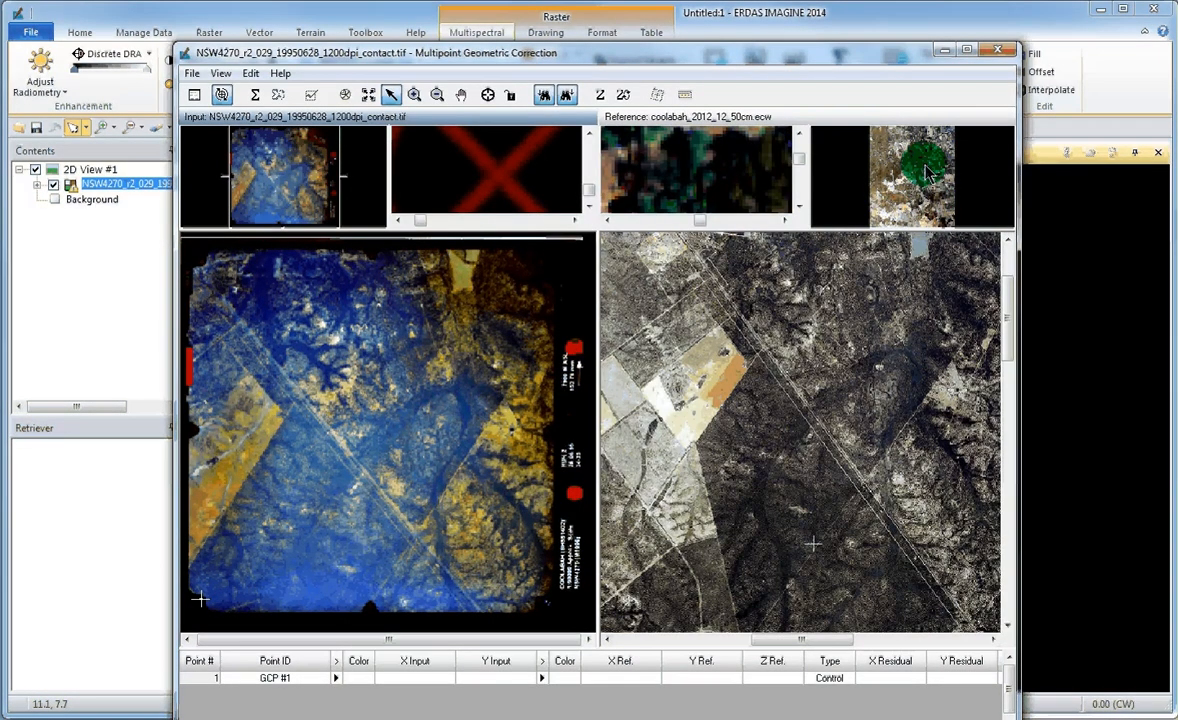
{"action": "left_click", "coordinate": [927, 172]}
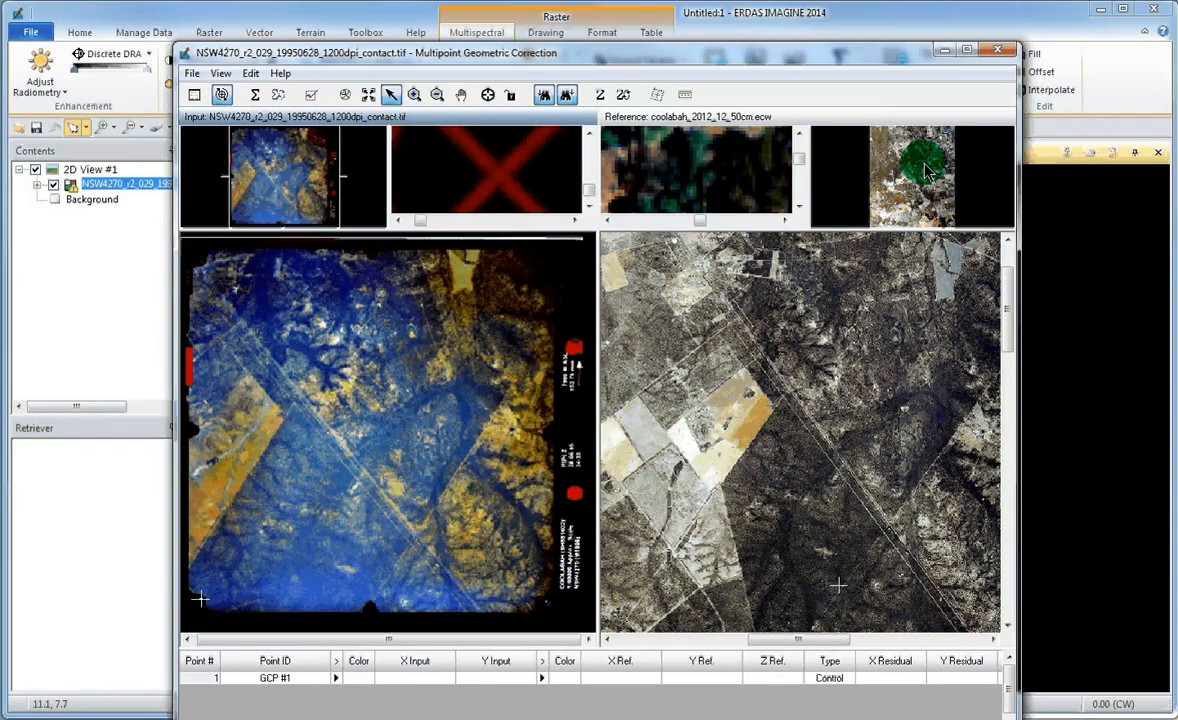
{"action": "left_click", "coordinate": [930, 170]}
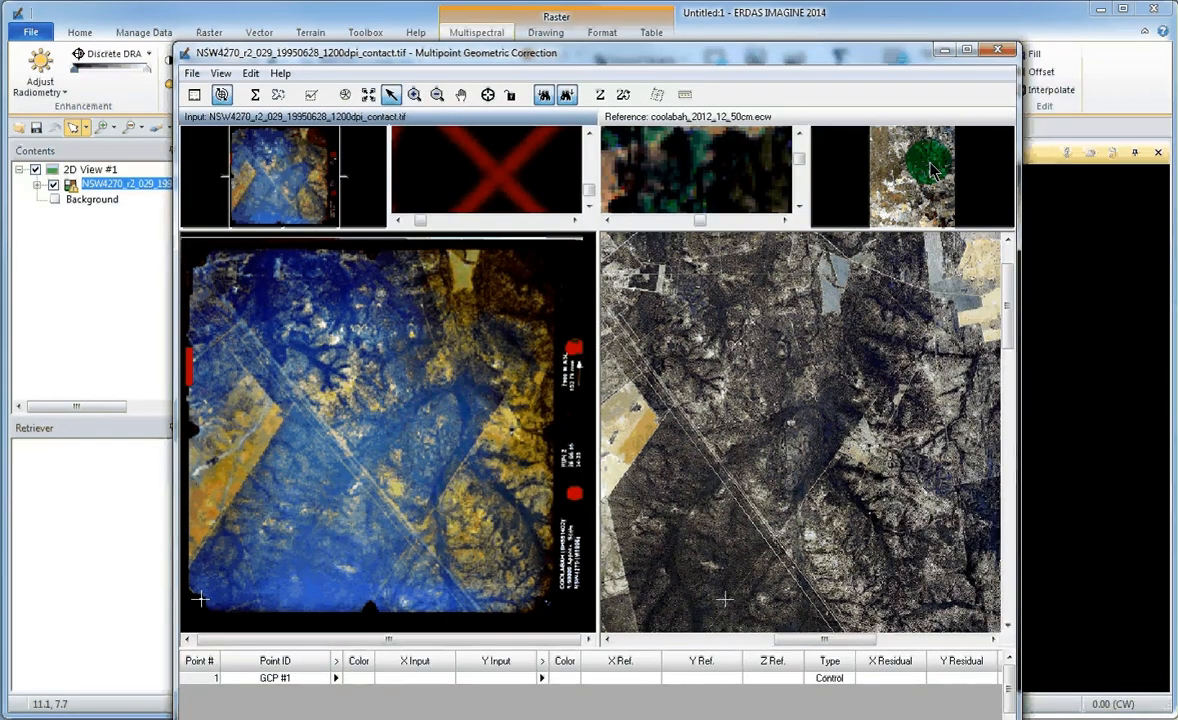
{"action": "left_click", "coordinate": [927, 165]}
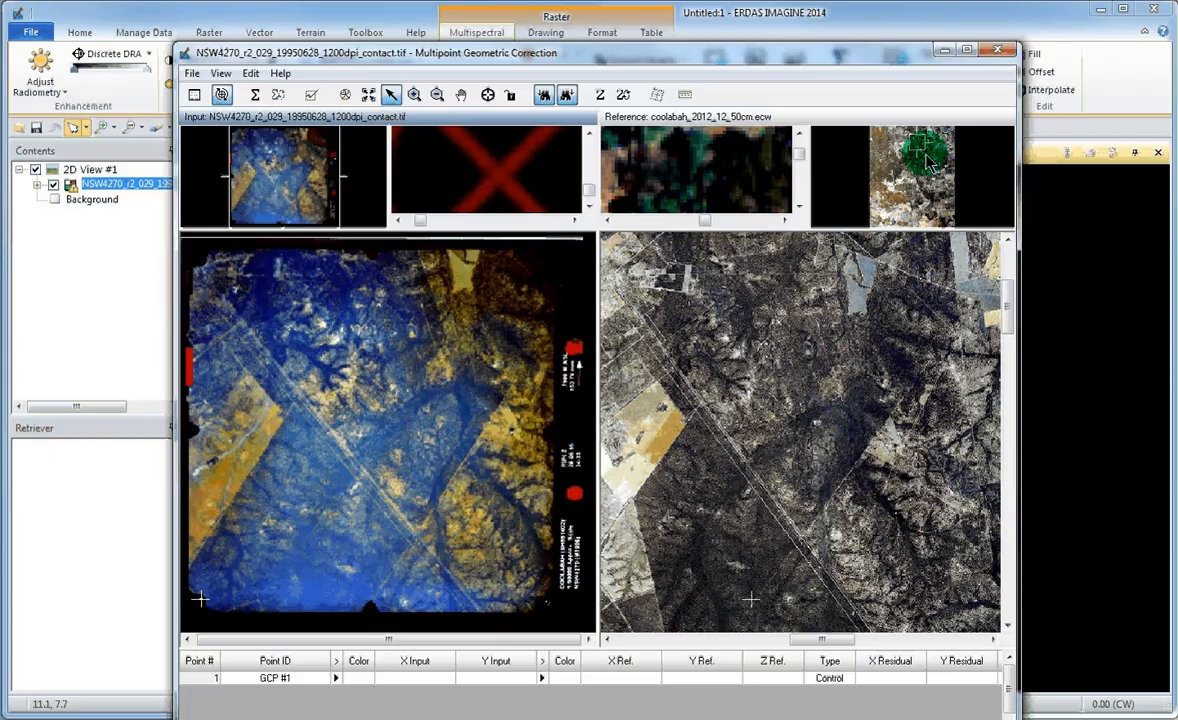
{"action": "left_click", "coordinate": [925, 168]}
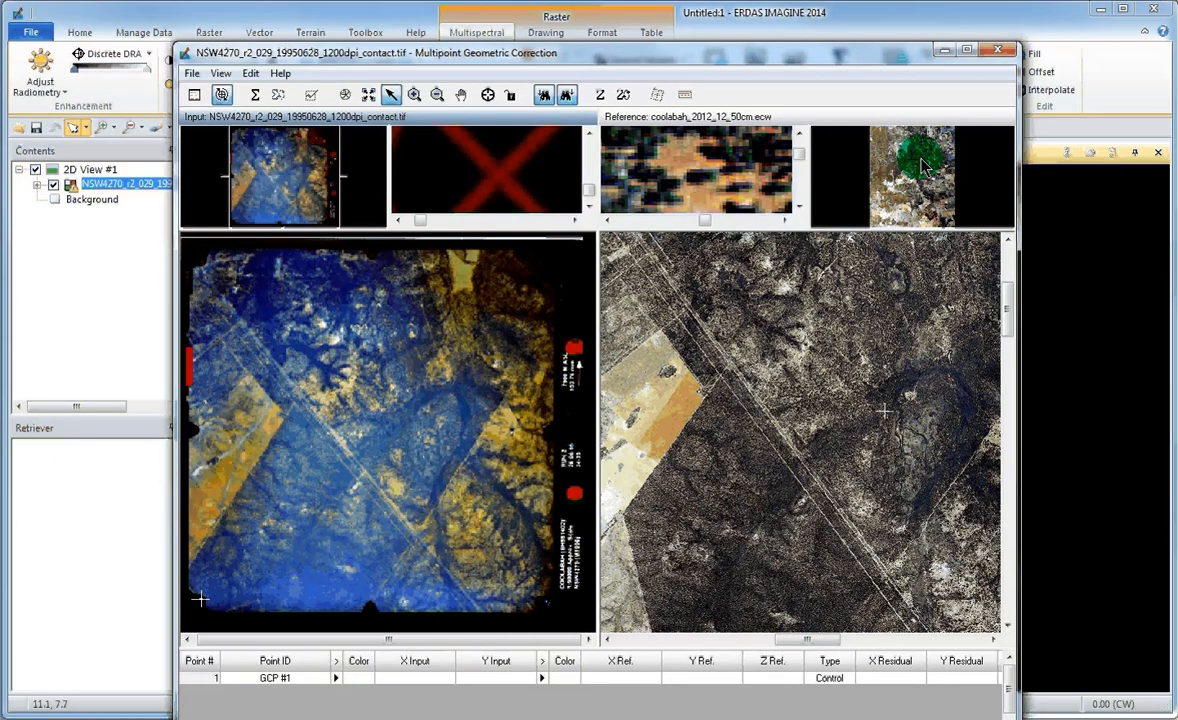
{"action": "mouse_move", "coordinate": [921, 163]}
{"action": "left_mouse_down"}
{"action": "mouse_move", "coordinate": [917, 190]}
{"action": "mouse_move", "coordinate": [937, 153]}
{"action": "left_mouse_up"}
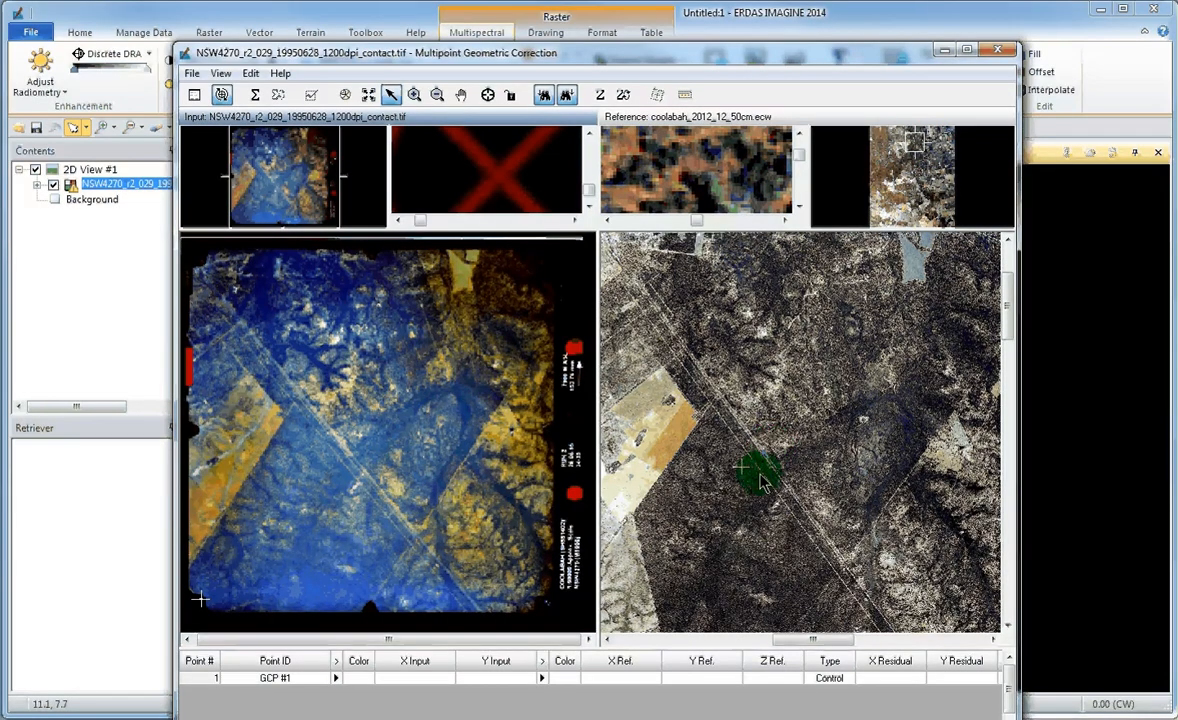
- Move the Multipoint Geometric Correction window up and fit it on screen with both its toolbar and the GCP table in view
{"action": "left_click", "coordinate": [690, 57]}
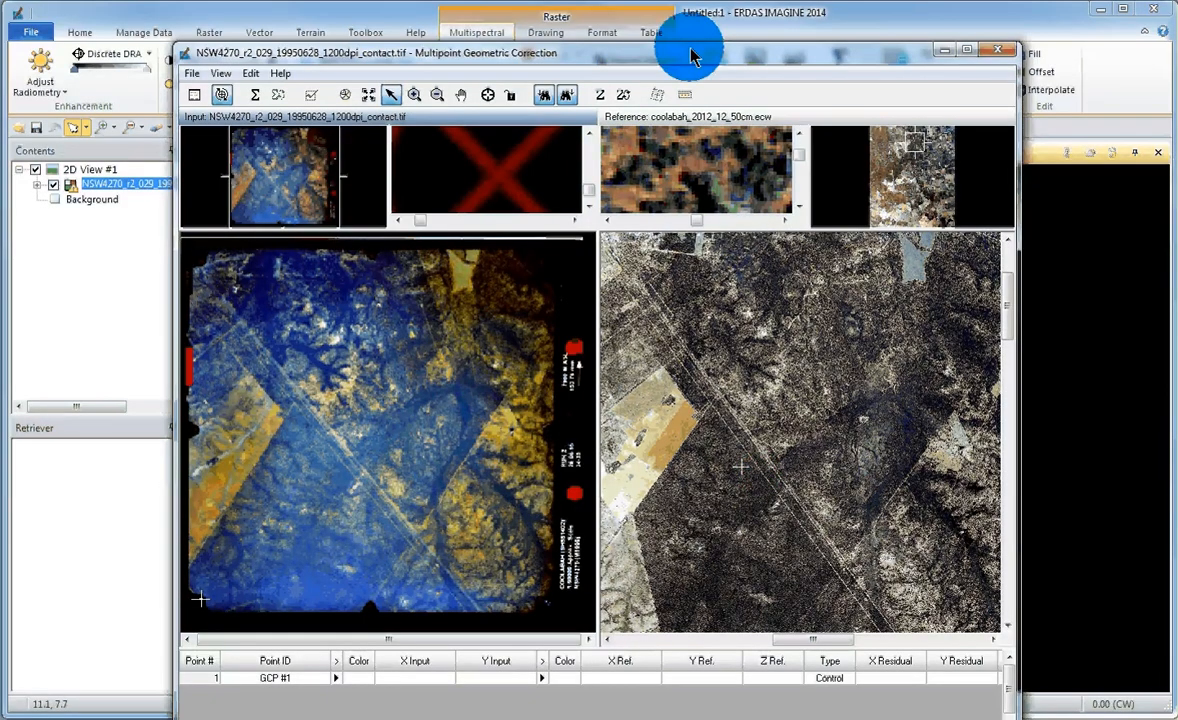
{"action": "left_click_drag", "start_coordinate": [690, 57], "coordinate": [690, 0]}
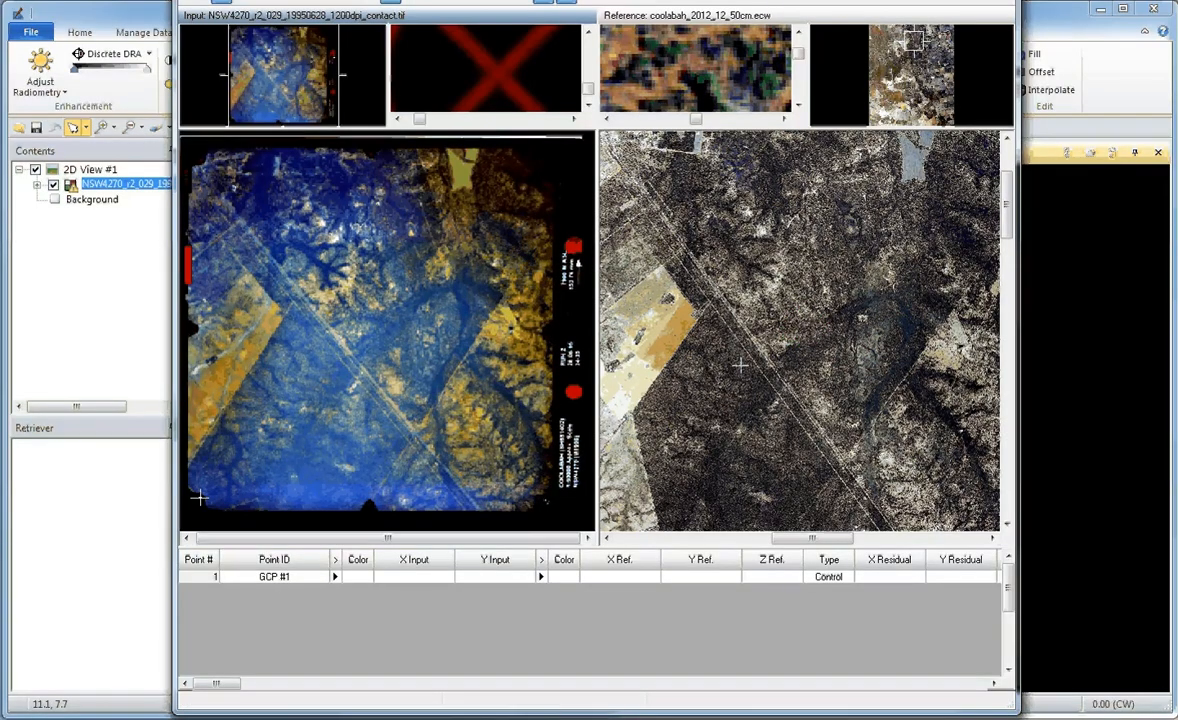
{"action": "left_click_drag", "start_coordinate": [668, 0], "coordinate": [668, 12]}
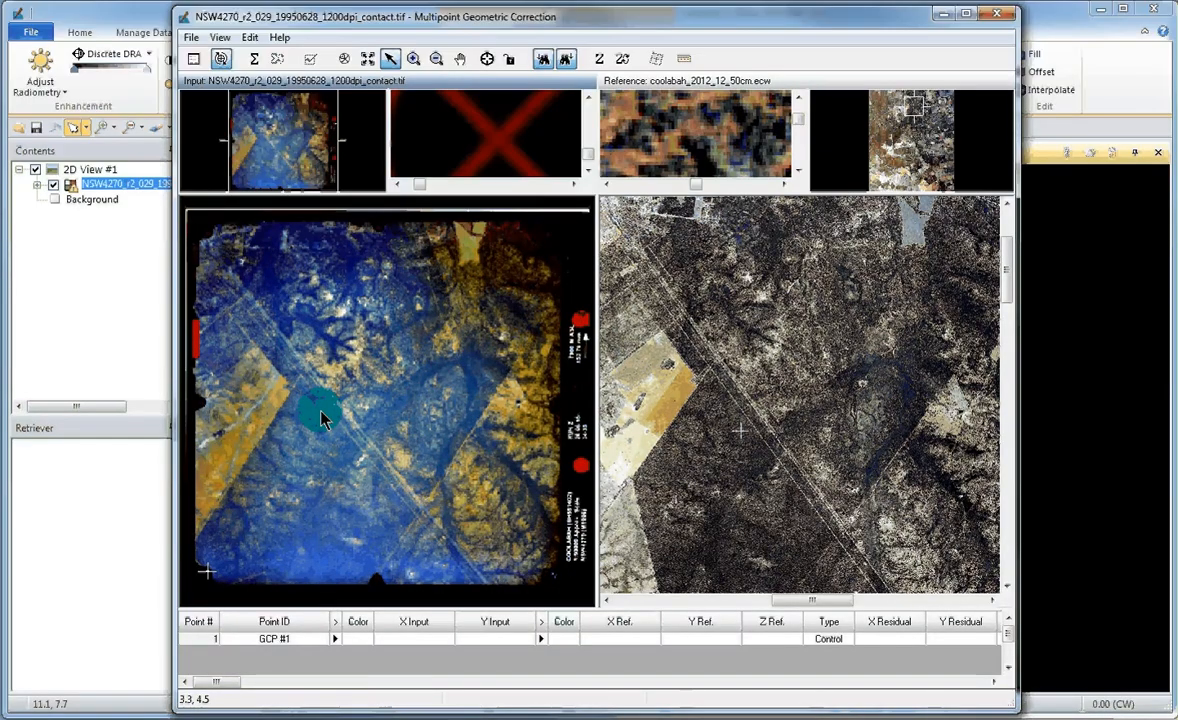
- Centre the detail views of both the input photo and the reference image on the small dam among trees in the western cleared field
{"action": "left_click", "coordinate": [372, 382]}
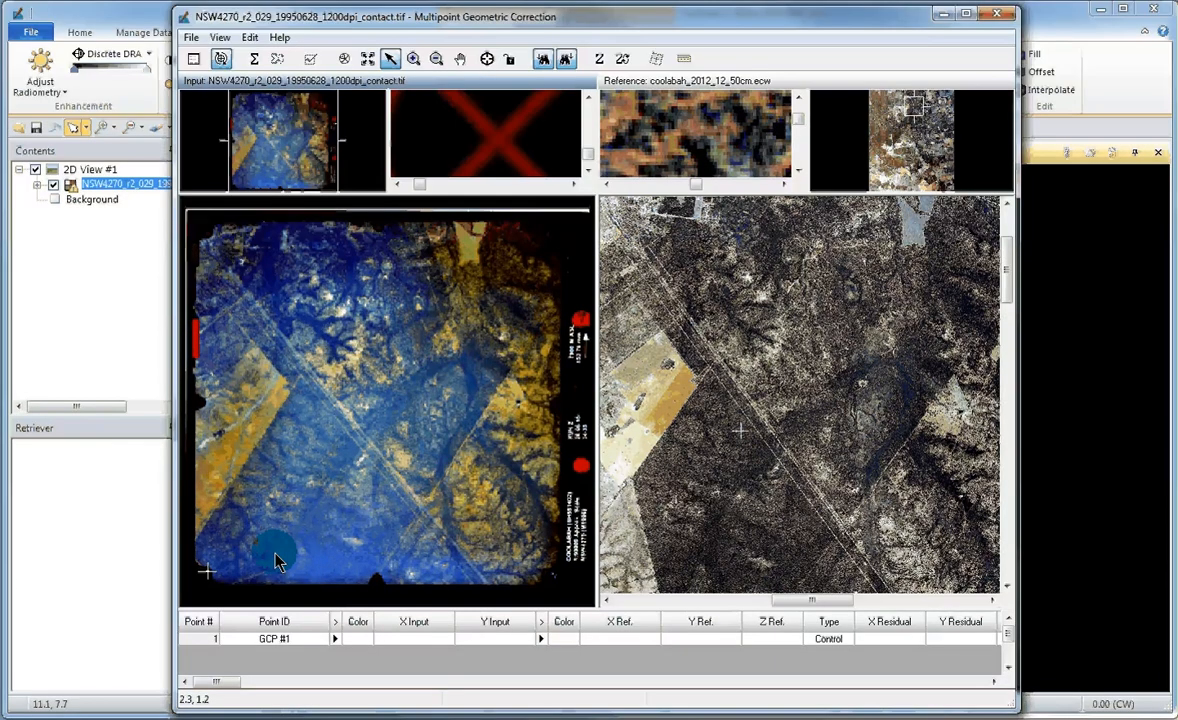
{"action": "left_click", "coordinate": [238, 604]}
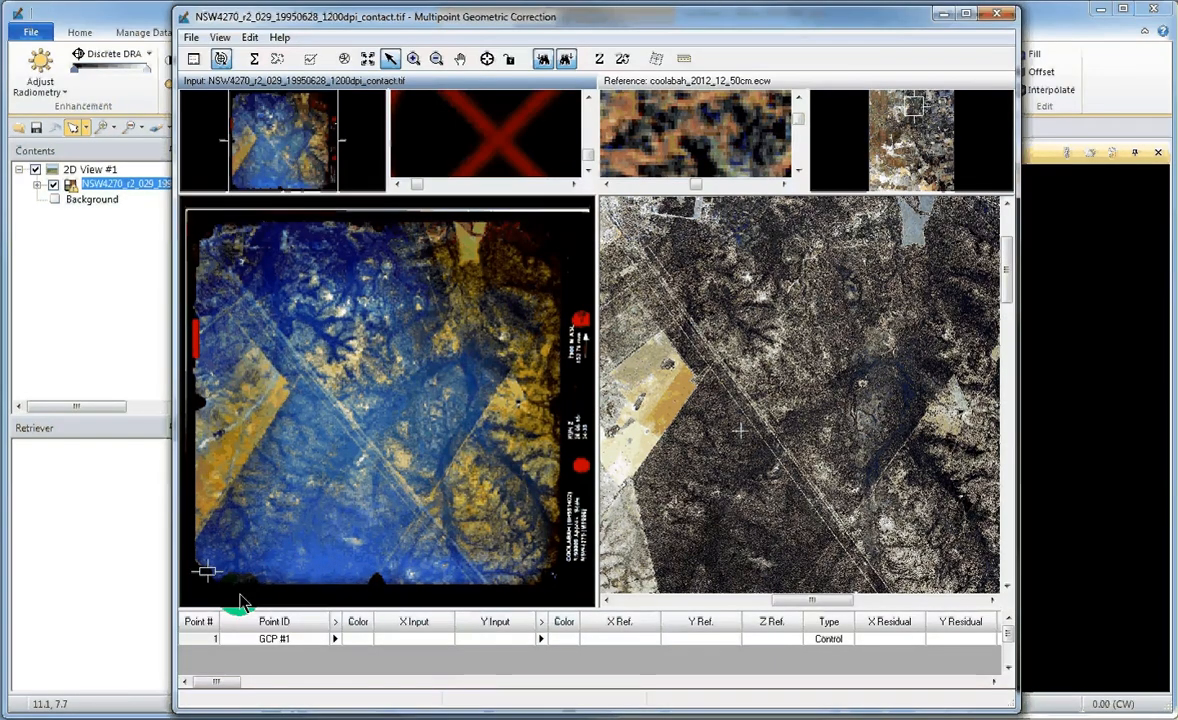
{"action": "mouse_move", "coordinate": [240, 604]}
{"action": "left_mouse_down"}
{"action": "mouse_move", "coordinate": [238, 436]}
{"action": "mouse_move", "coordinate": [232, 450]}
{"action": "mouse_move", "coordinate": [220, 441]}
{"action": "left_mouse_up"}
{"action": "left_click", "coordinate": [742, 436]}
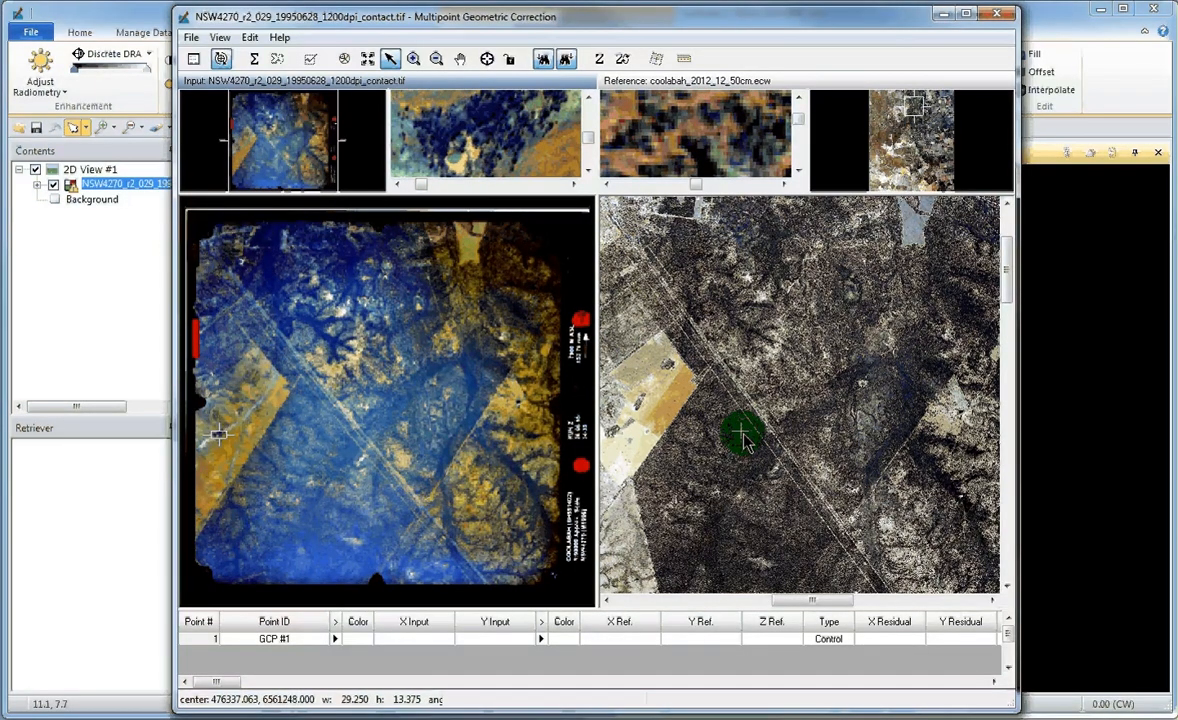
{"action": "left_click_drag", "start_coordinate": [742, 436], "coordinate": [700, 447]}
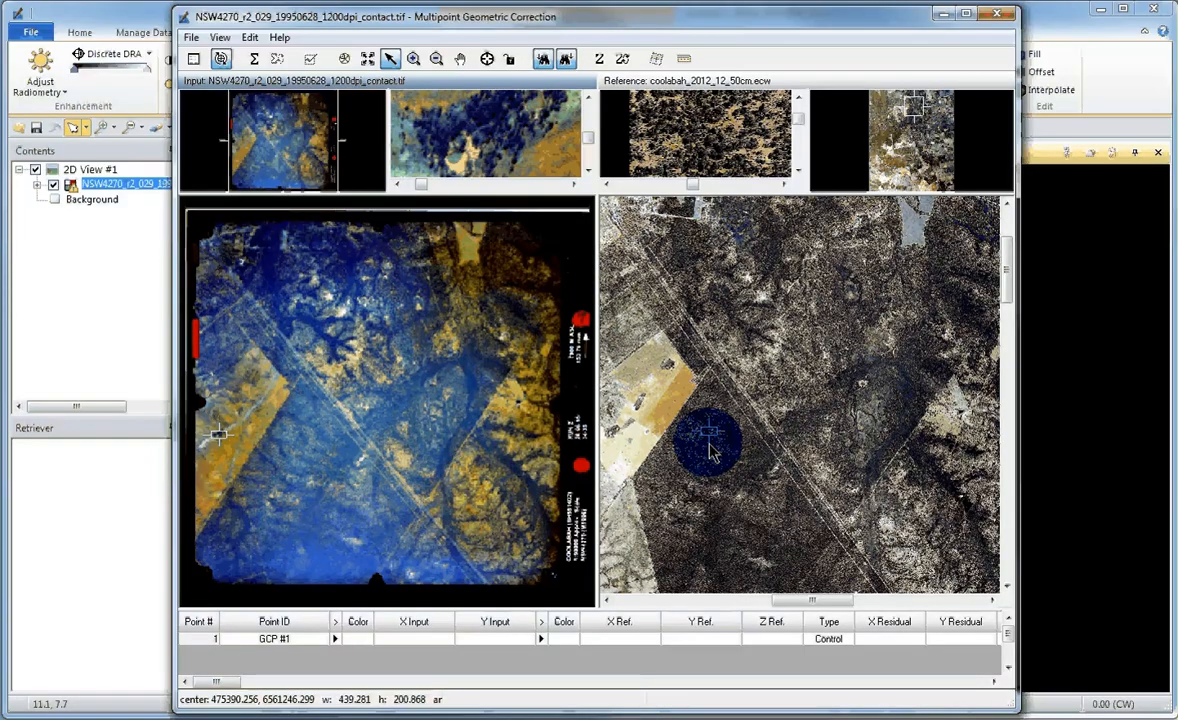
{"action": "left_click", "coordinate": [597, 185]}
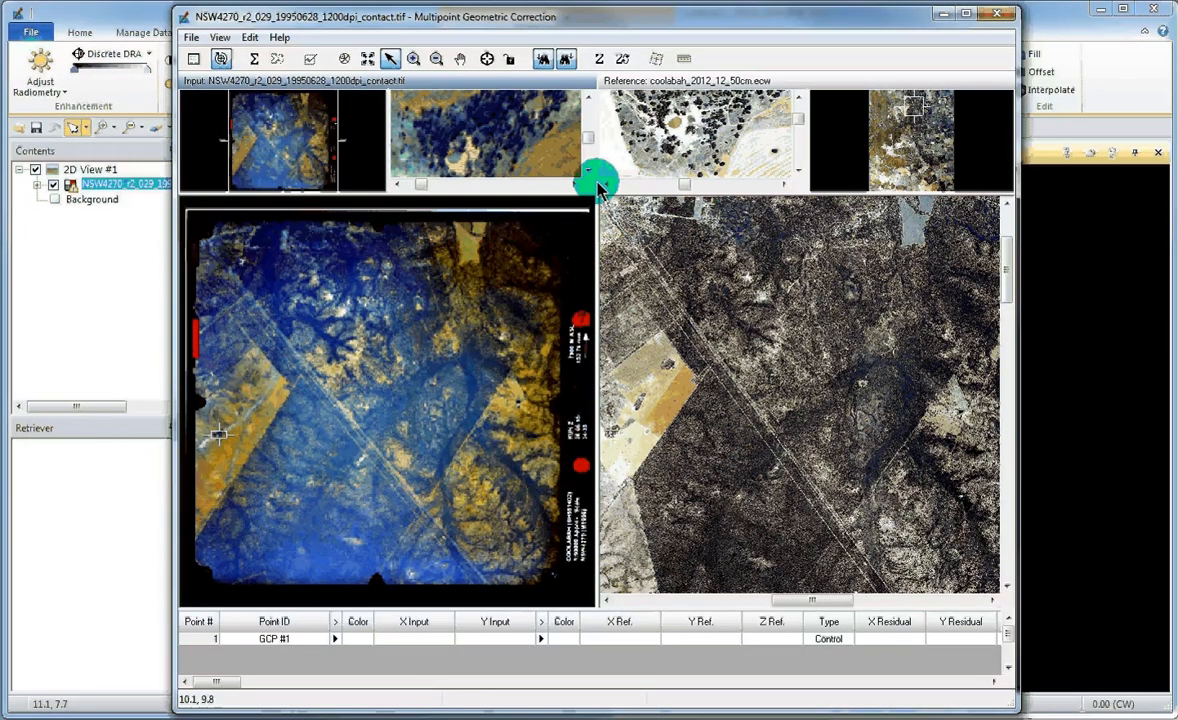
{"action": "left_click_drag", "start_coordinate": [450, 147], "coordinate": [490, 170]}
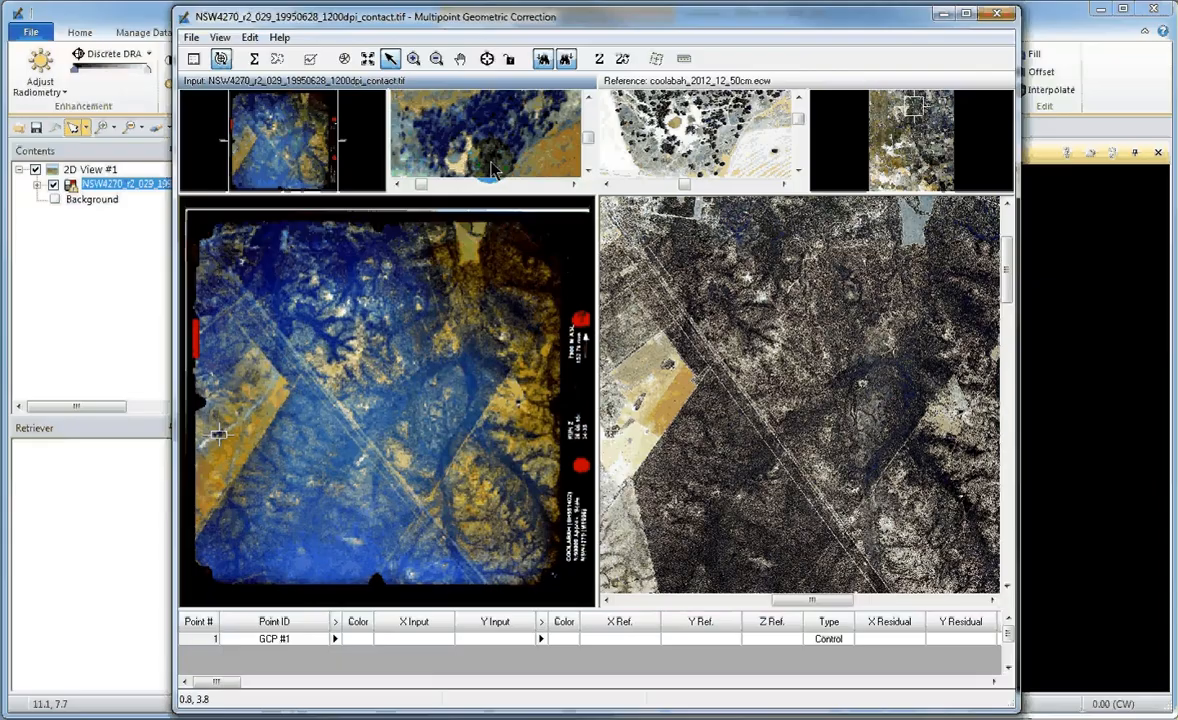
{"action": "left_click", "coordinate": [683, 147]}
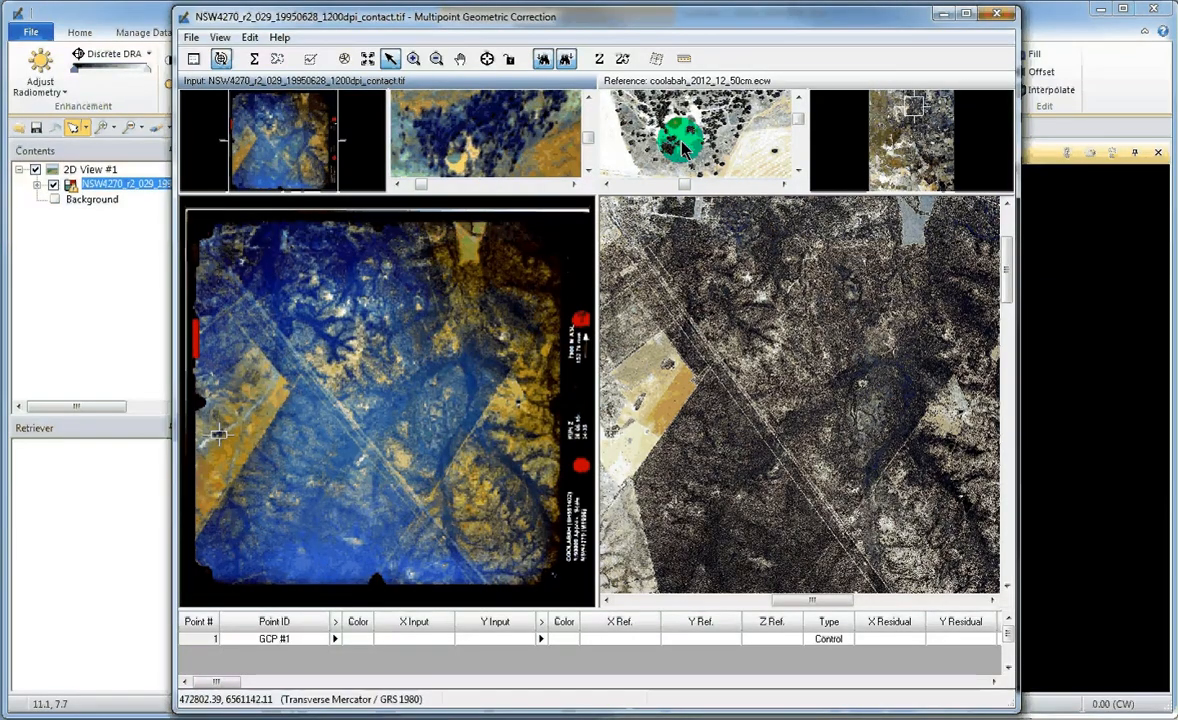
- Place GCP #1 on the small dam at about 0.77, 3.82 in the input photo and 472789, 6561183 in the reference image
{"action": "left_click", "coordinate": [487, 59]}
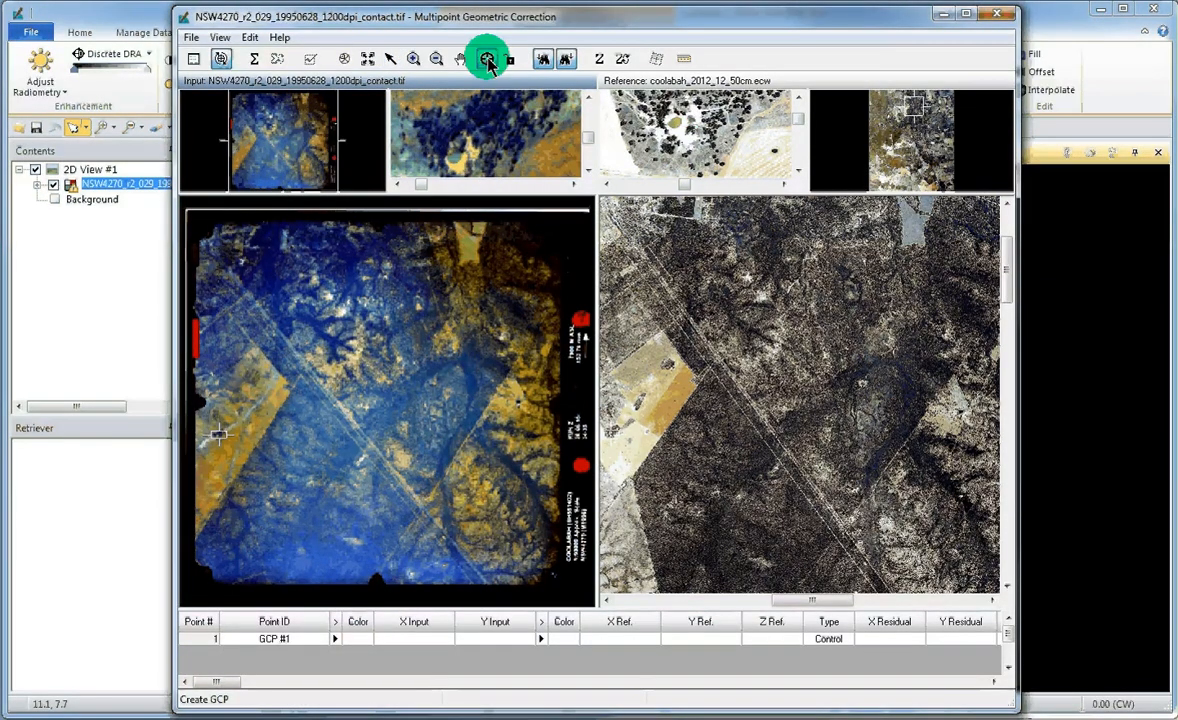
{"action": "left_click", "coordinate": [240, 638]}
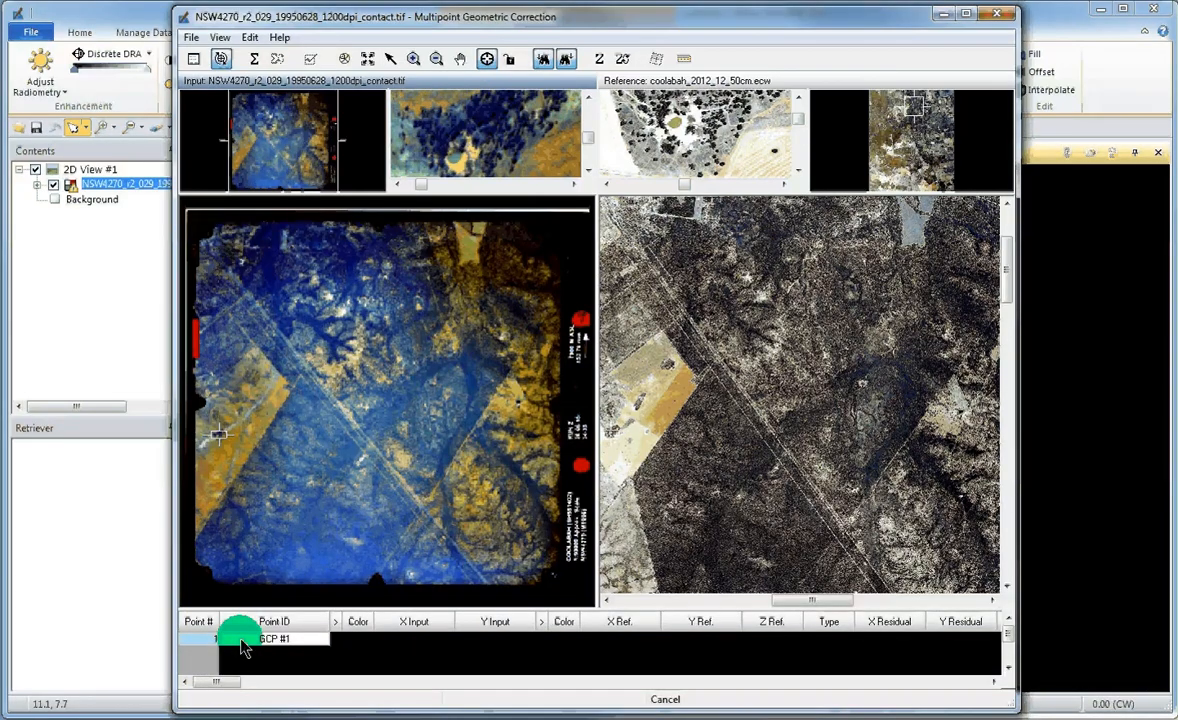
{"action": "left_click", "coordinate": [966, 640]}
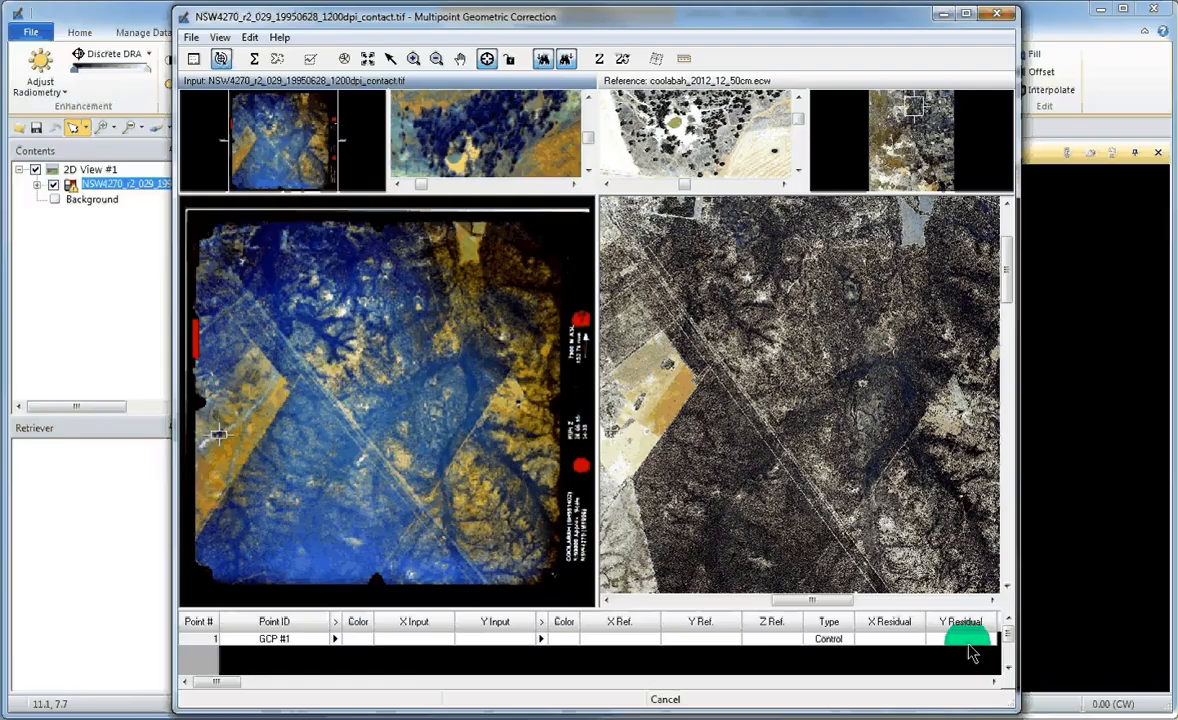
{"action": "left_click", "coordinate": [450, 167]}
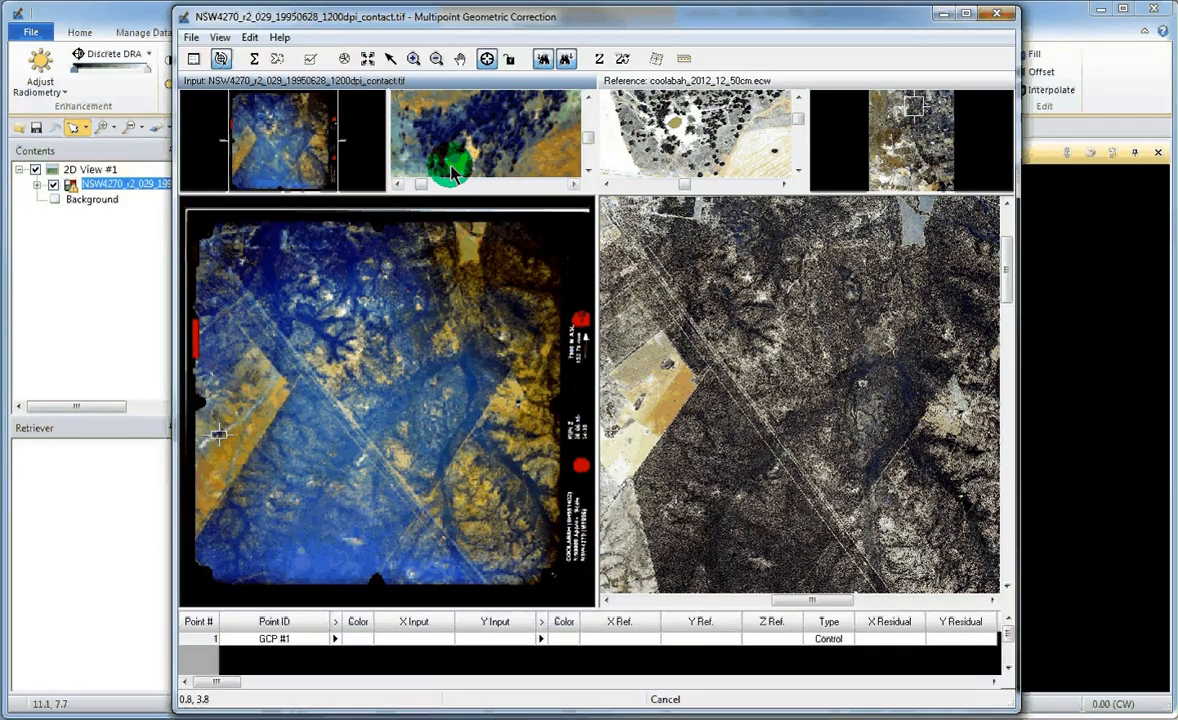
{"action": "left_click", "coordinate": [456, 168]}
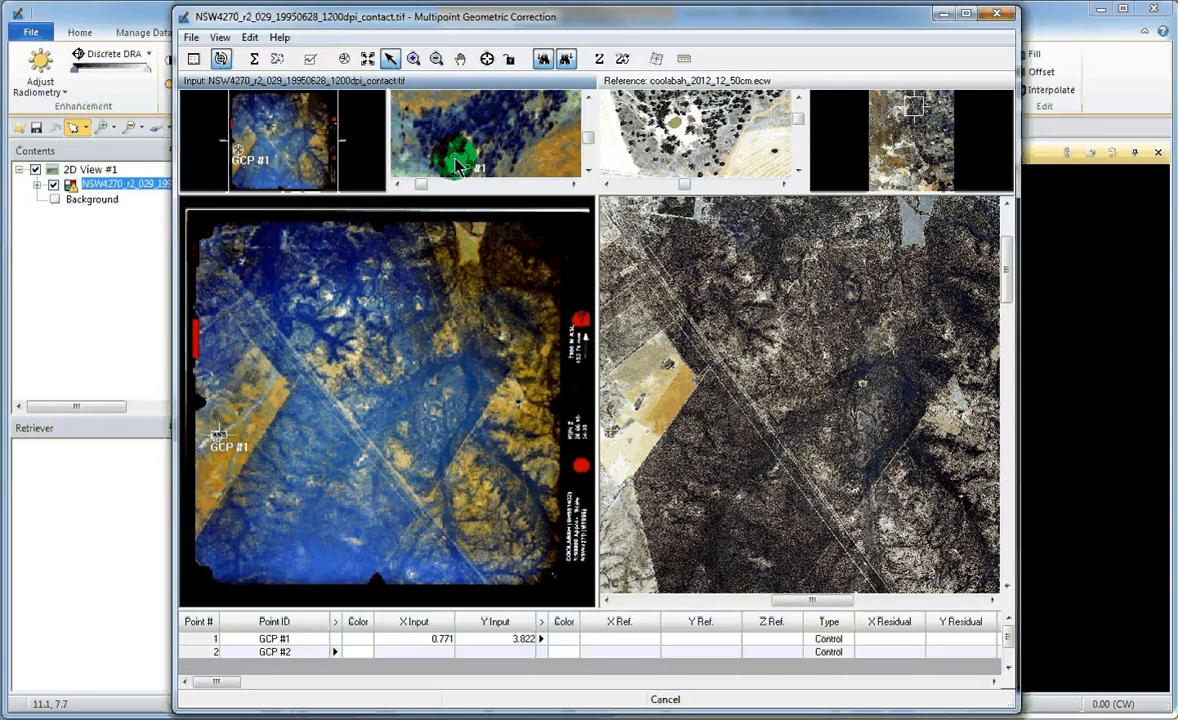
{"action": "left_click", "coordinate": [487, 58]}
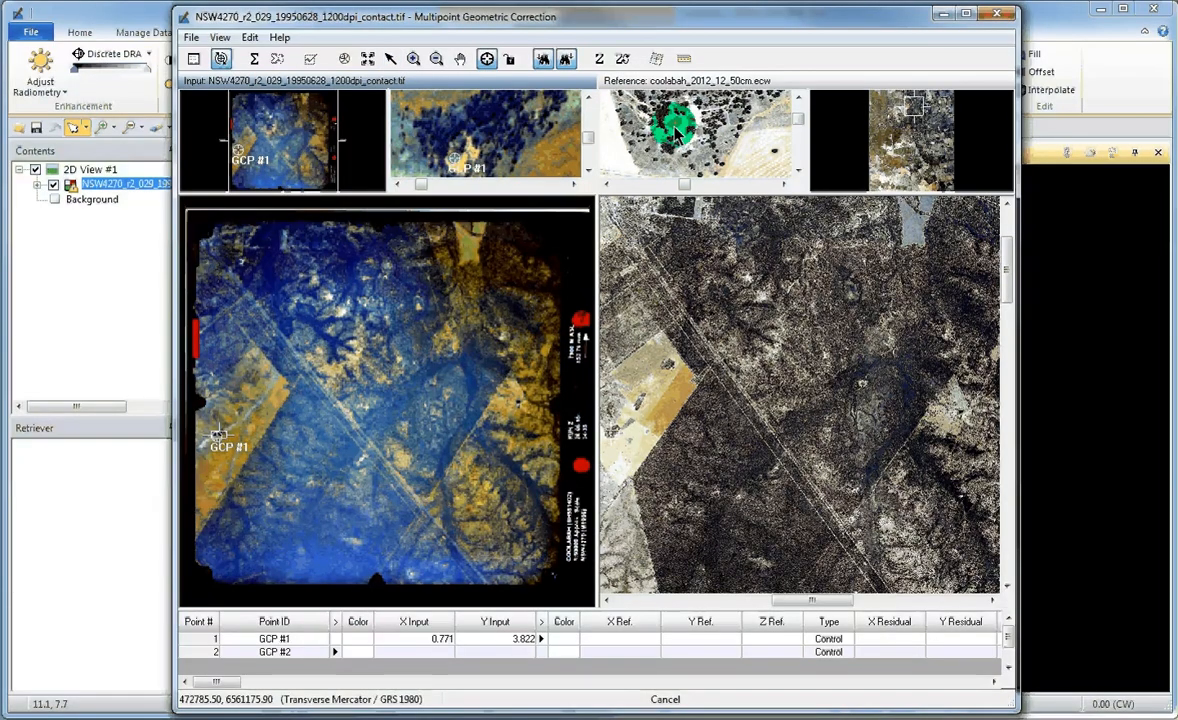
{"action": "left_click", "coordinate": [668, 422]}
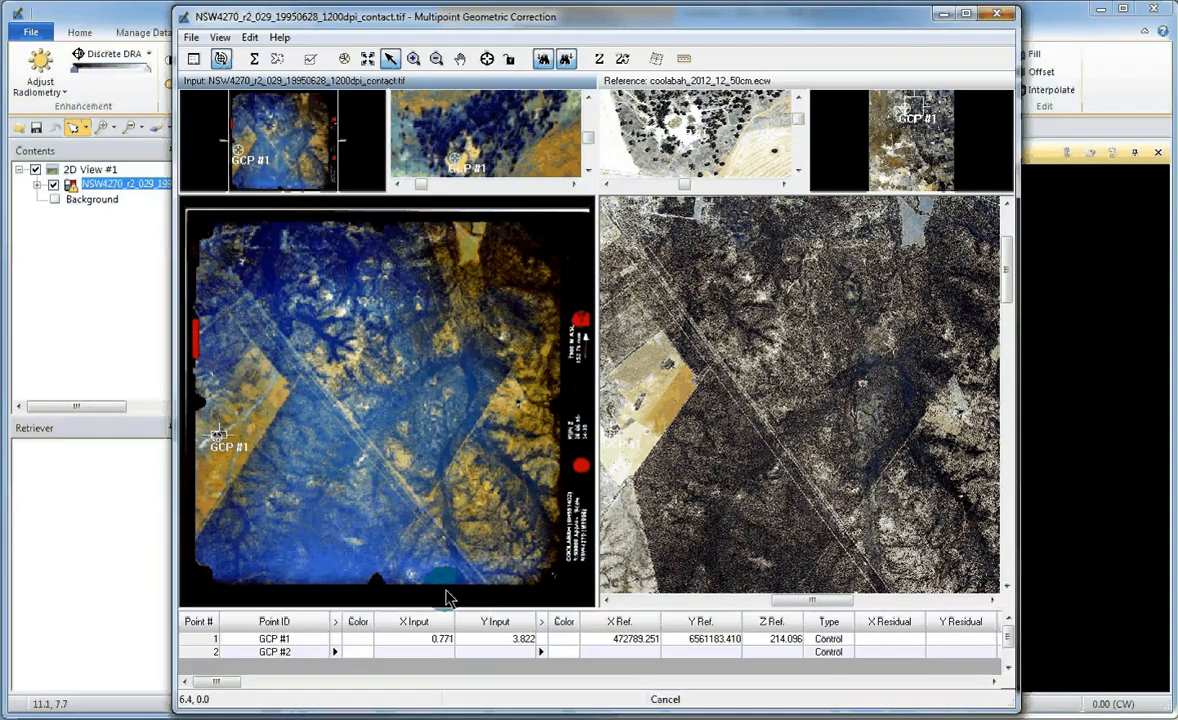
{"action": "left_click", "coordinate": [628, 592]}
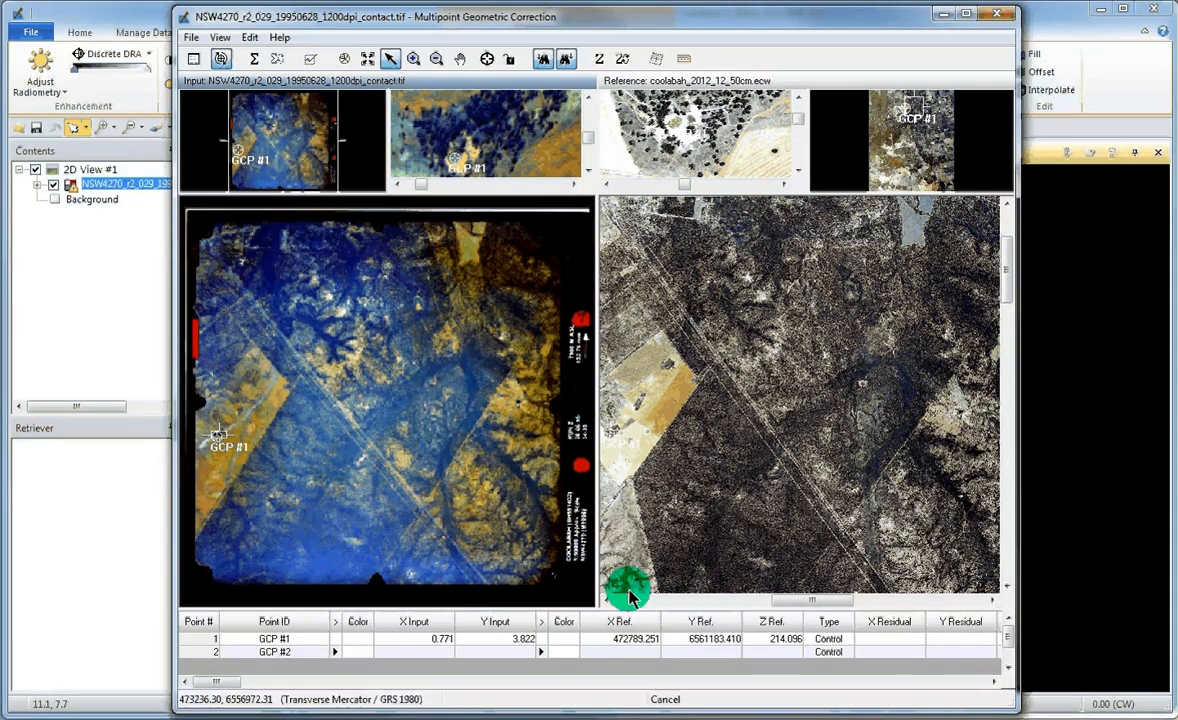
{"action": "left_click_drag", "start_coordinate": [628, 592], "coordinate": [697, 597]}
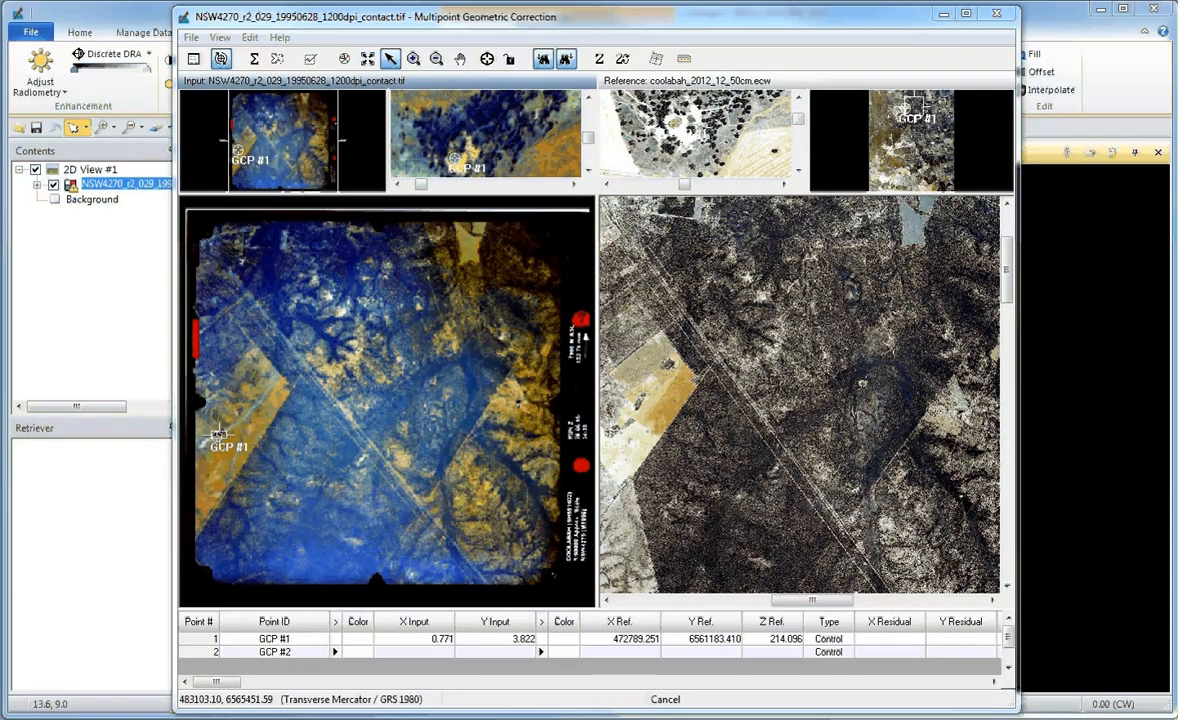
{"action": "left_click", "coordinate": [248, 556]}
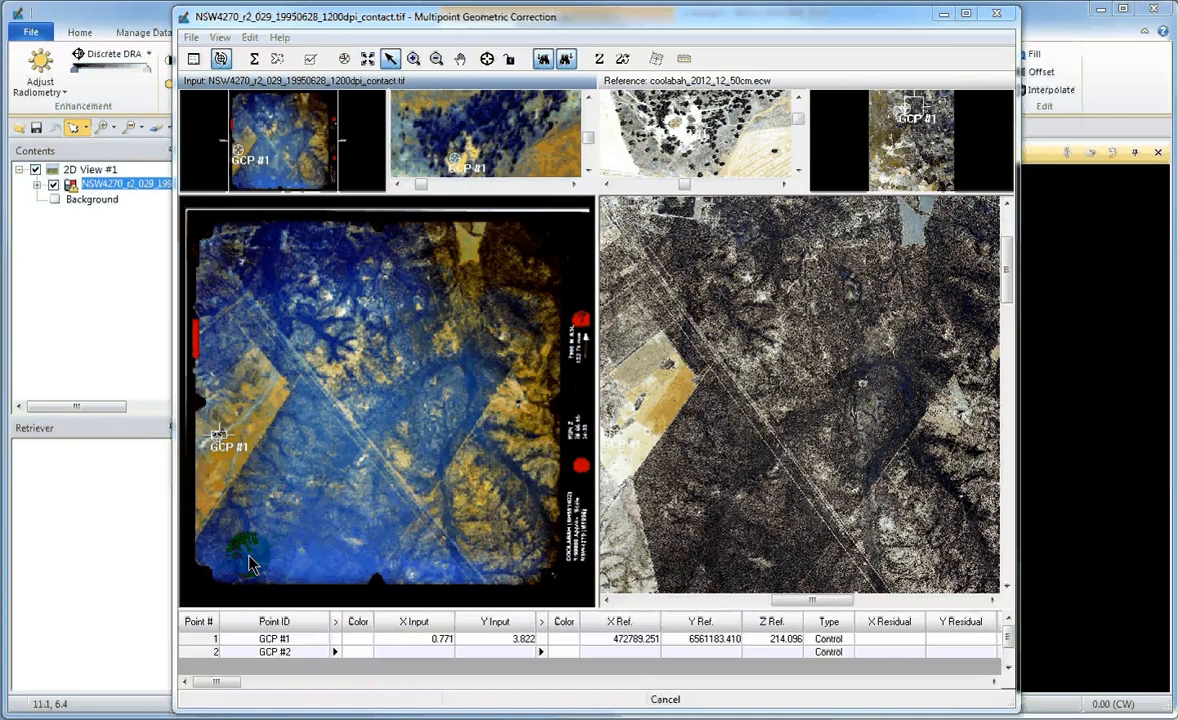
- Place GCP #2 on the northwestern track junction at about 1.52, 7.33 in the input photo and 473934, 6565603 in the reference image
{"action": "left_click", "coordinate": [196, 655]}
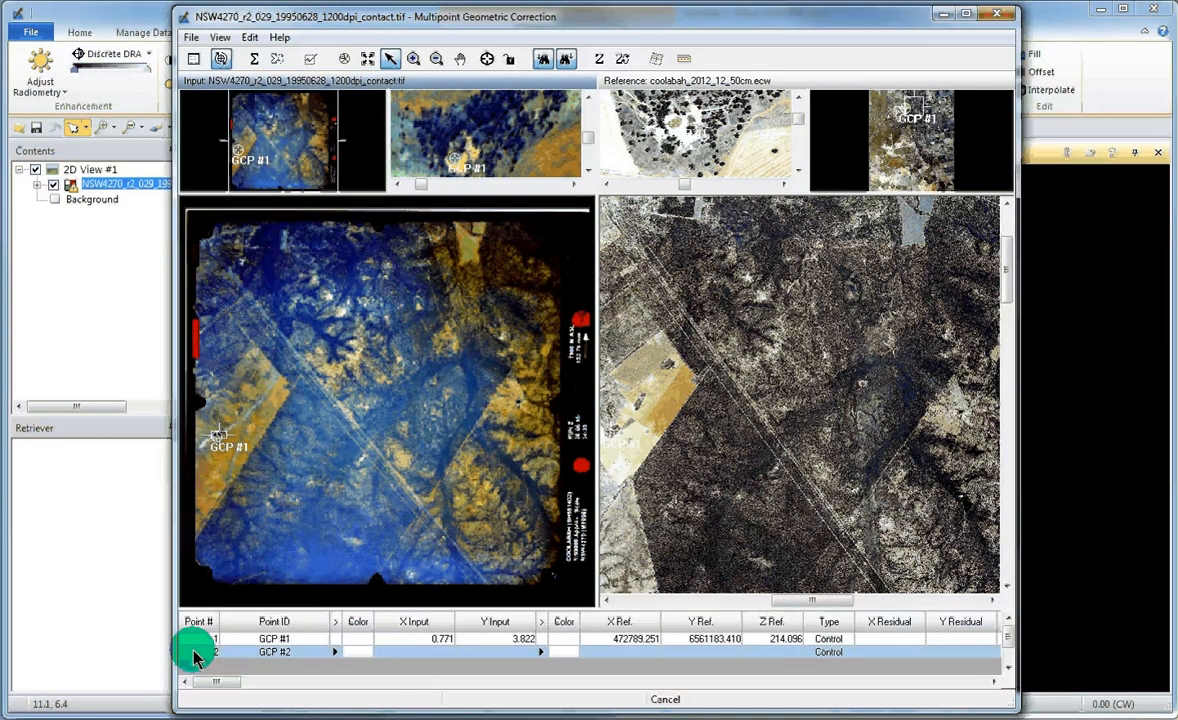
{"action": "left_click", "coordinate": [407, 291]}
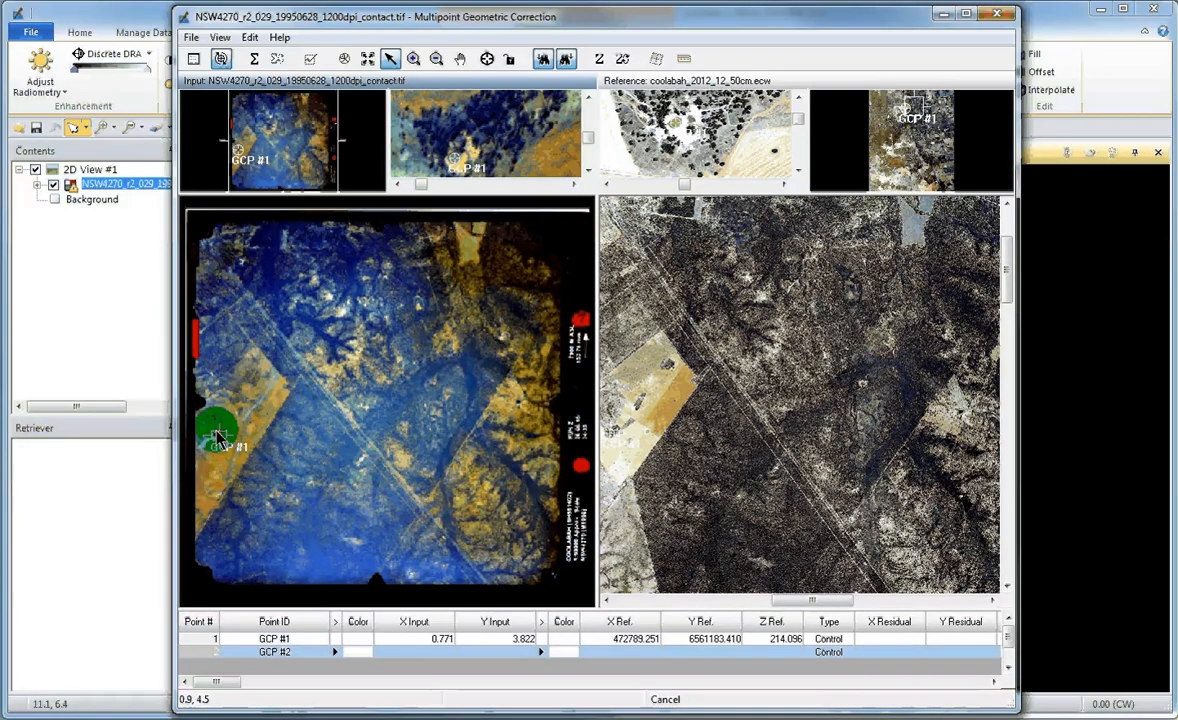
{"action": "left_click", "coordinate": [240, 300]}
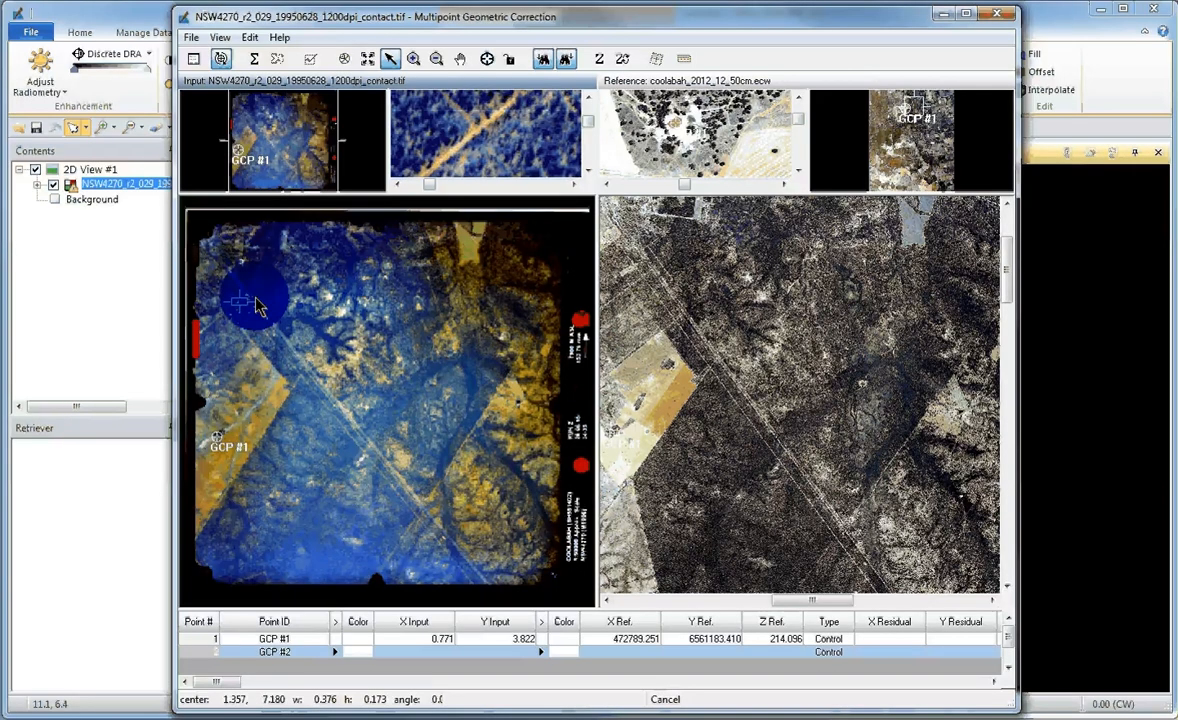
{"action": "left_click_drag", "start_coordinate": [256, 299], "coordinate": [262, 292]}
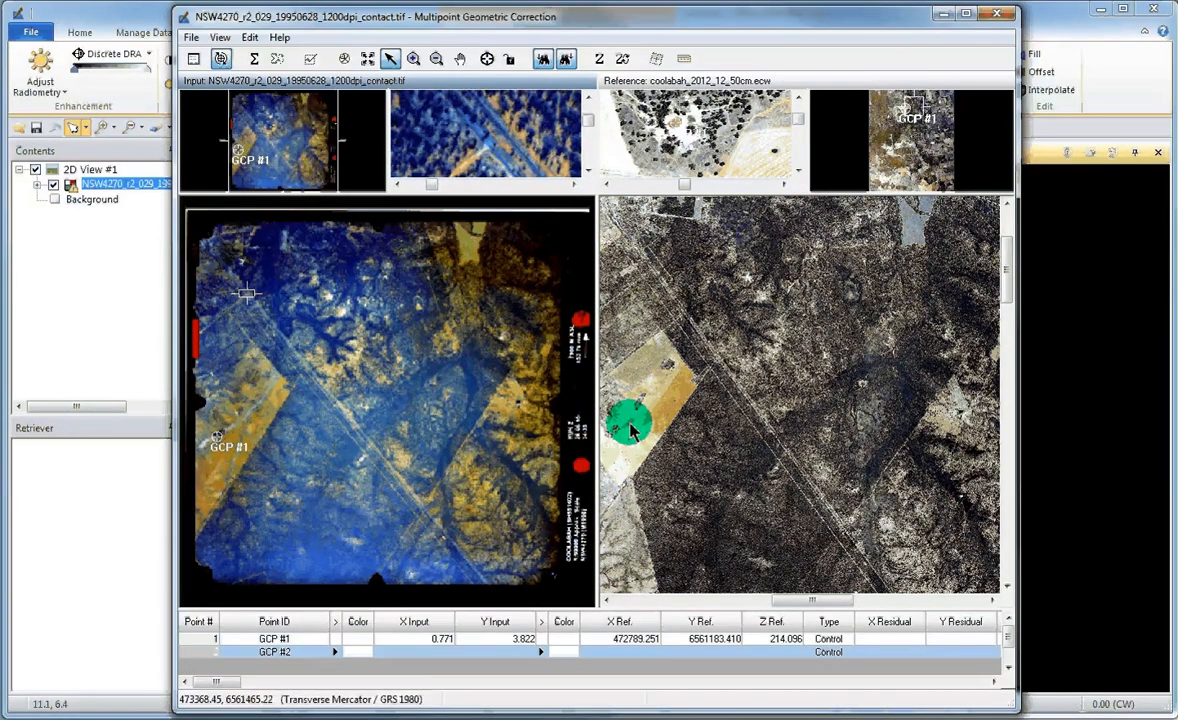
{"action": "mouse_move", "coordinate": [630, 428]}
{"action": "left_mouse_down"}
{"action": "mouse_move", "coordinate": [686, 313]}
{"action": "mouse_move", "coordinate": [666, 270]}
{"action": "left_mouse_up"}
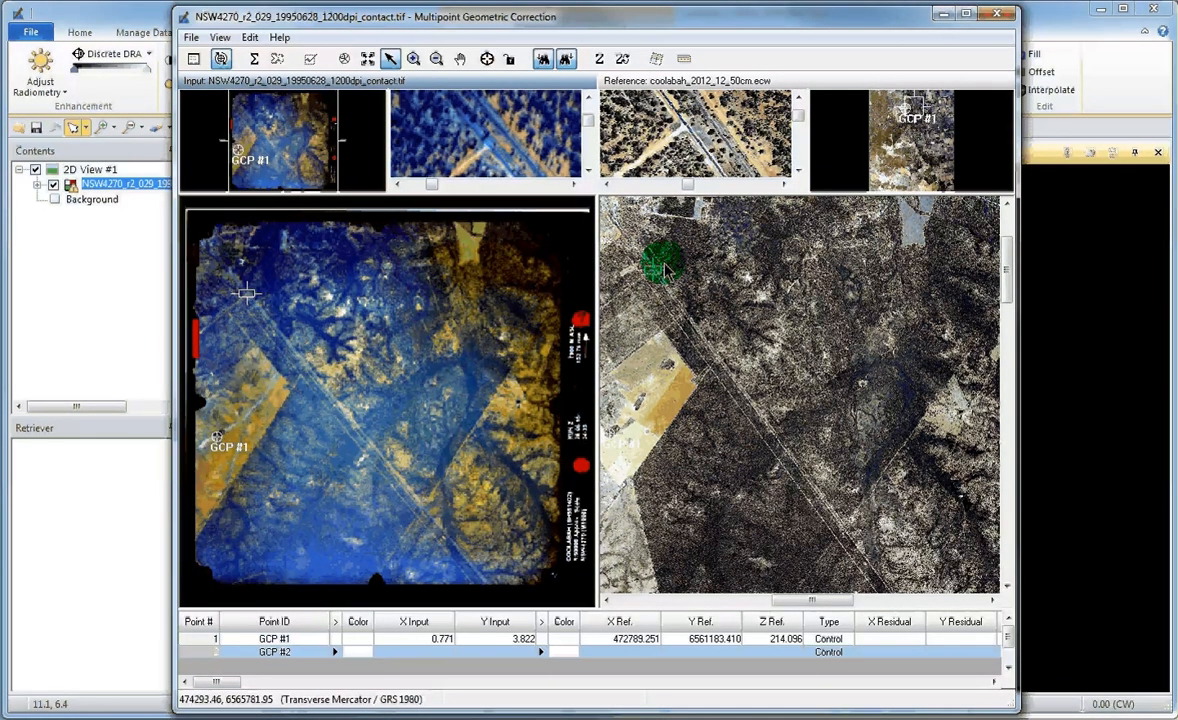
{"action": "left_click", "coordinate": [487, 58]}
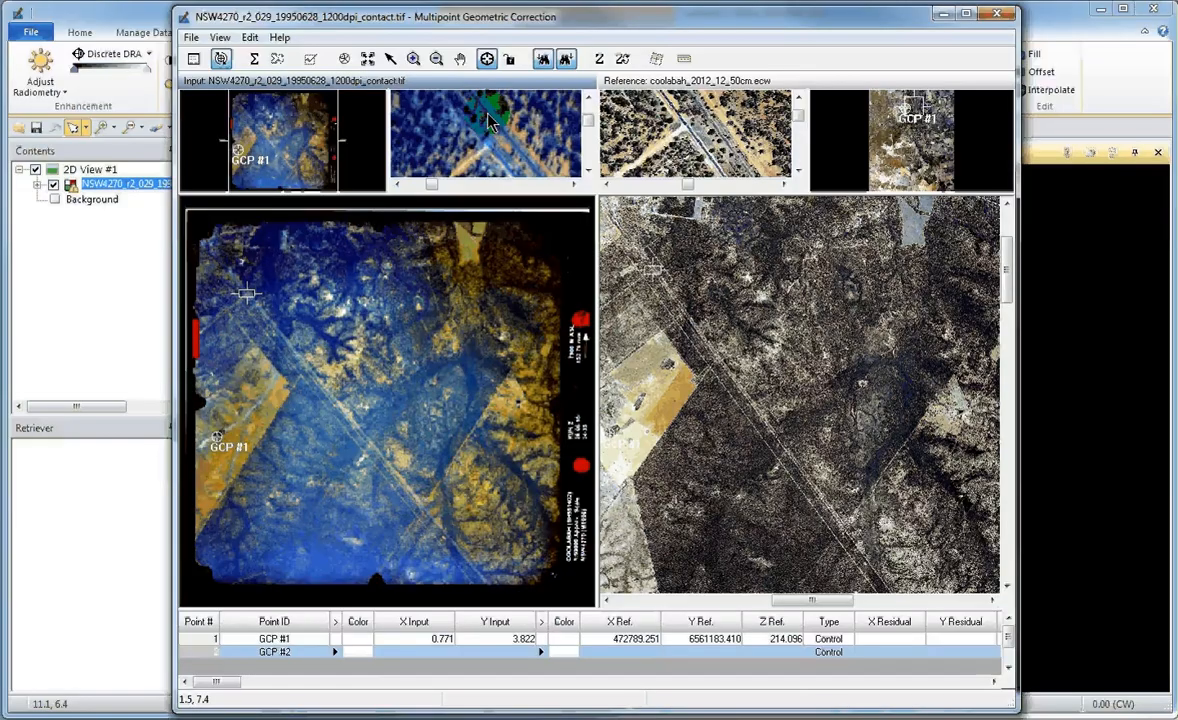
{"action": "left_click", "coordinate": [488, 150]}
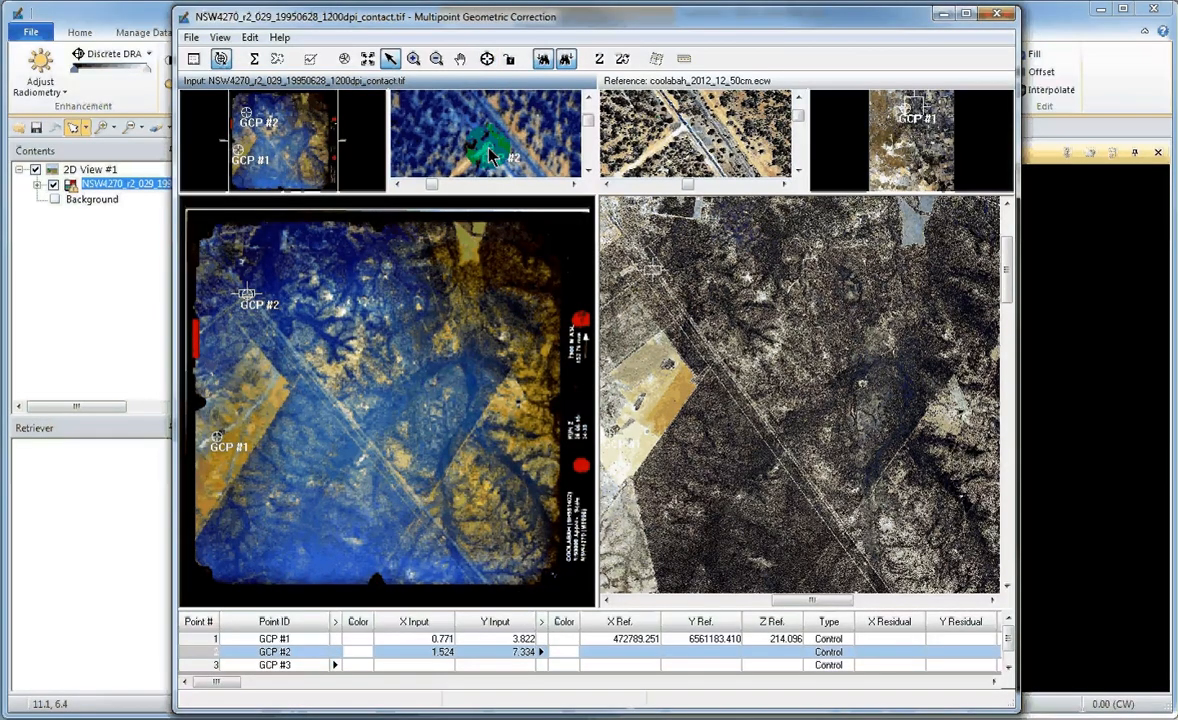
{"action": "left_click", "coordinate": [487, 58]}
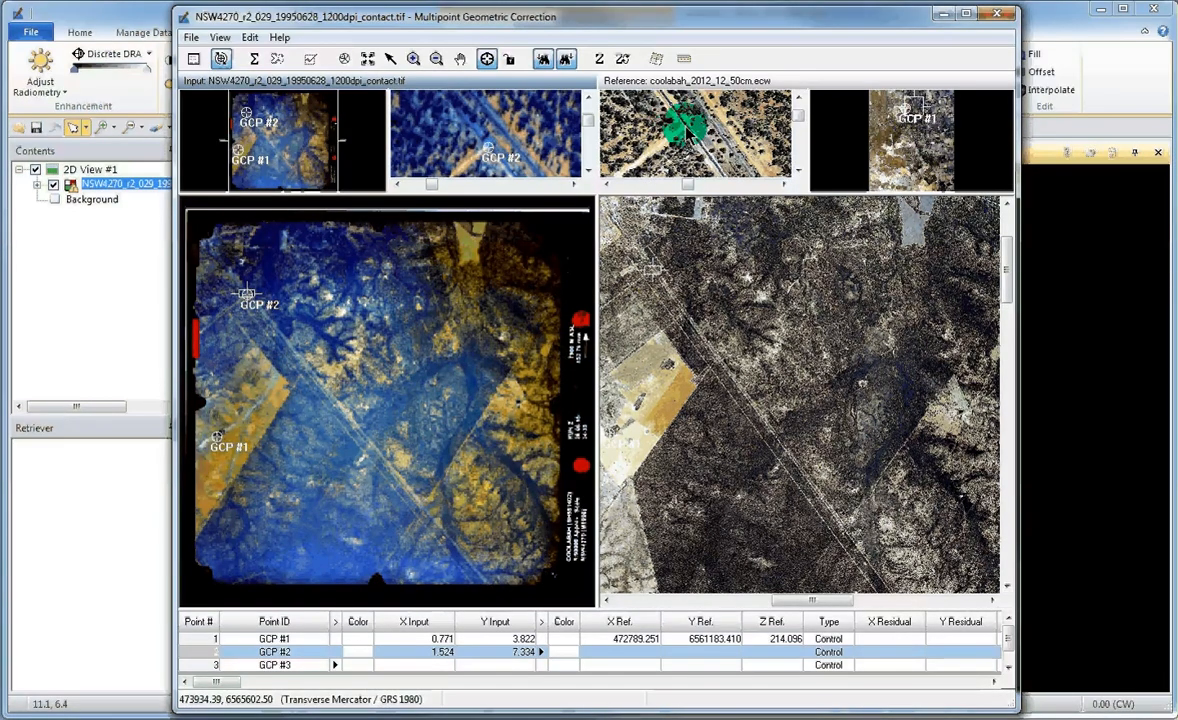
{"action": "left_click", "coordinate": [690, 128]}
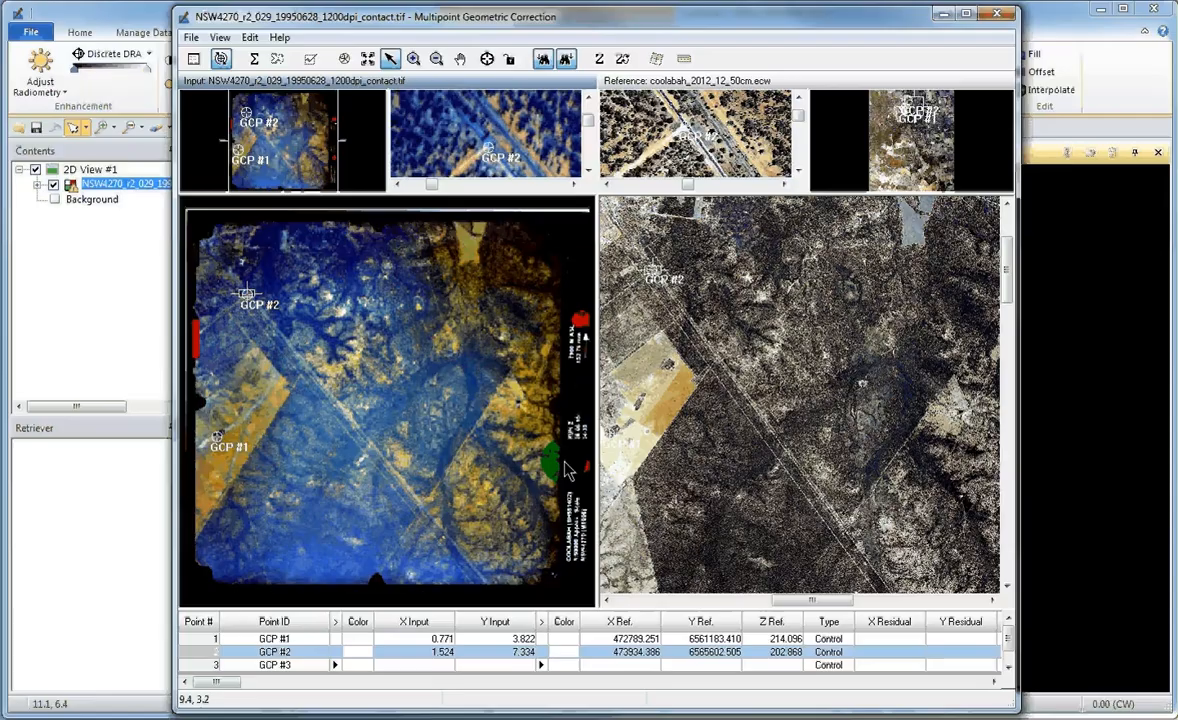
- Enable Keep Current Tool and place GCP #3 on the track crossing at about 2.86, 5.33 in the input and 475504, 6562956 in the reference
{"action": "left_click", "coordinate": [509, 60]}
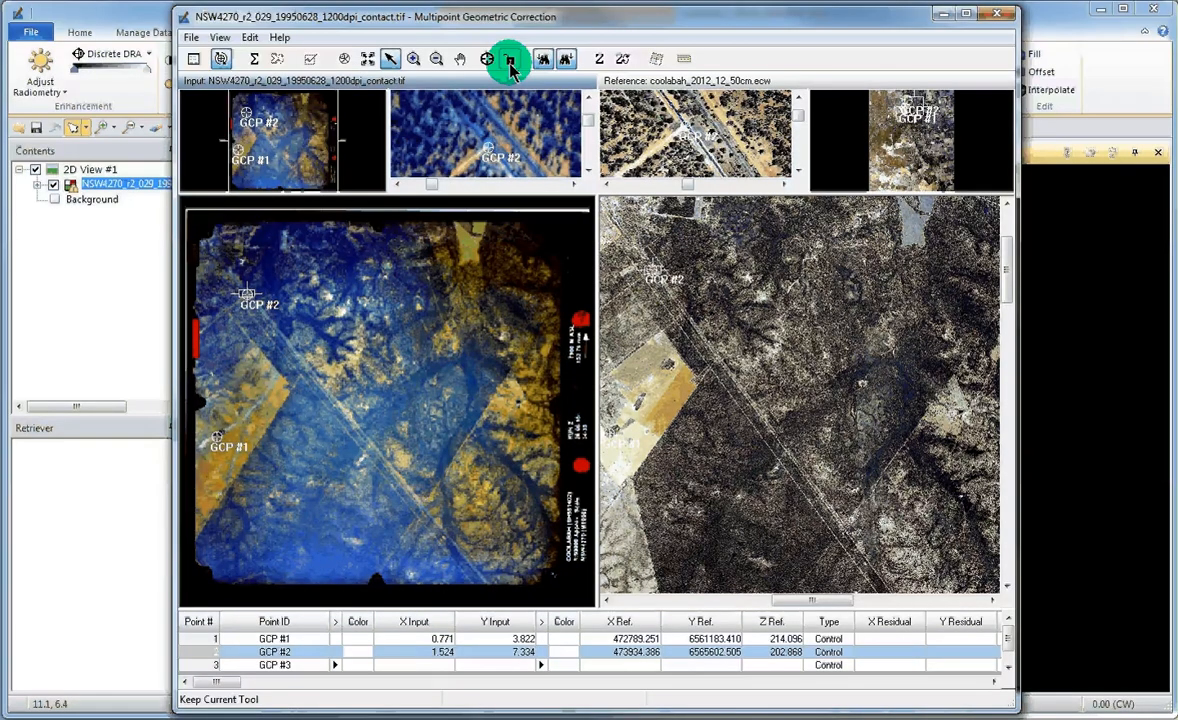
{"action": "left_click", "coordinate": [391, 60]}
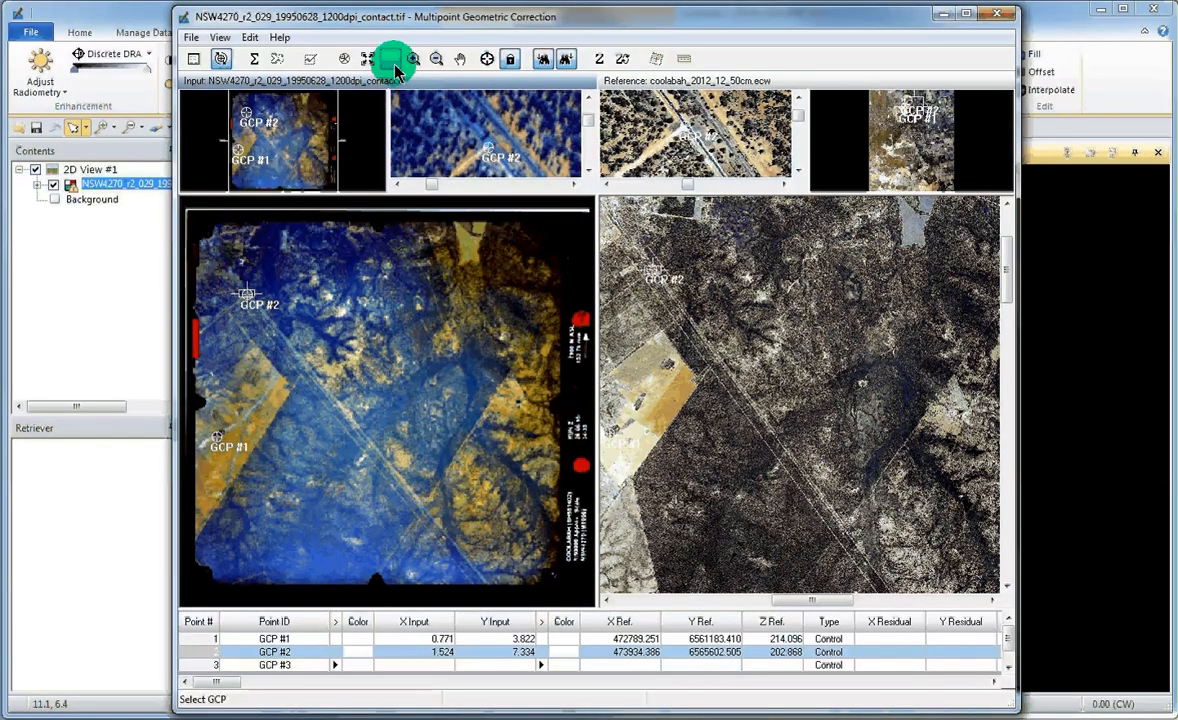
{"action": "left_click", "coordinate": [262, 291]}
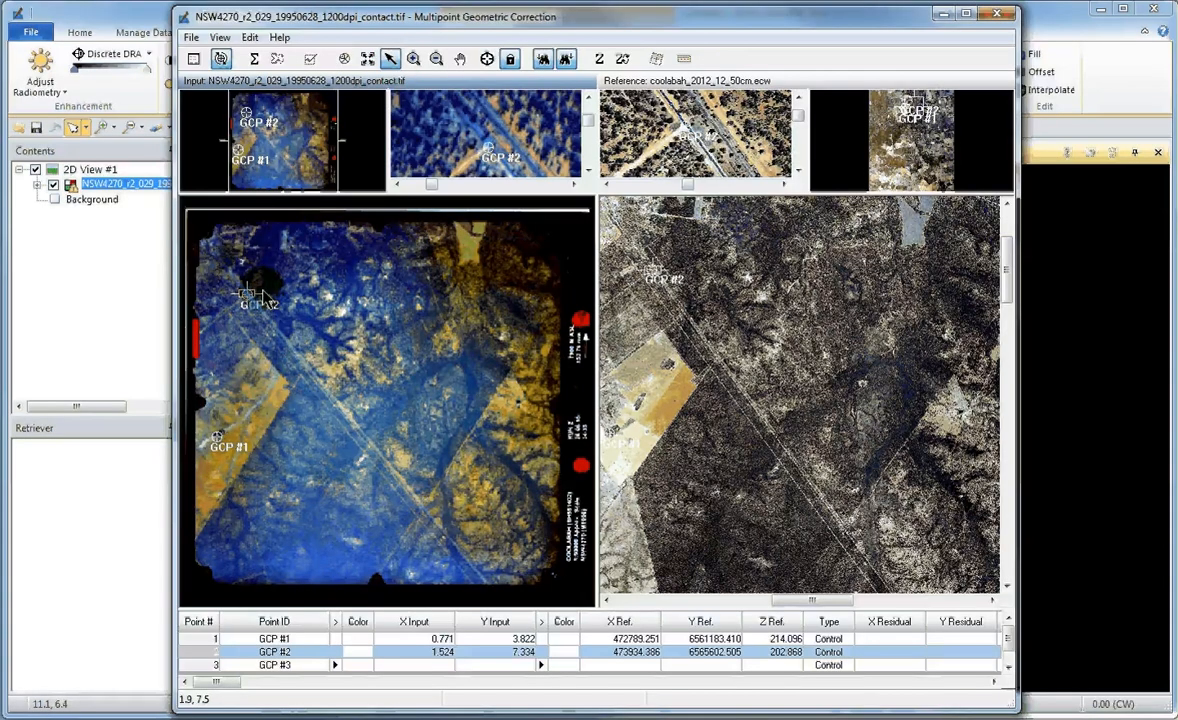
{"action": "left_click_drag", "start_coordinate": [263, 293], "coordinate": [321, 371]}
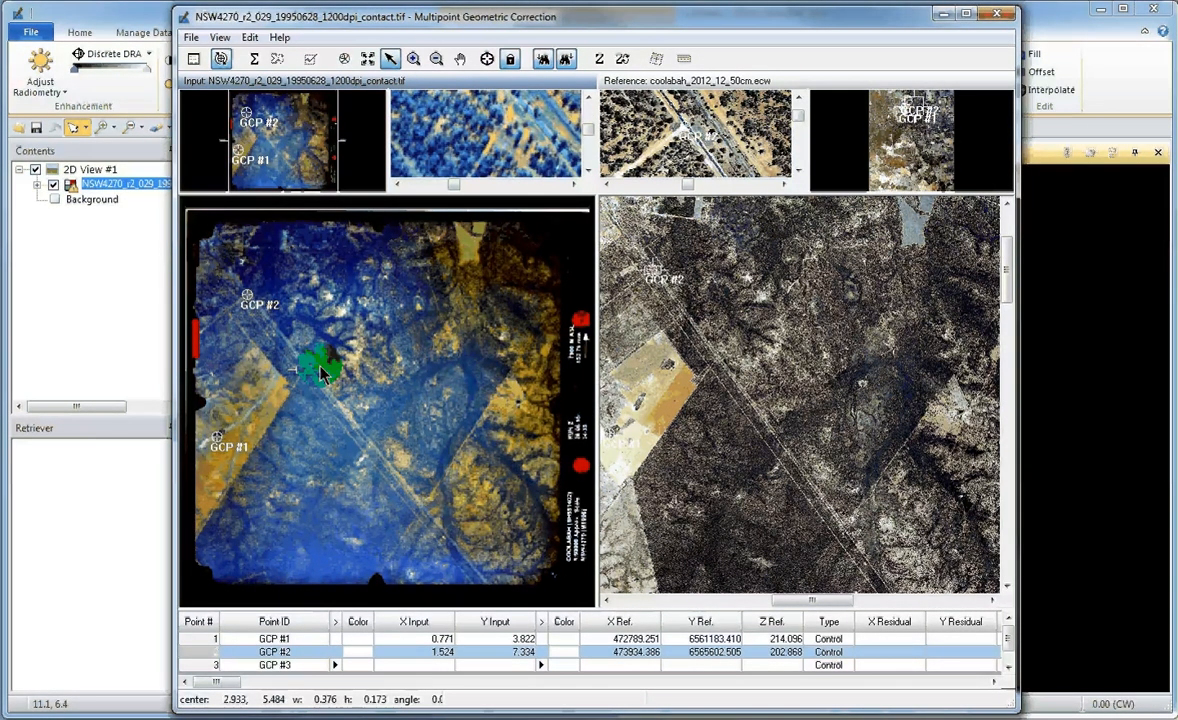
{"action": "left_click_drag", "start_coordinate": [321, 373], "coordinate": [318, 379]}
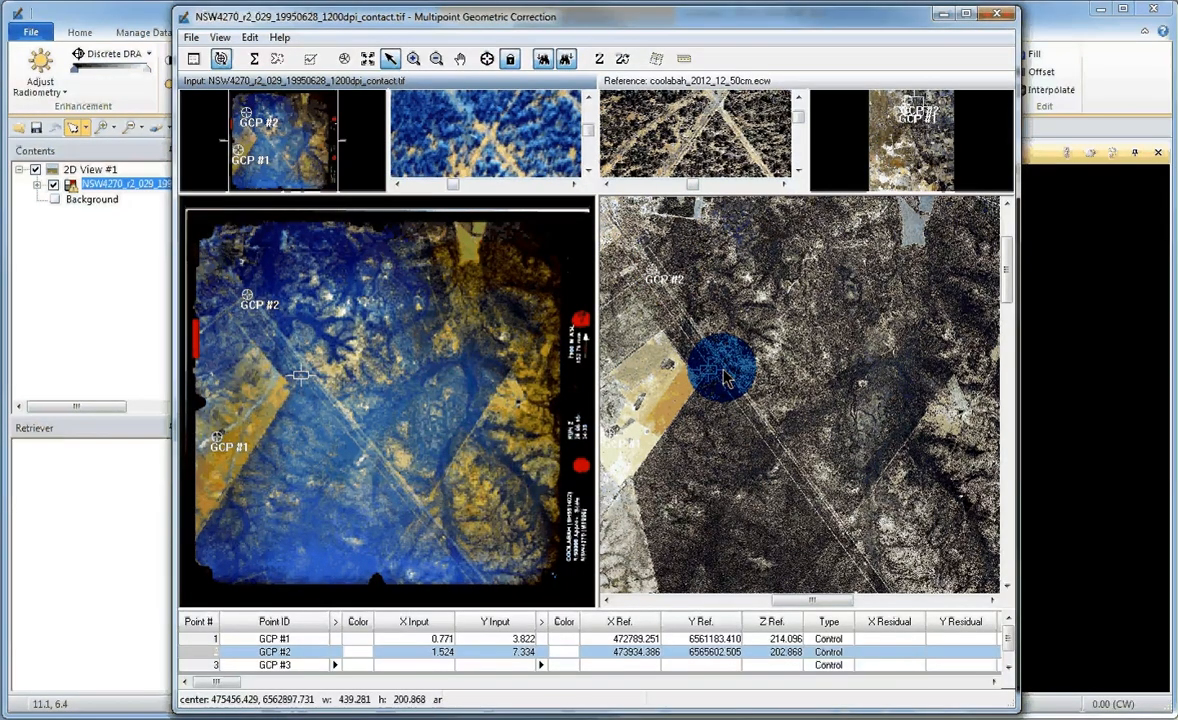
{"action": "left_click", "coordinate": [487, 58]}
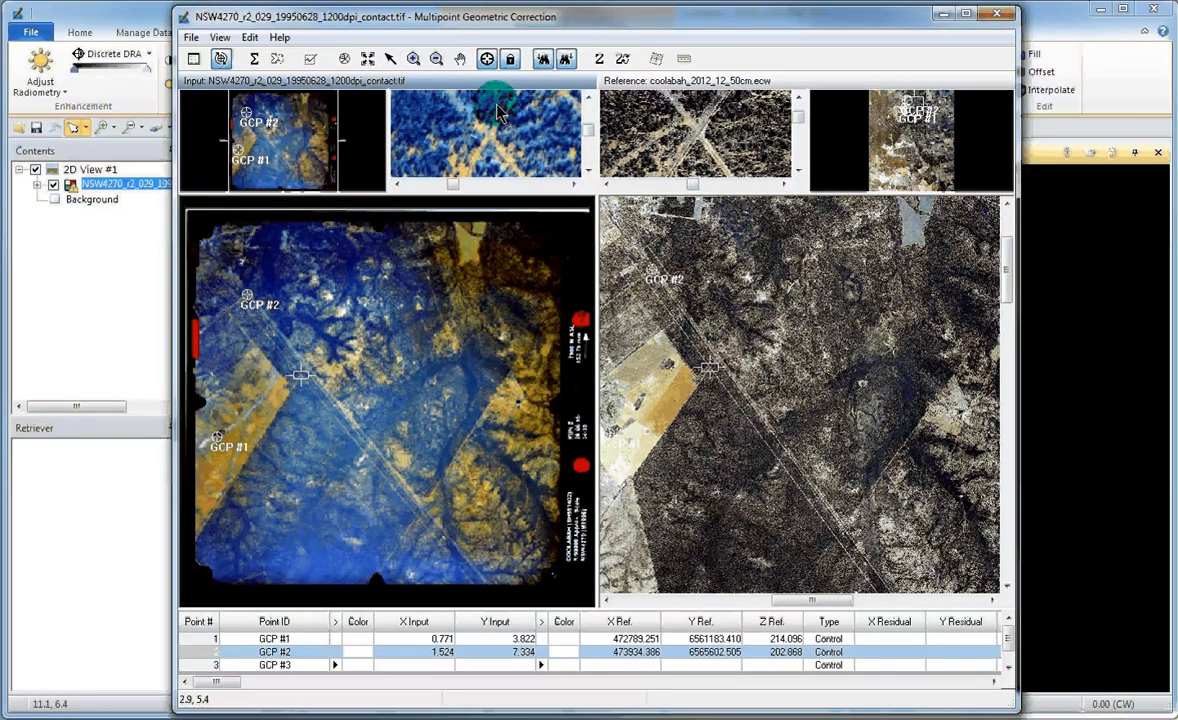
{"action": "left_click", "coordinate": [492, 130]}
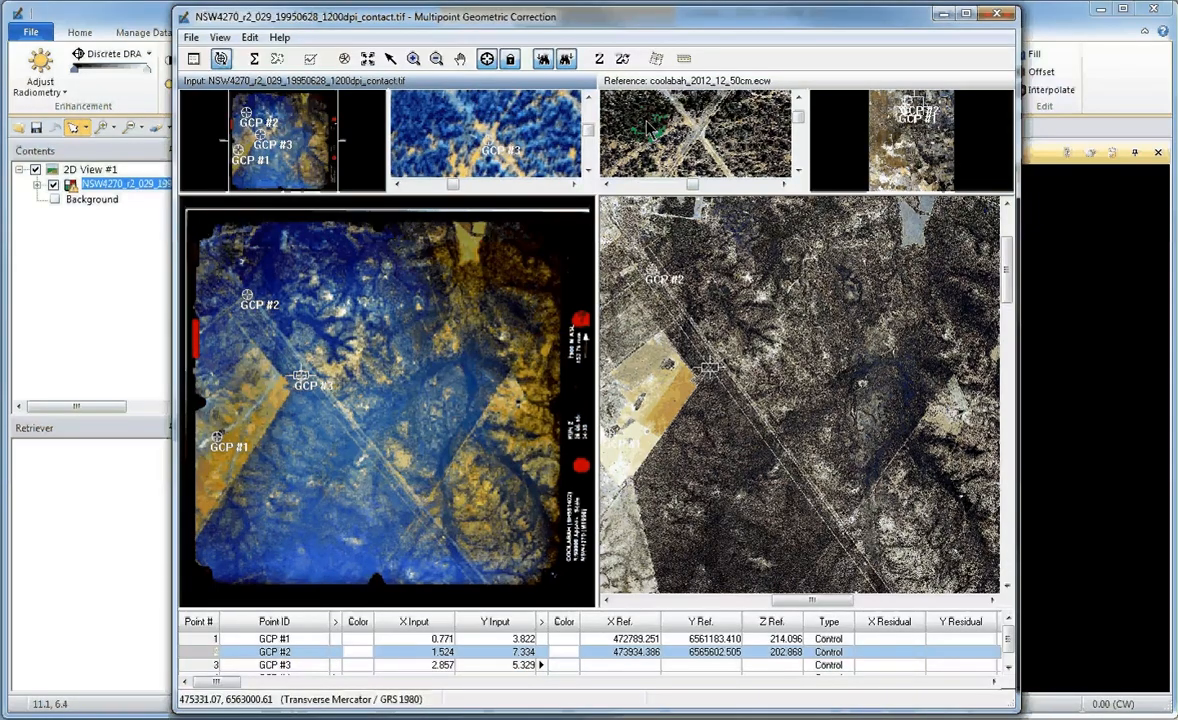
{"action": "left_click", "coordinate": [699, 140]}
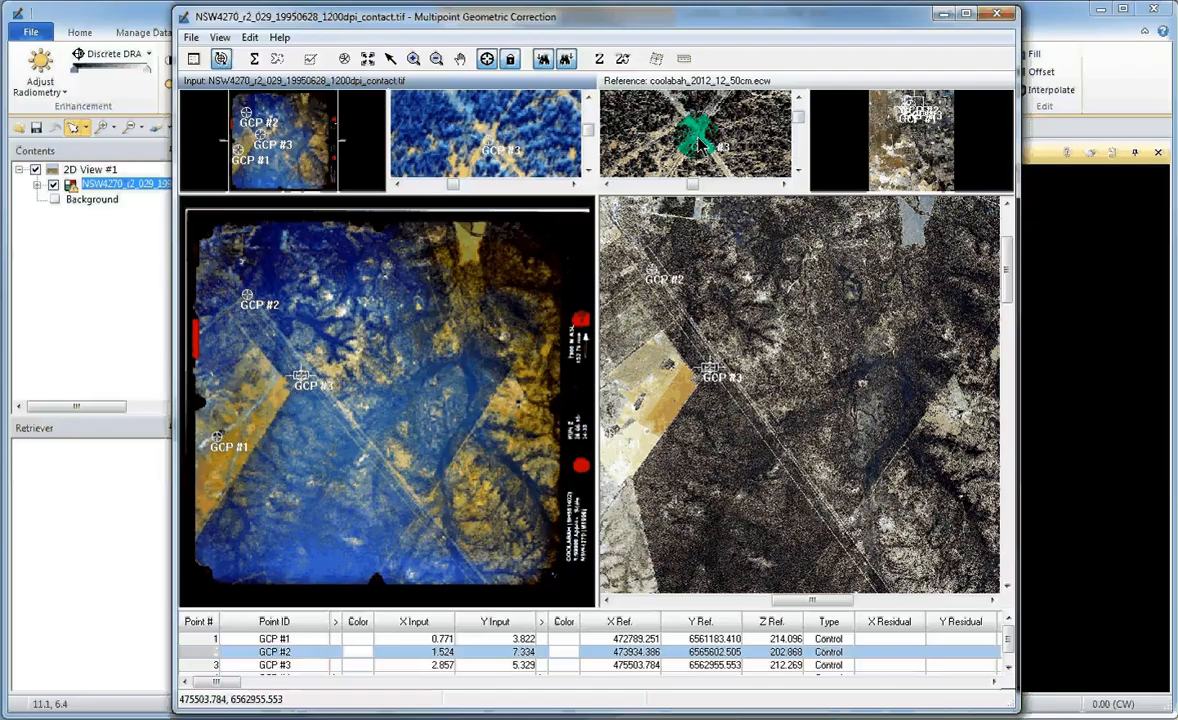
{"action": "left_click", "coordinate": [462, 58]}
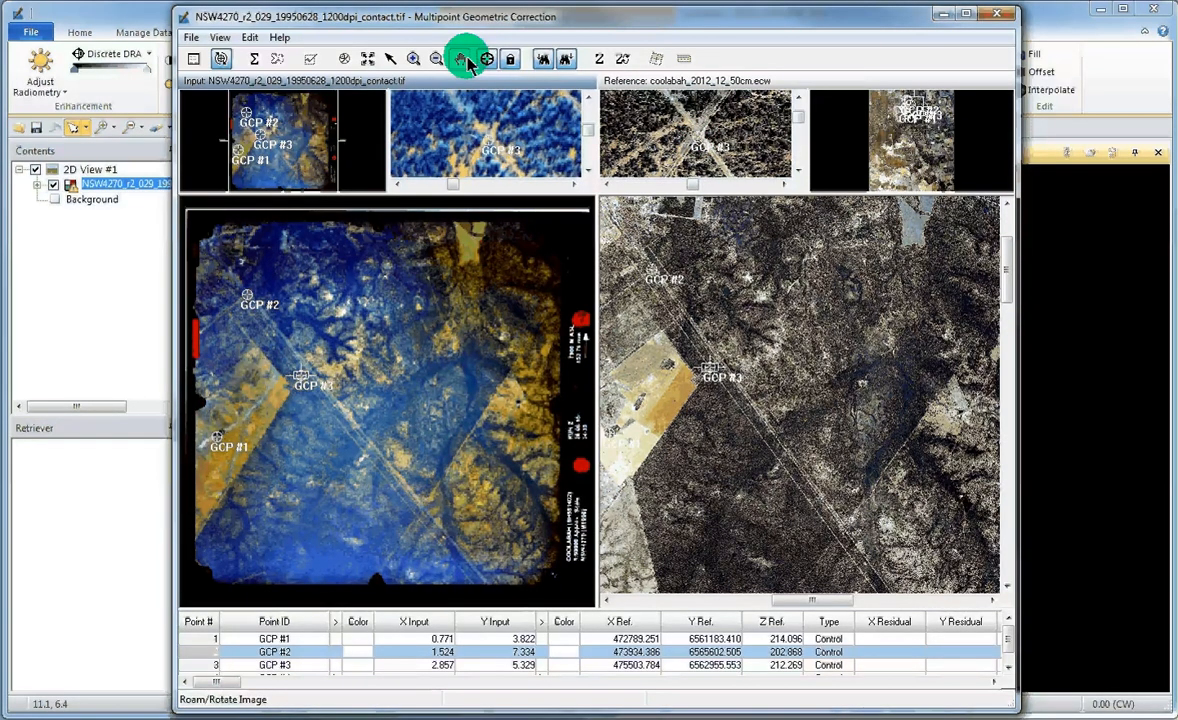
- Place GCP #4 to GCP #9 on matching features spread across the input photo and the reference image
{"action": "left_click", "coordinate": [452, 401]}
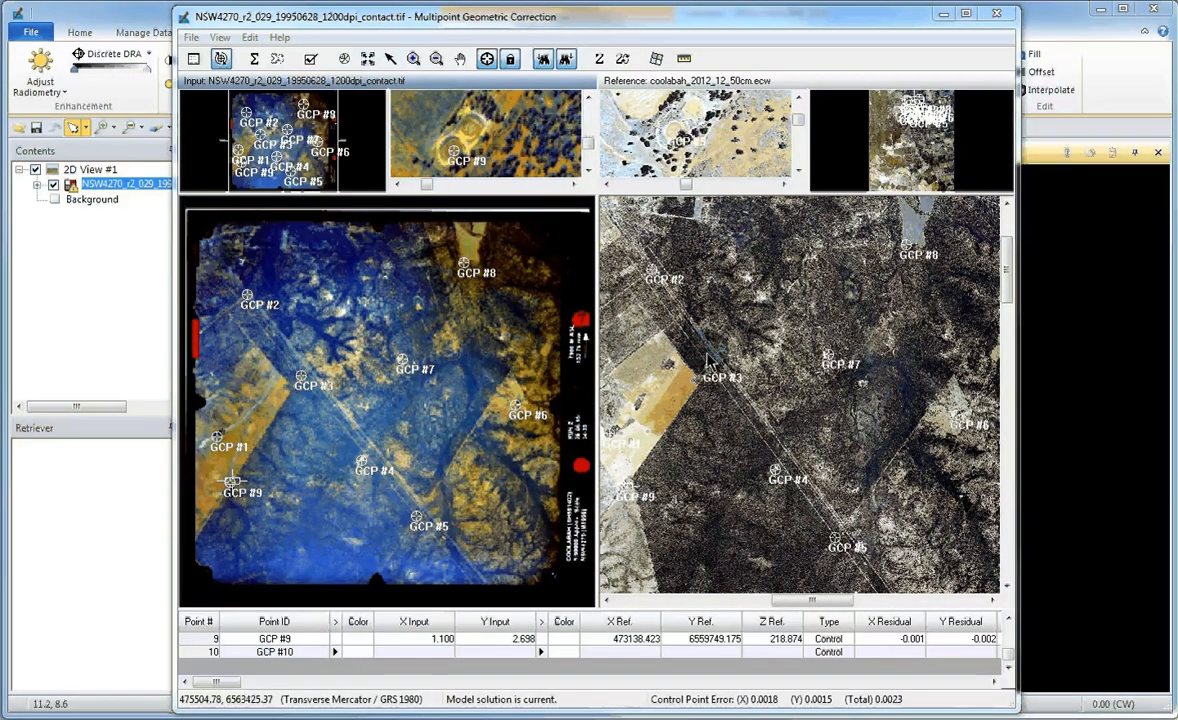
{"action": "left_click", "coordinate": [621, 525]}
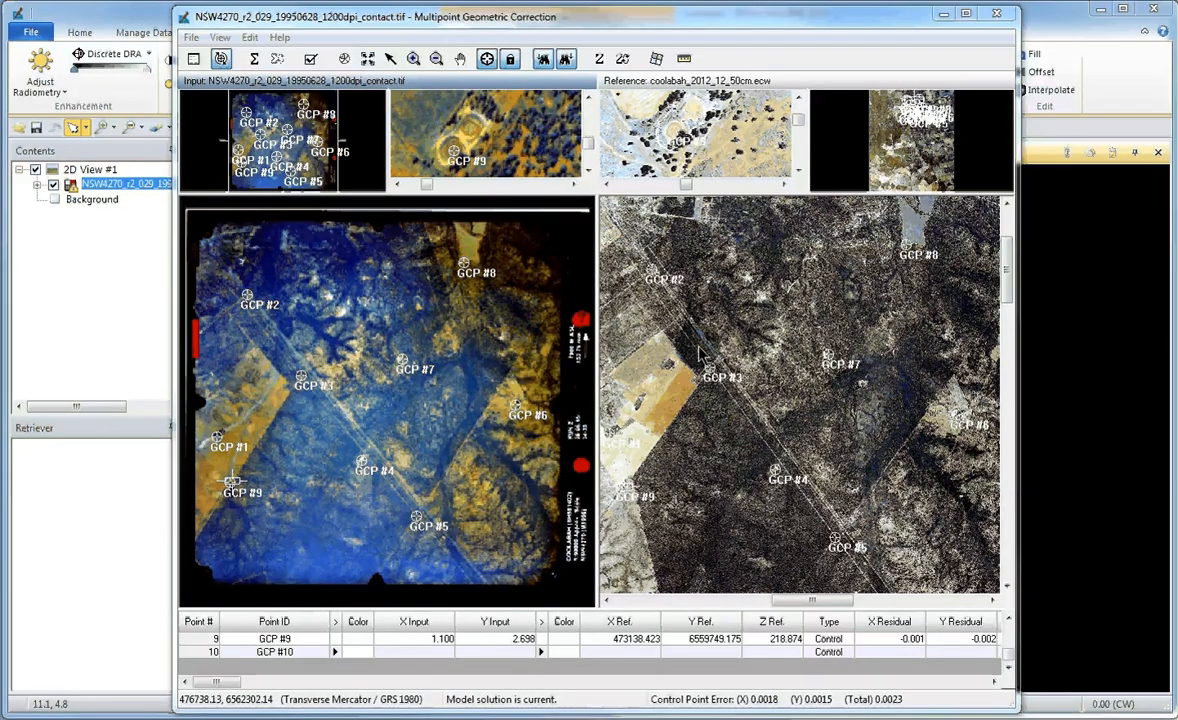
- Set up resampling of the corrected photo to the output file 4270_29ro.img in the Recto folder
{"action": "left_click", "coordinate": [656, 60]}
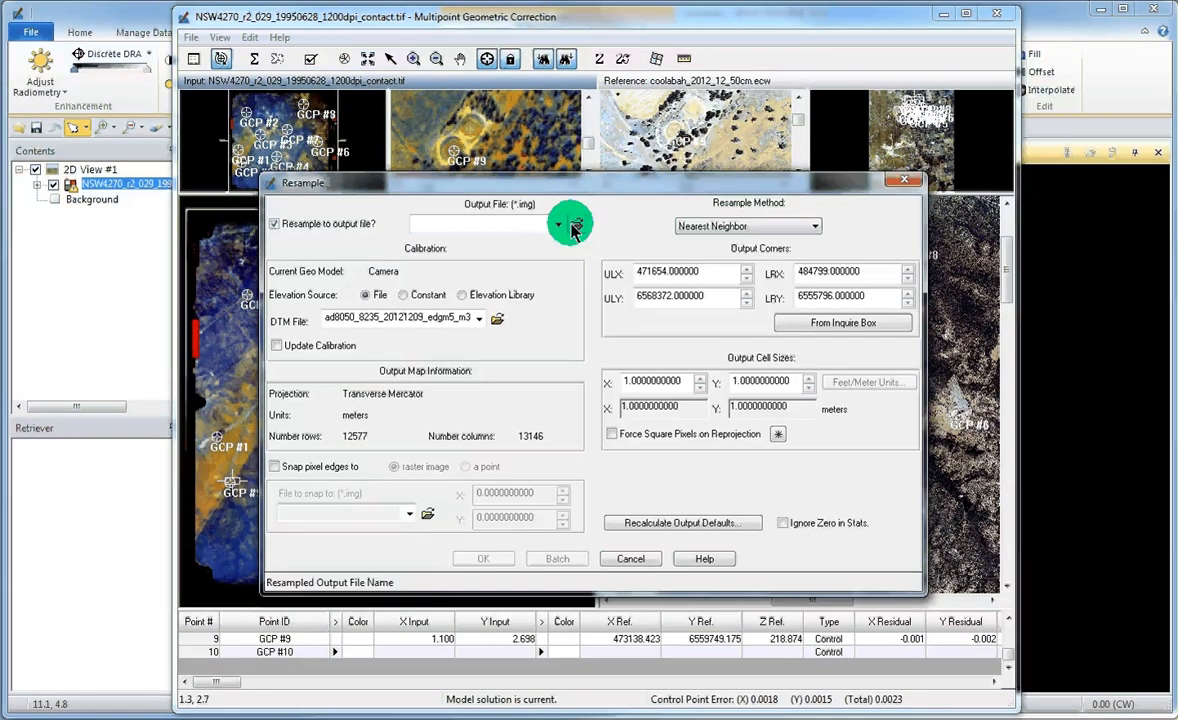
{"action": "left_click", "coordinate": [576, 228]}
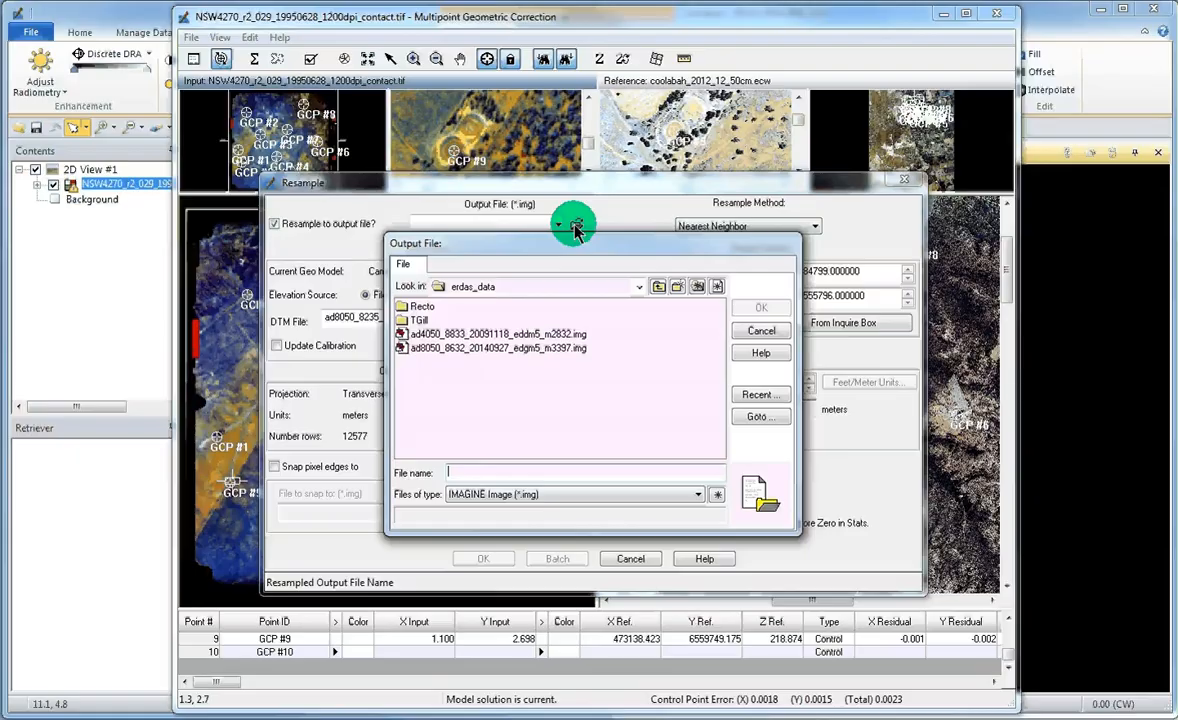
{"action": "double_click", "coordinate": [424, 306]}
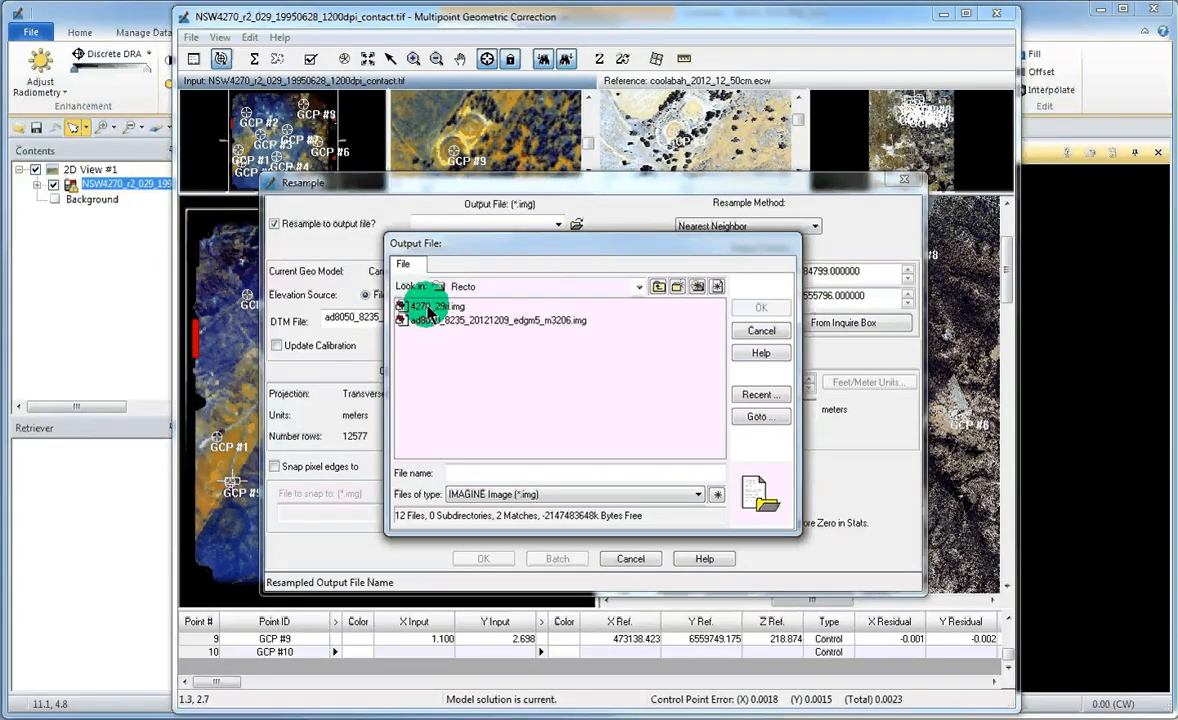
{"action": "left_click", "coordinate": [432, 307]}
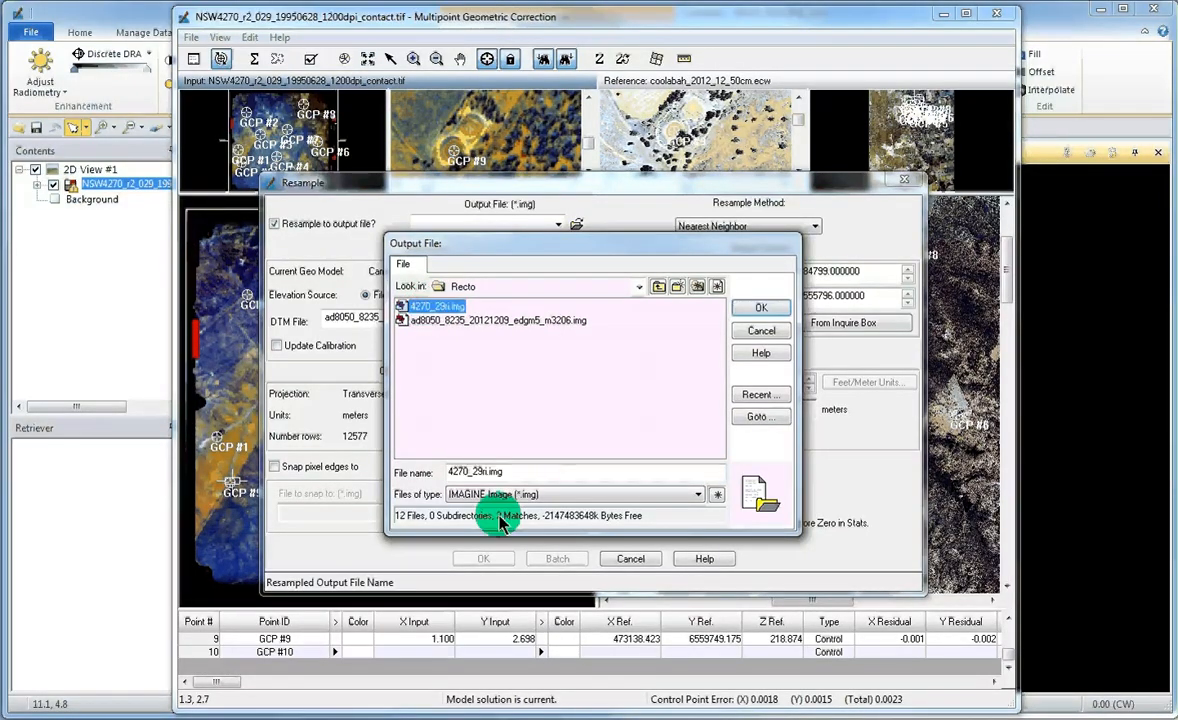
{"action": "left_click", "coordinate": [539, 469]}
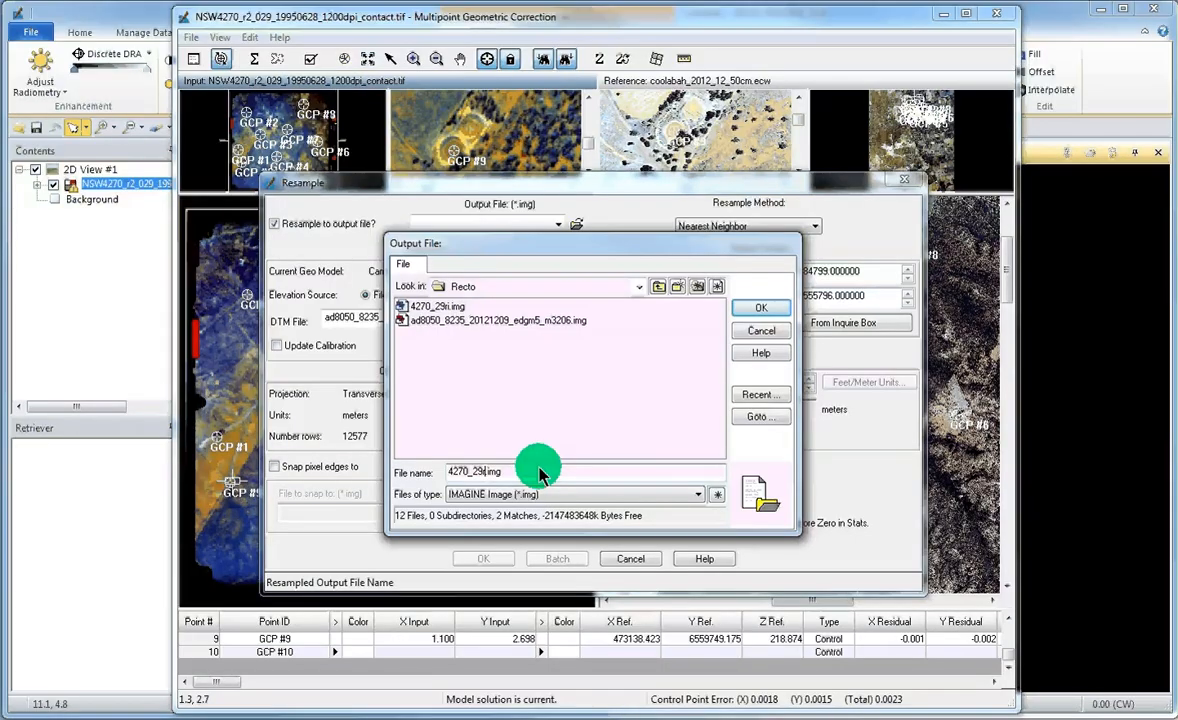
{"action": "left_click", "coordinate": [770, 311]}
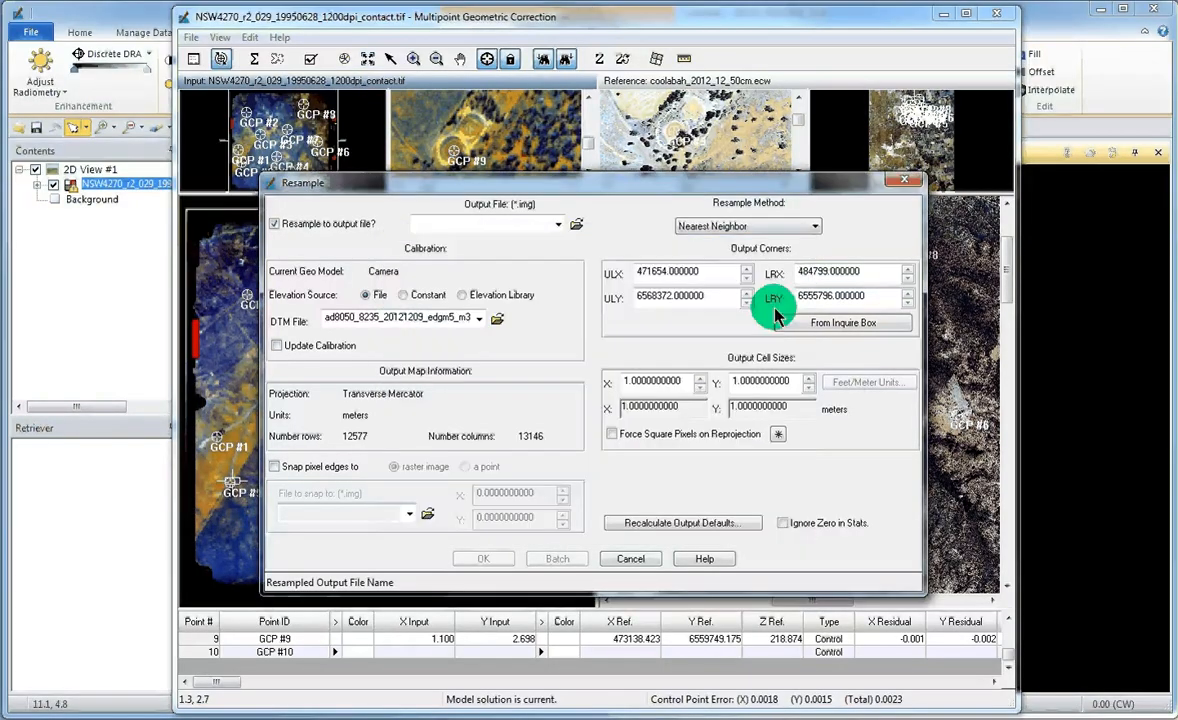
- Resample the photo using Bilinear Interpolation with zero values ignored in the statistics
{"action": "left_click", "coordinate": [812, 228]}
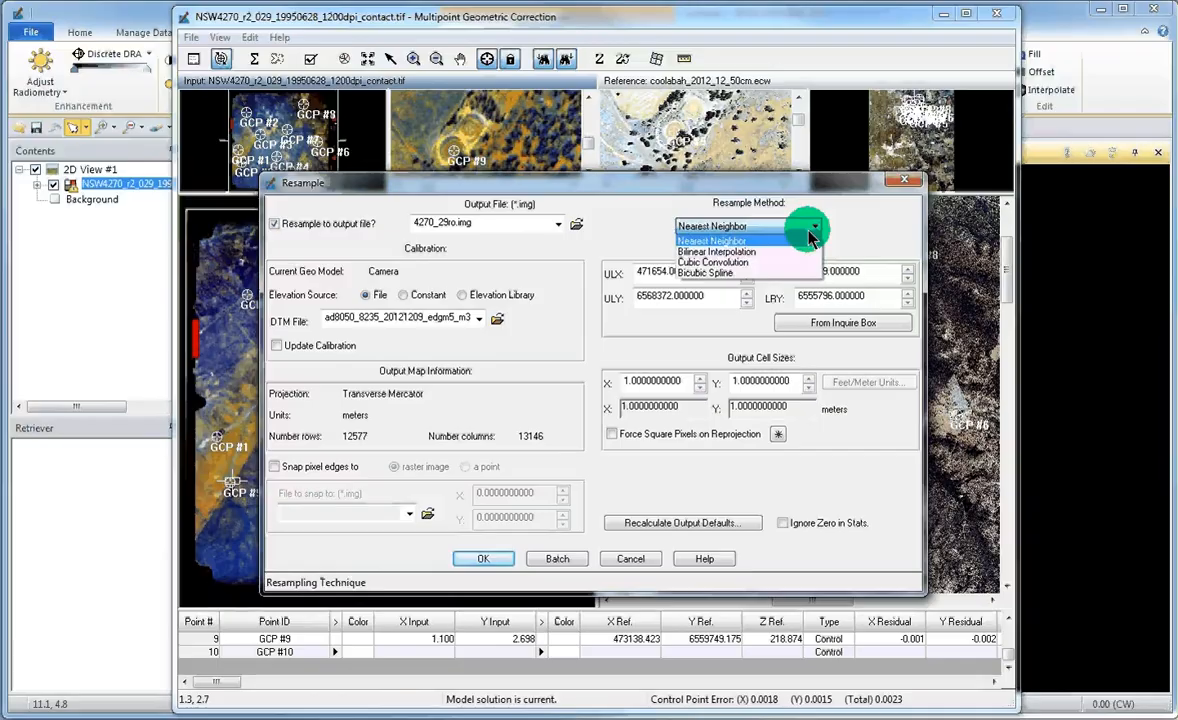
{"action": "left_click", "coordinate": [764, 252]}
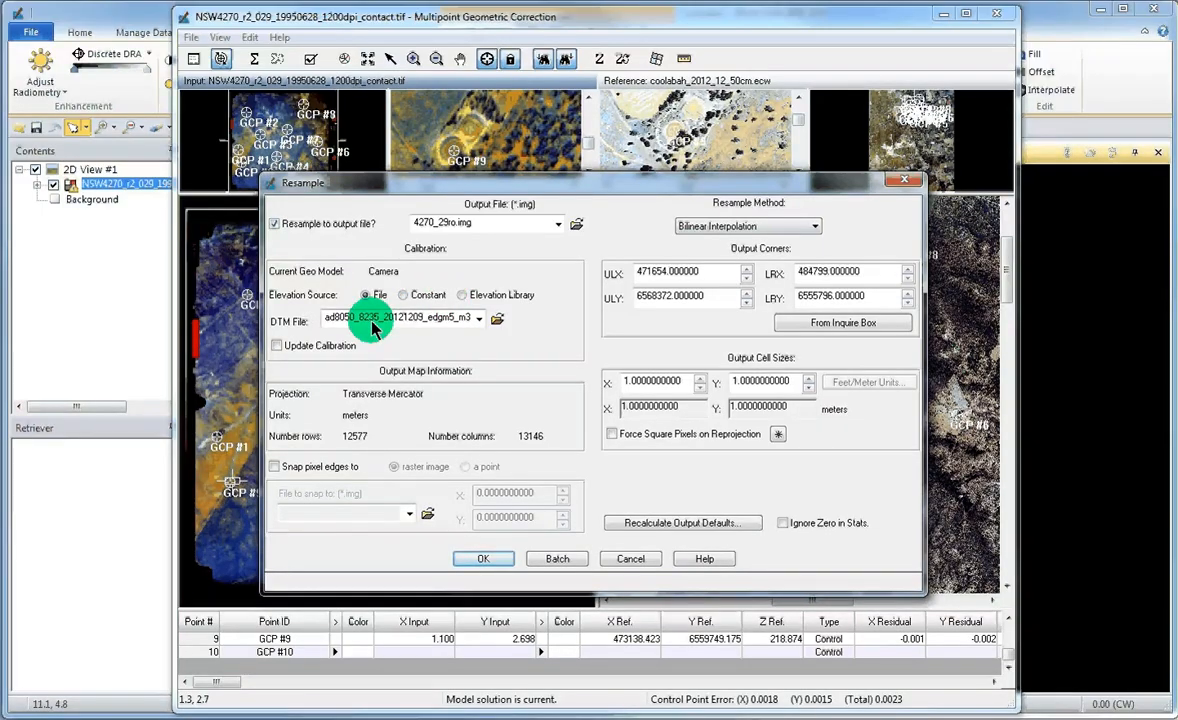
{"action": "left_click", "coordinate": [826, 515]}
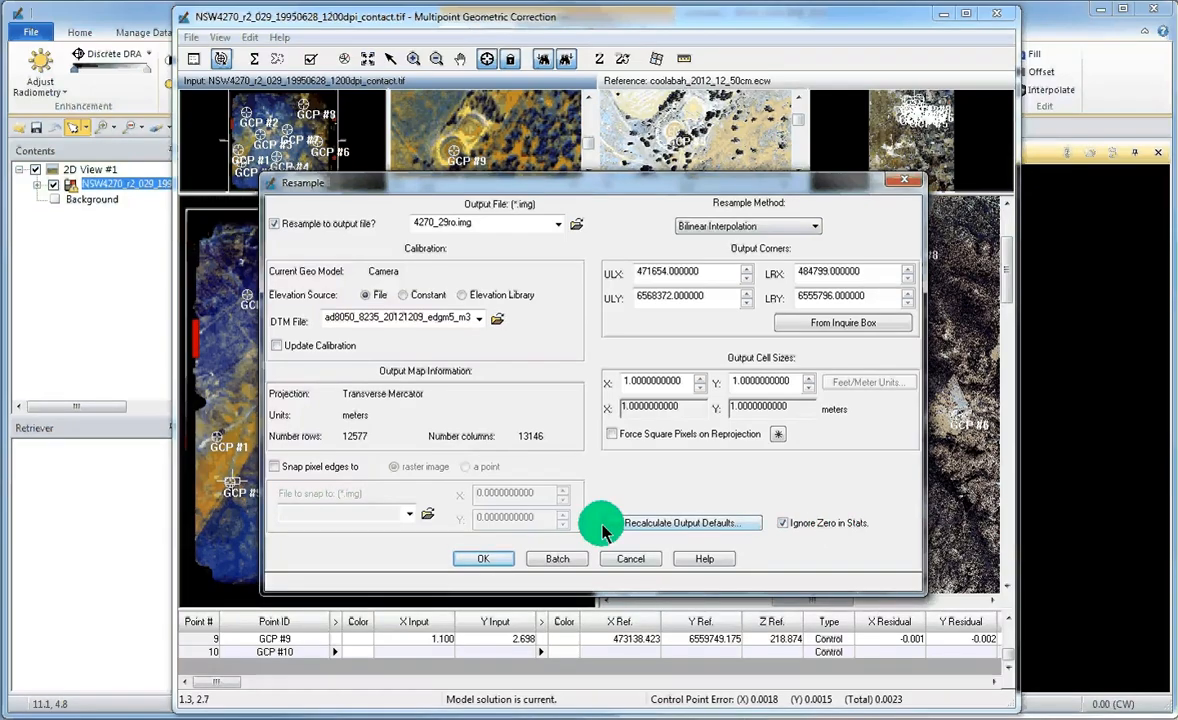
{"action": "left_click", "coordinate": [486, 558]}
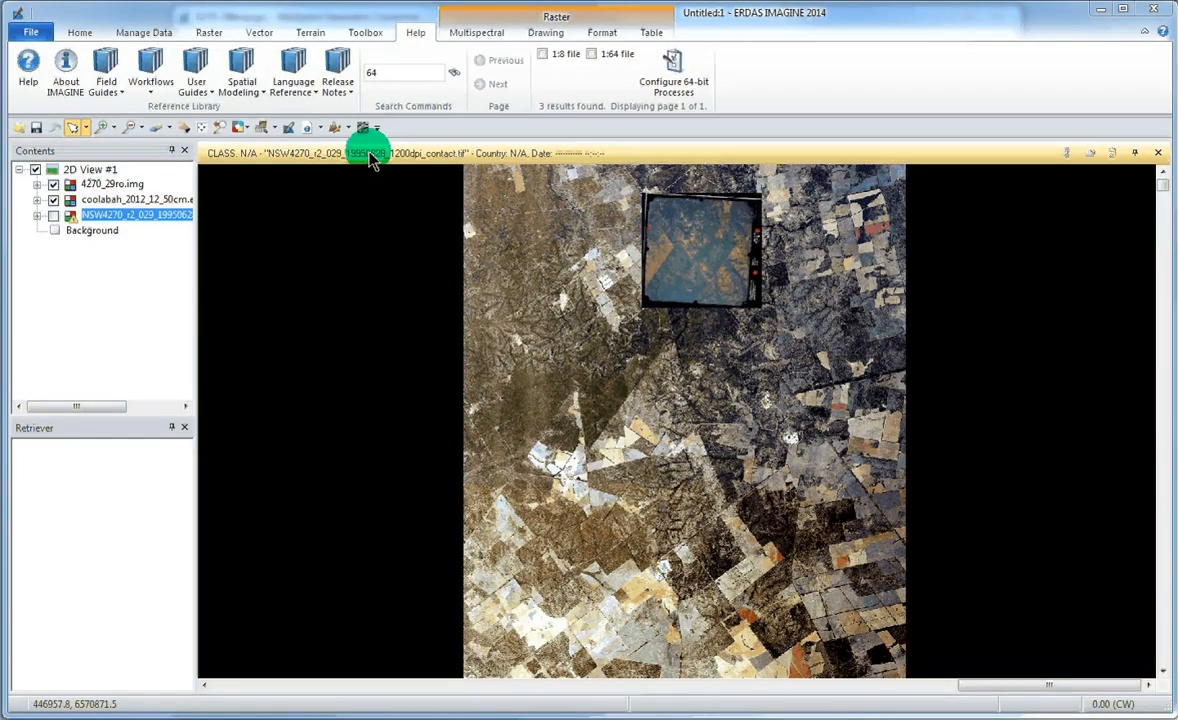
- Examine how the orthorectified 4270_29ro.img aligns with the coolabah reference image by swiping it left to right at closer range
{"action": "left_click", "coordinate": [80, 33]}
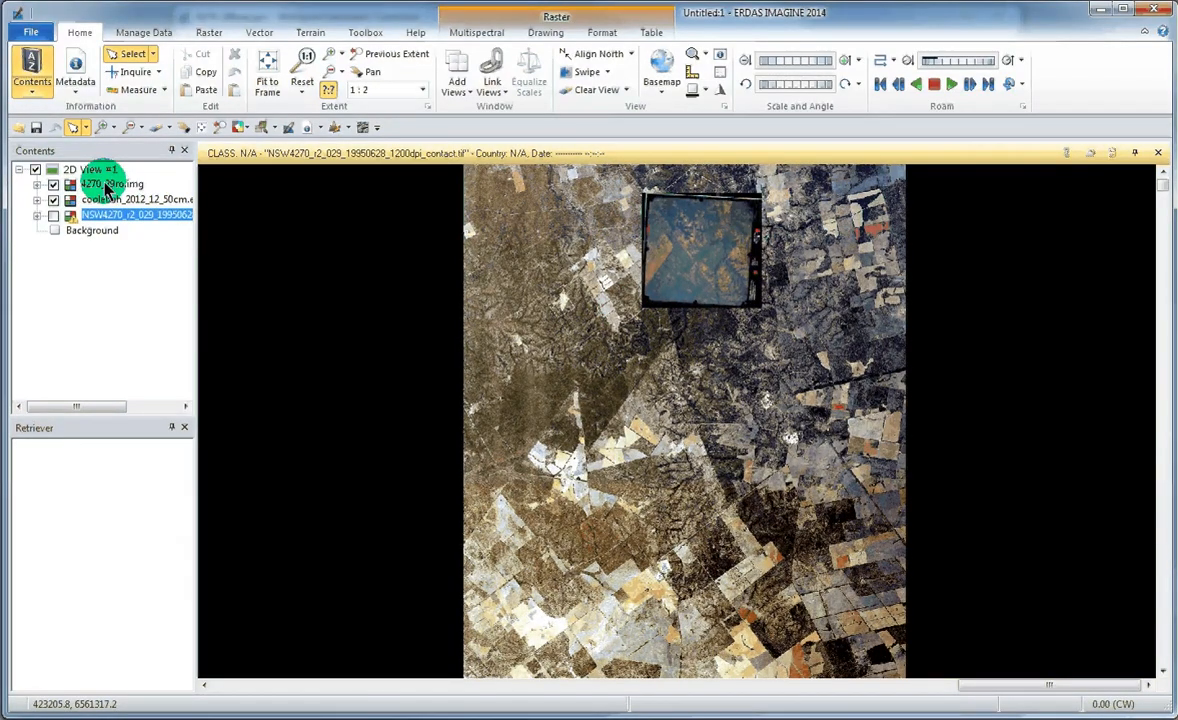
{"action": "left_click", "coordinate": [329, 55]}
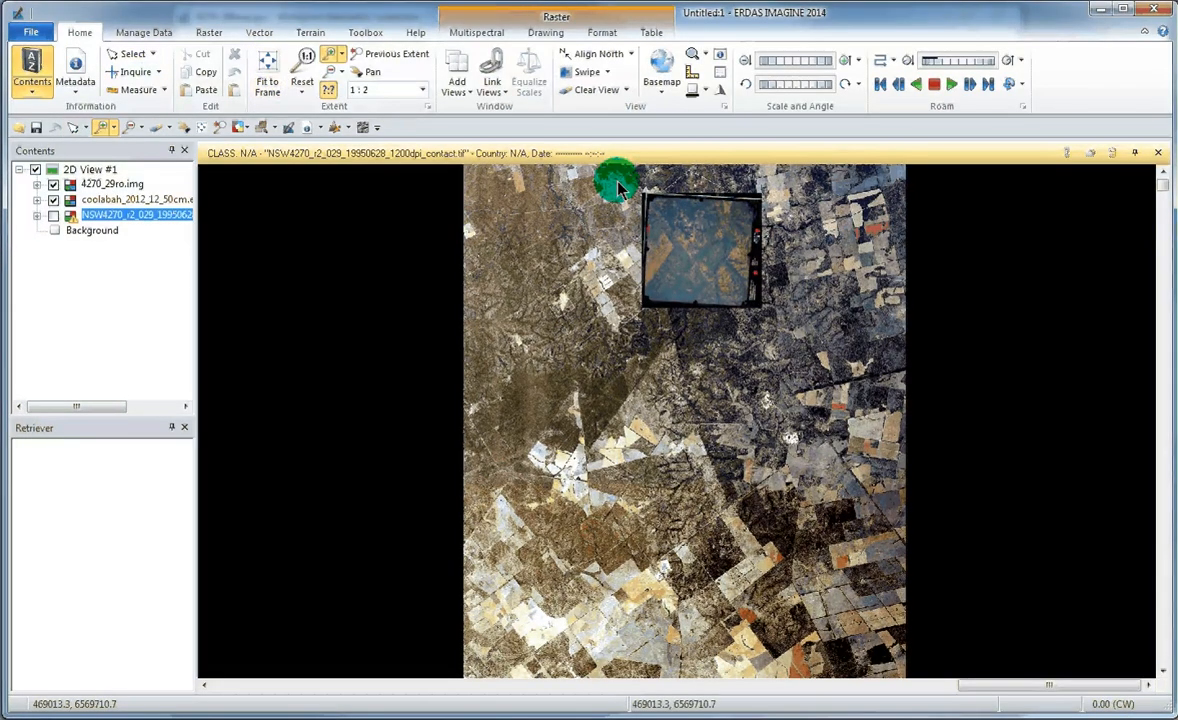
{"action": "left_click_drag", "start_coordinate": [619, 190], "coordinate": [800, 333]}
{"action": "left_click", "coordinate": [589, 75]}
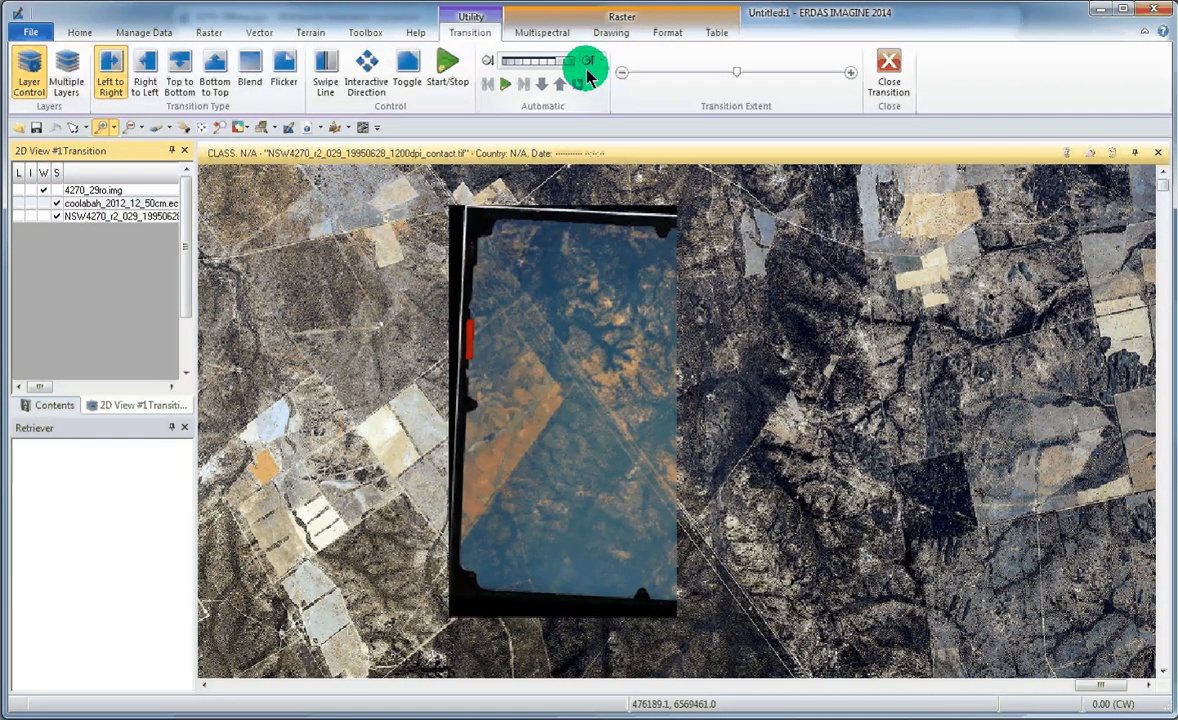
{"action": "left_click_drag", "start_coordinate": [736, 72], "coordinate": [770, 85]}
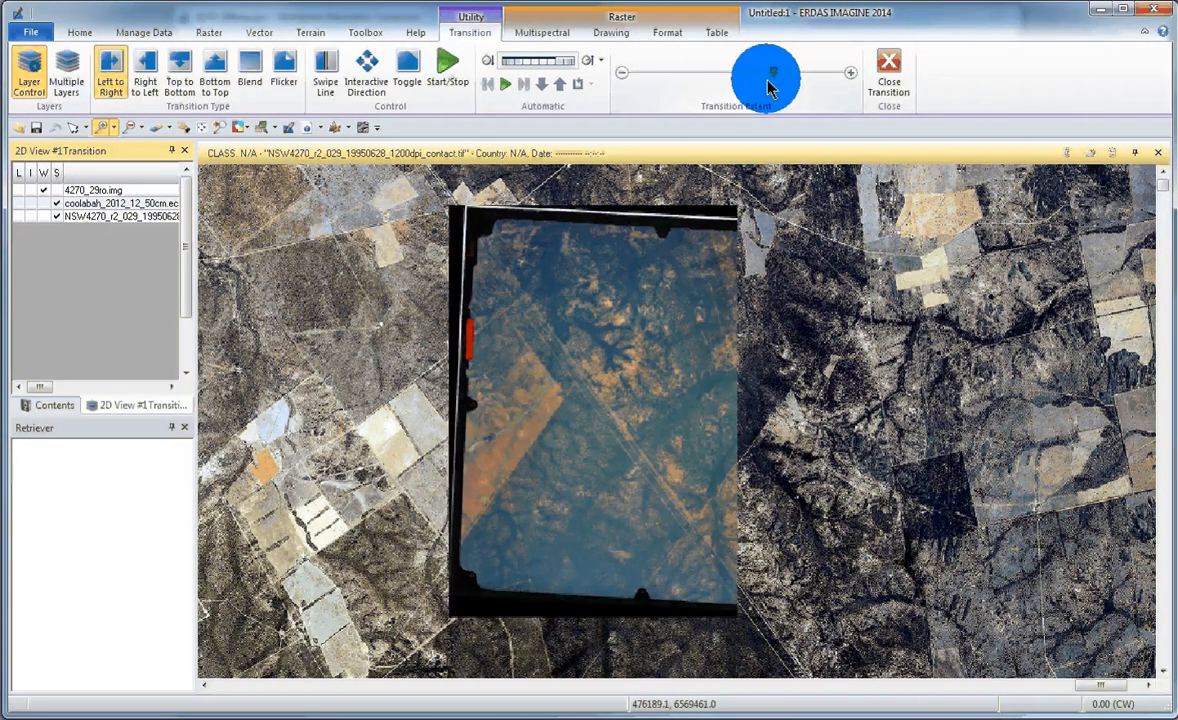
{"action": "left_click_drag", "start_coordinate": [770, 85], "coordinate": [770, 148]}
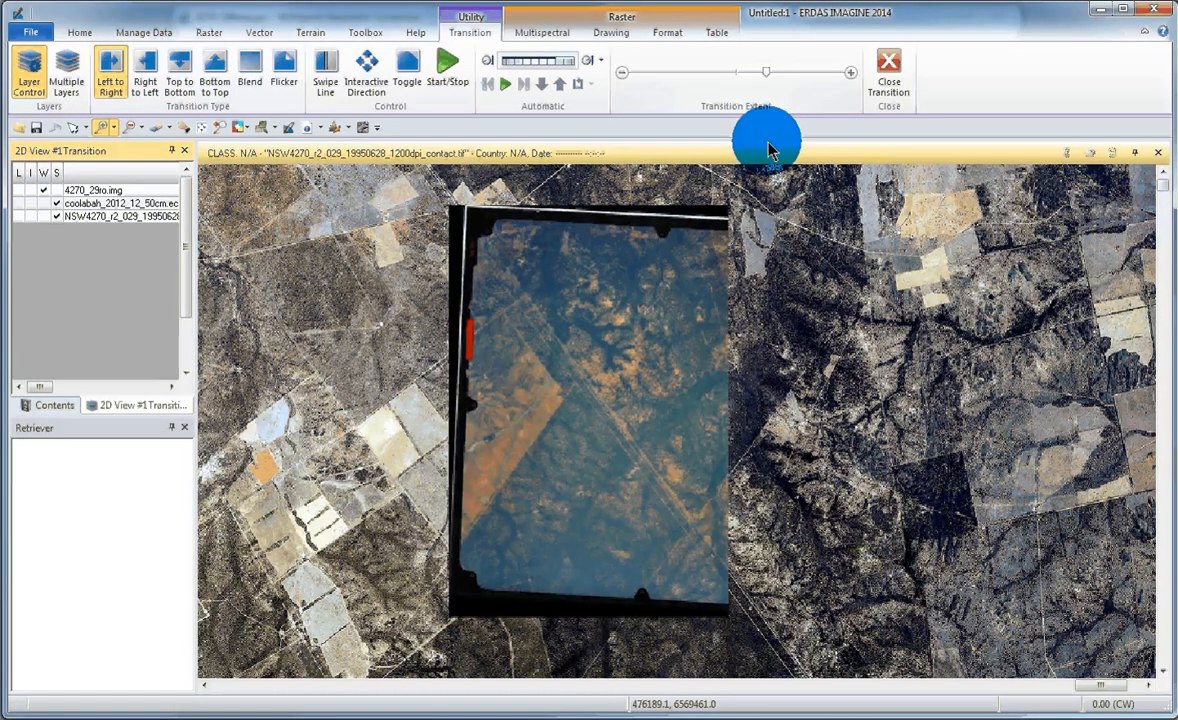
{"action": "left_click_drag", "start_coordinate": [768, 150], "coordinate": [1052, 360]}
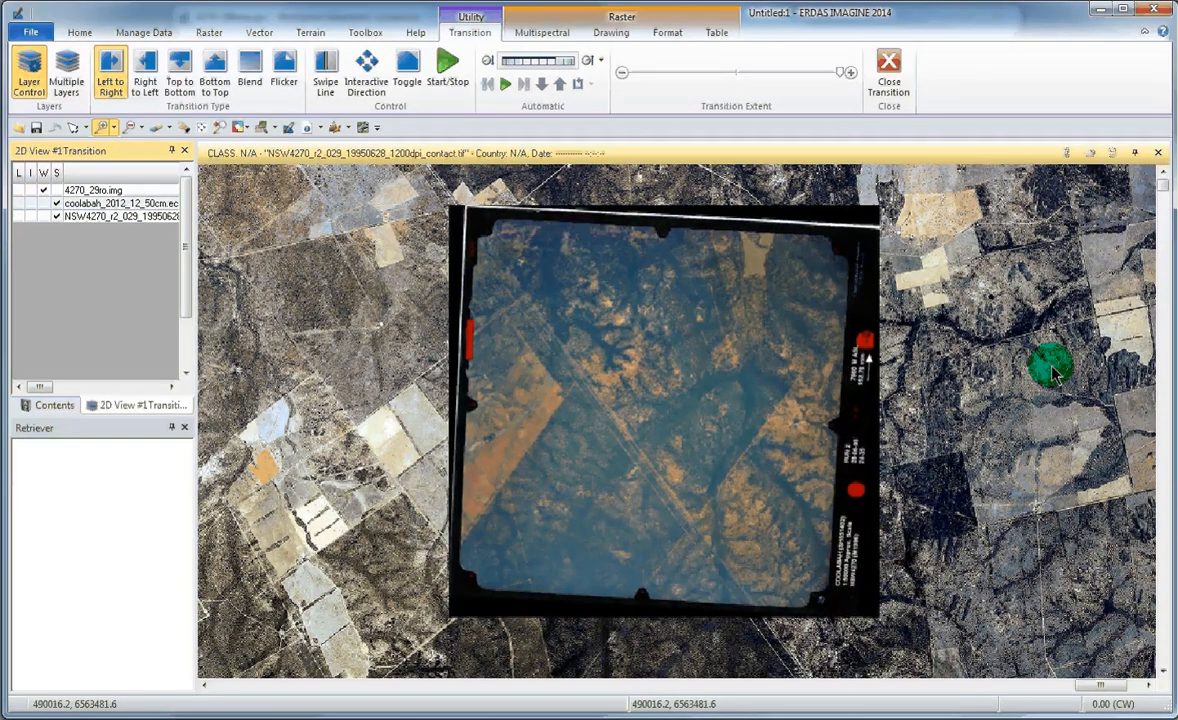